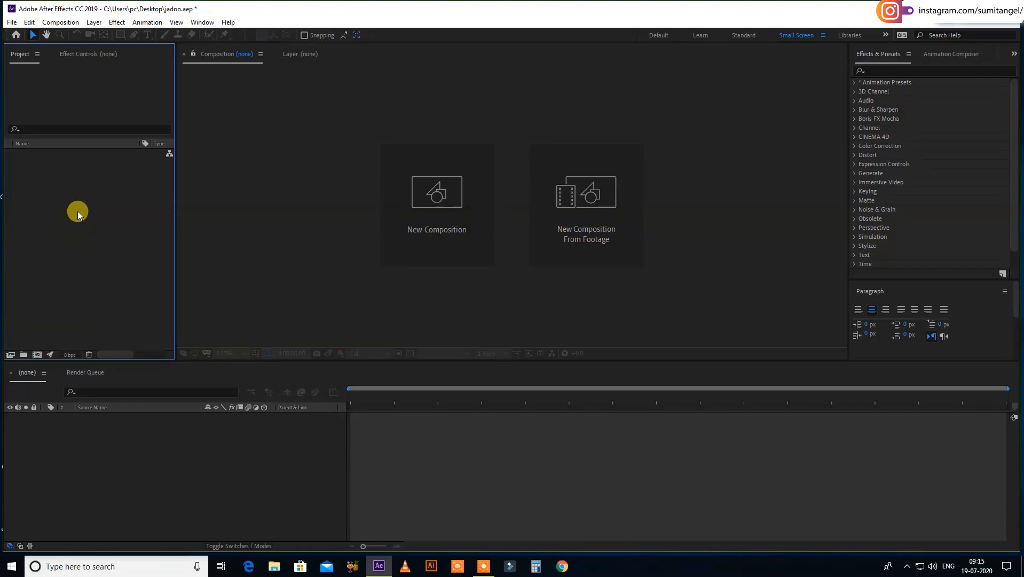
- Import Footage.mp4 from the speed_effect folder and create a new composition from it
double_click(77, 211)
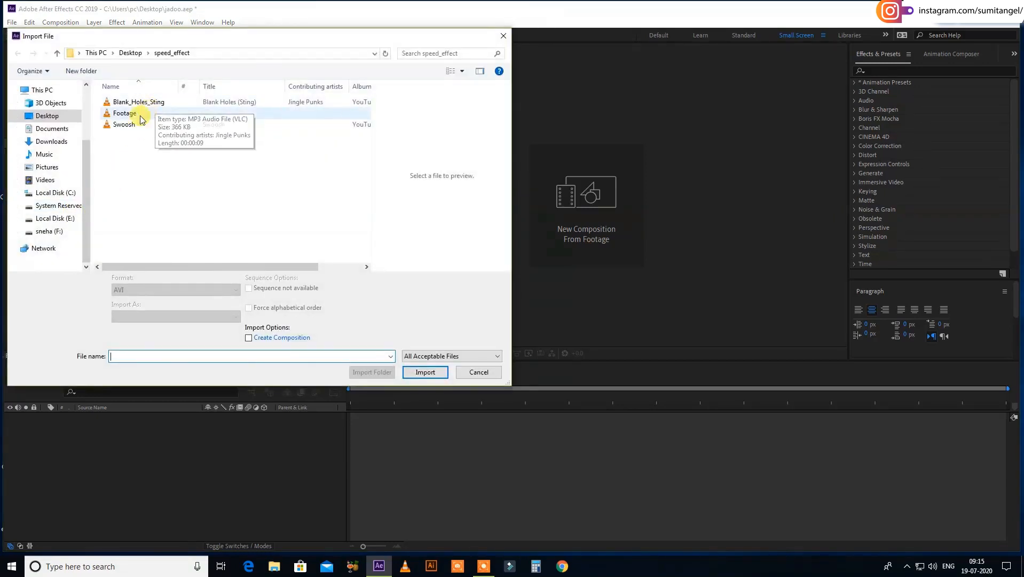
left_click(137, 114)
left_click(426, 372)
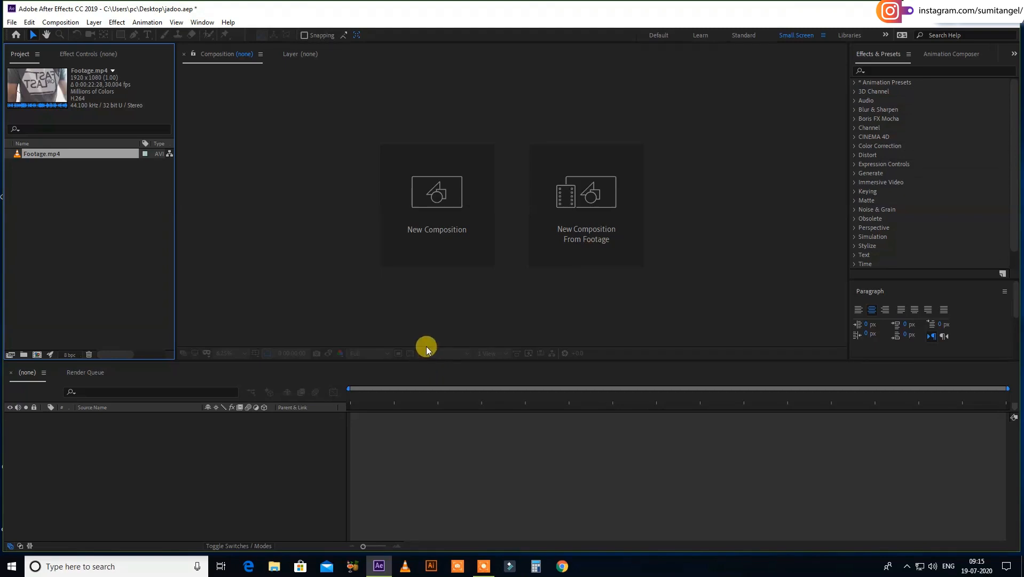
left_click_drag(32, 153, 134, 449)
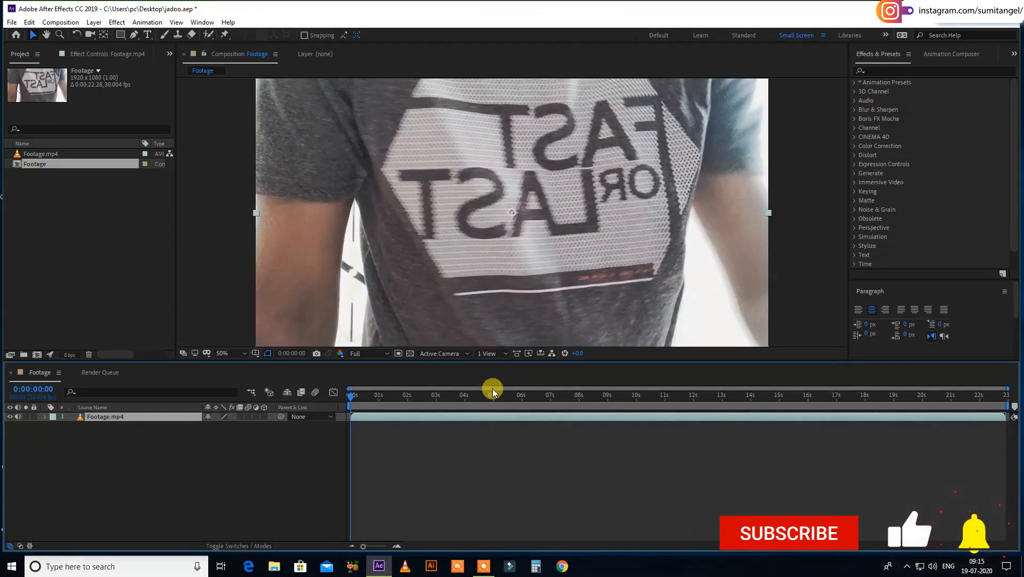
- Cut off the footage's opening close-up by shifting the layer earlier, and end both the layer and the composition at 0:00:15:16
left_click_drag(382, 427, 343, 436)
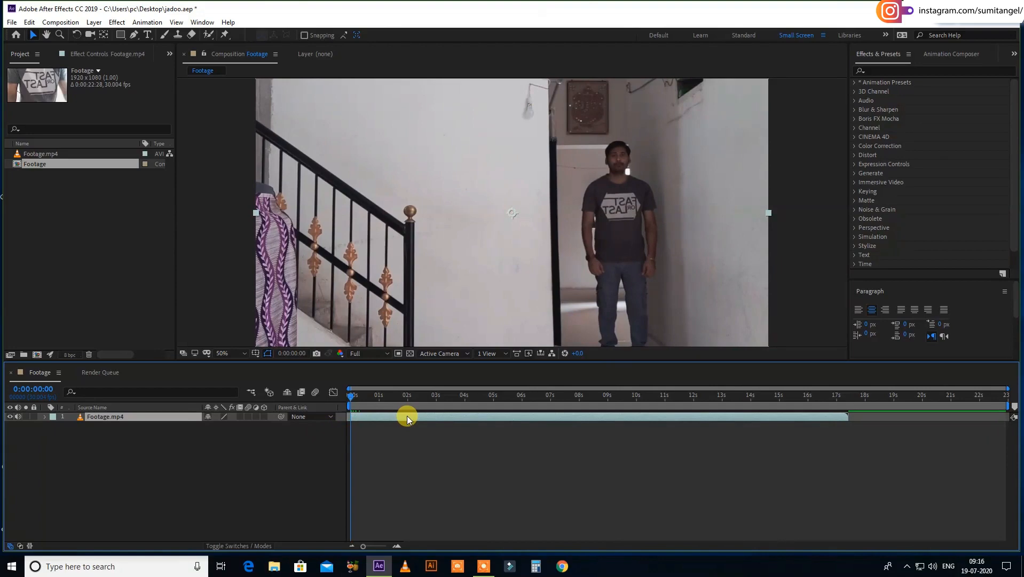
left_click(416, 395)
left_click_drag(559, 422, 799, 422)
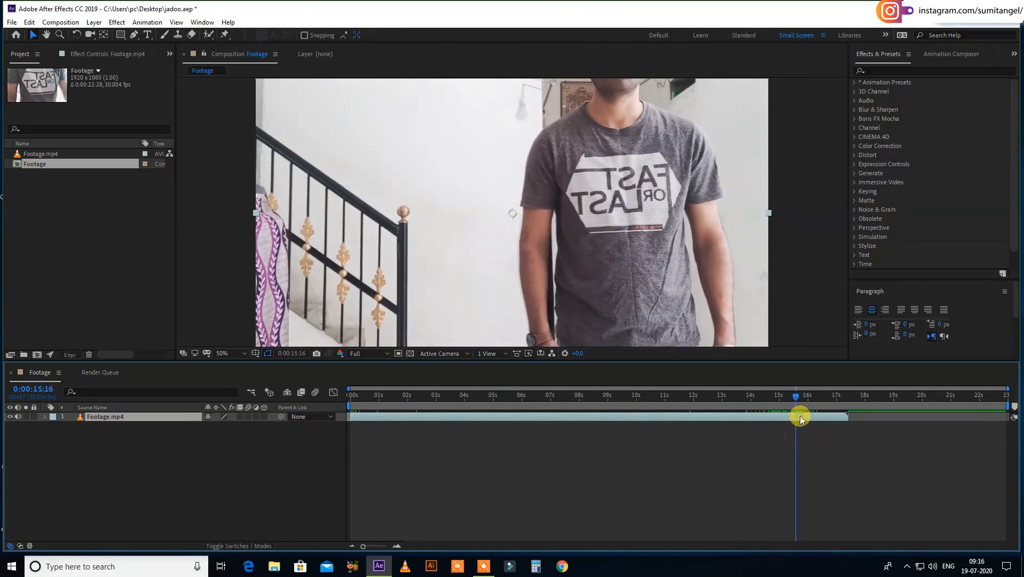
key("alt+bracketright")
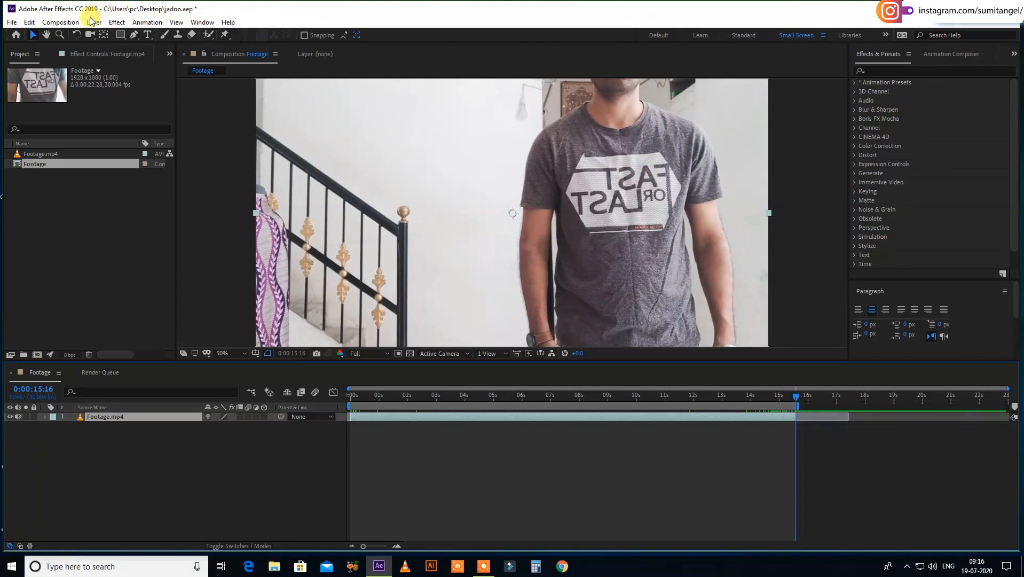
left_click(63, 22)
left_click(94, 73)
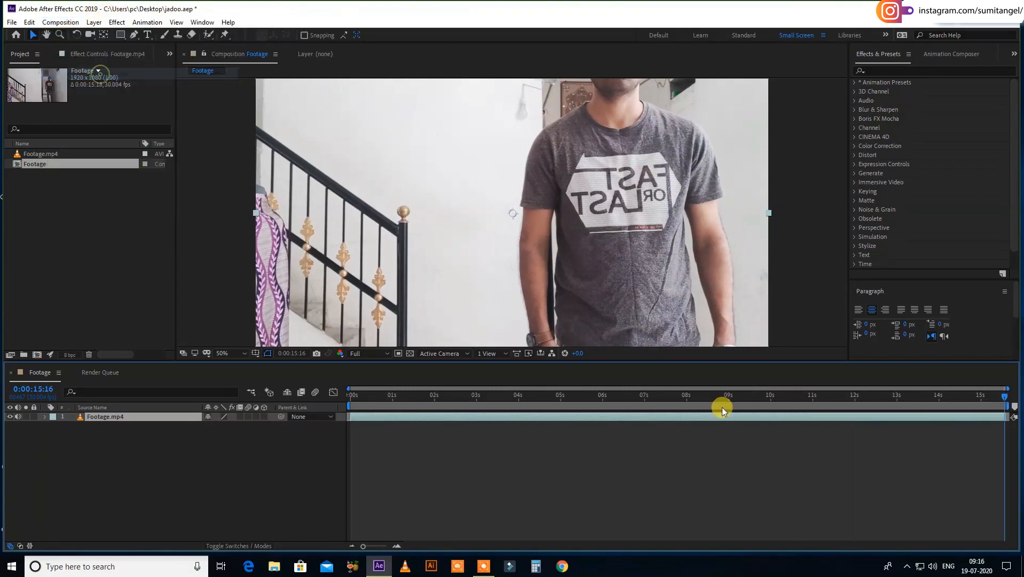
- Split the footage at 0:00:01:05 by duplicating the layer and trimming the two copies to meet there
left_click_drag(668, 396, 367, 414)
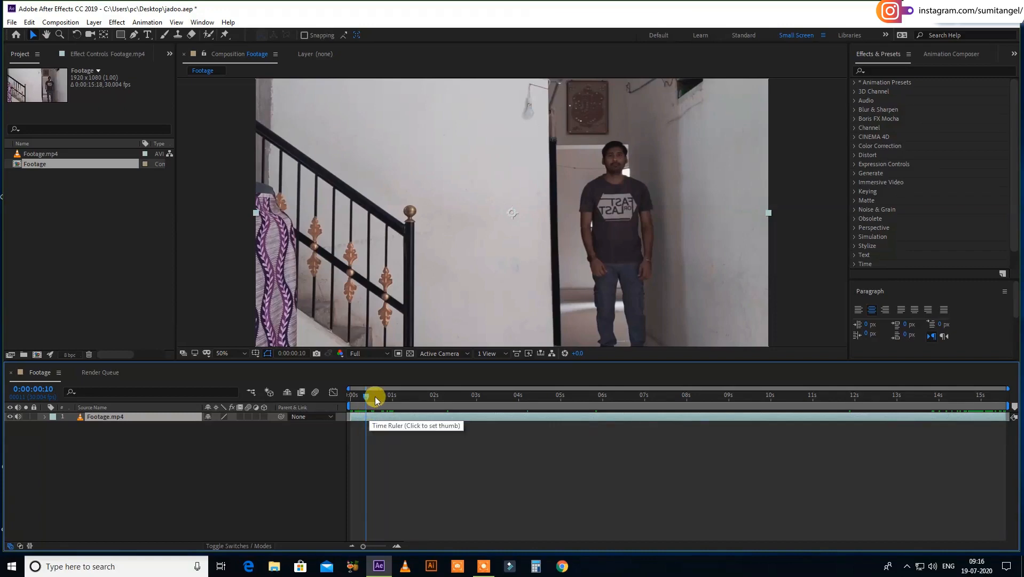
left_click_drag(370, 399, 403, 411)
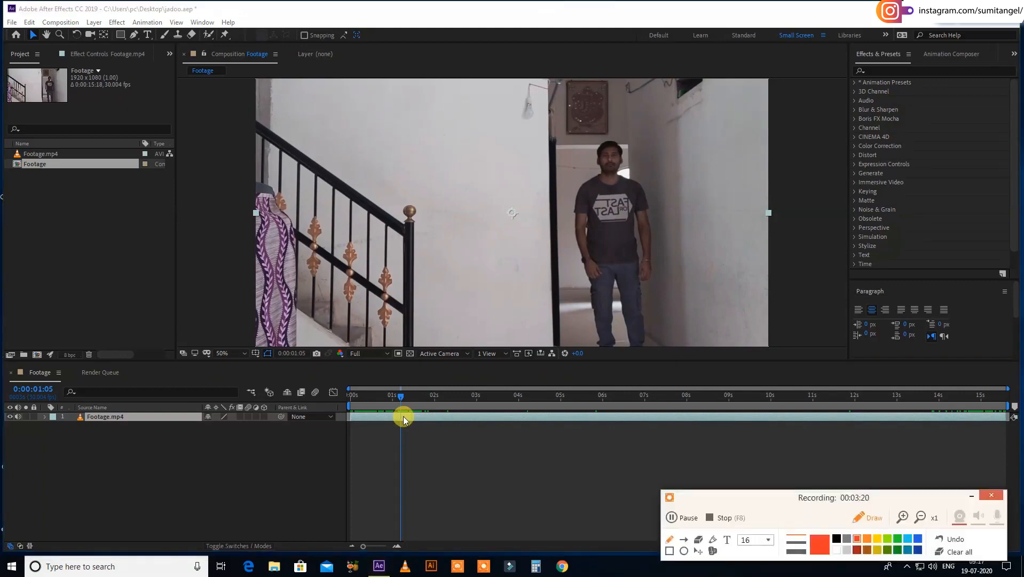
left_click(969, 495)
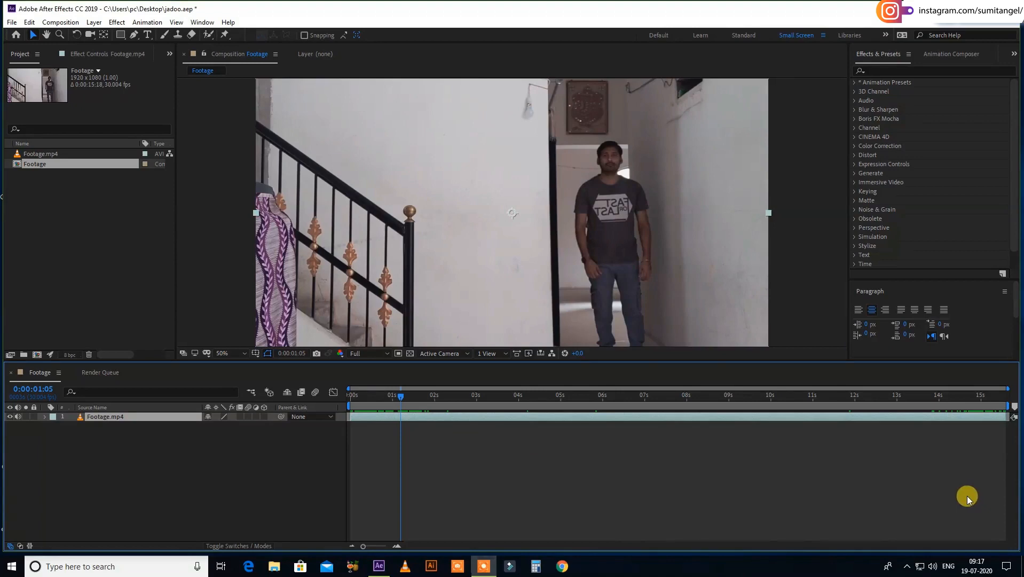
key("ctrl+d")
left_click(412, 426)
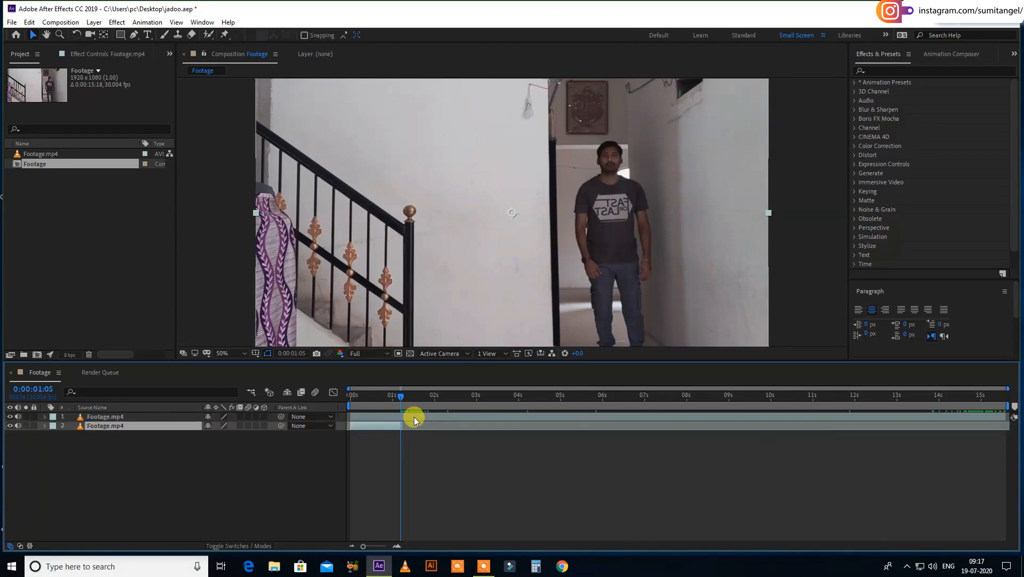
left_click(415, 417)
key("alt+bracketleft")
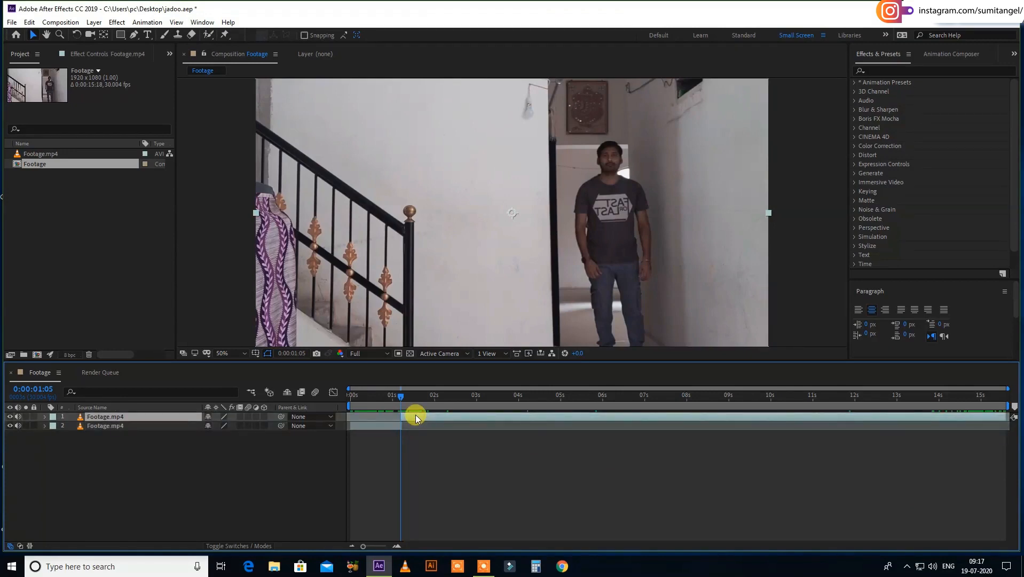
- Split the remaining footage at 0:00:02:26 using a duplicate layer, ending the lower copy and starting the upper copy there
key("Page_Up")
left_click_drag(387, 401, 477, 418)
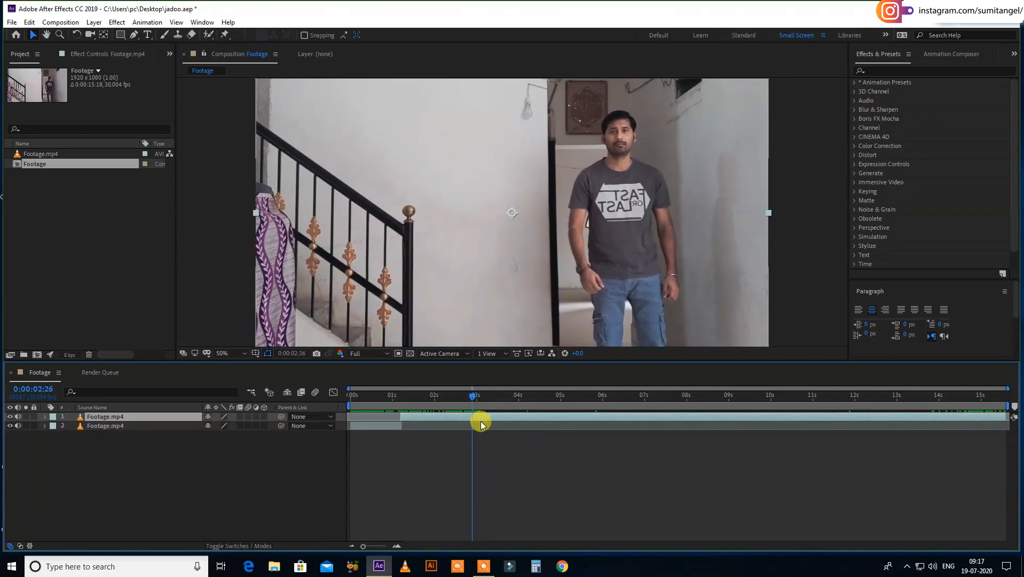
key("ctrl+d")
left_click(481, 425)
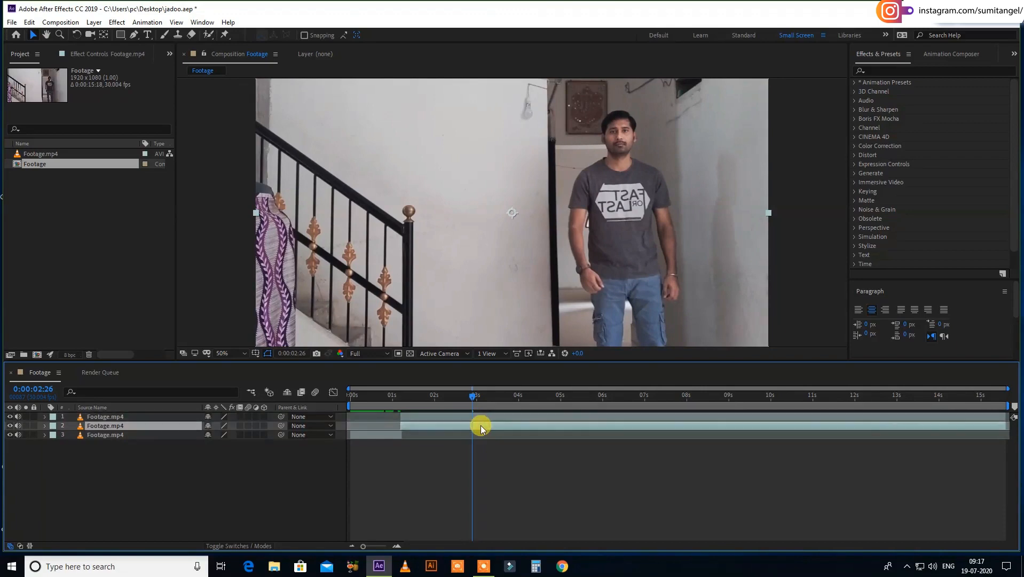
key("alt+bracketright")
left_click(498, 417)
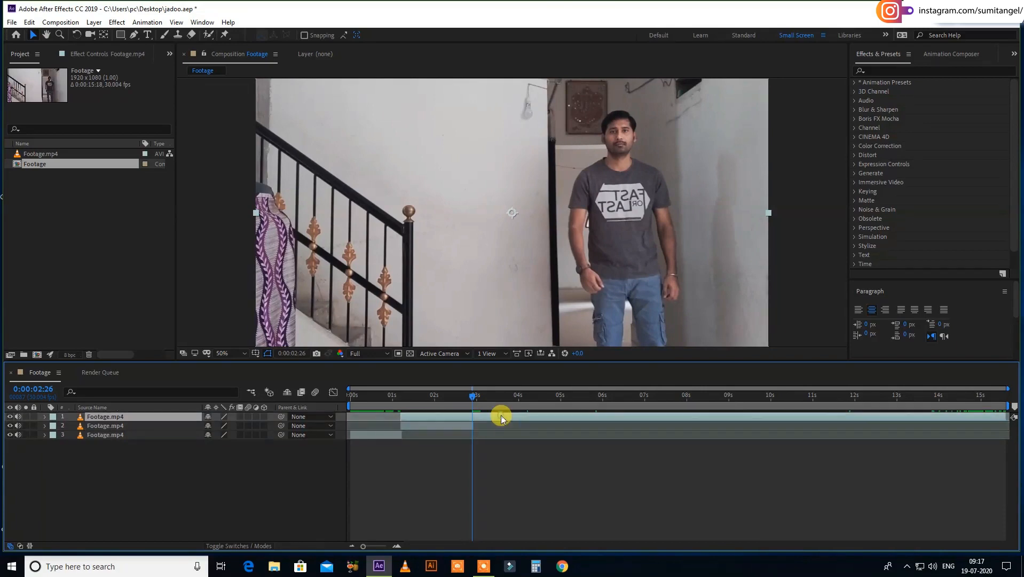
key("alt+bracketleft")
- Rename the segment between 0:00:01:05 and 0:00:02:26 as Speed
left_click(443, 407)
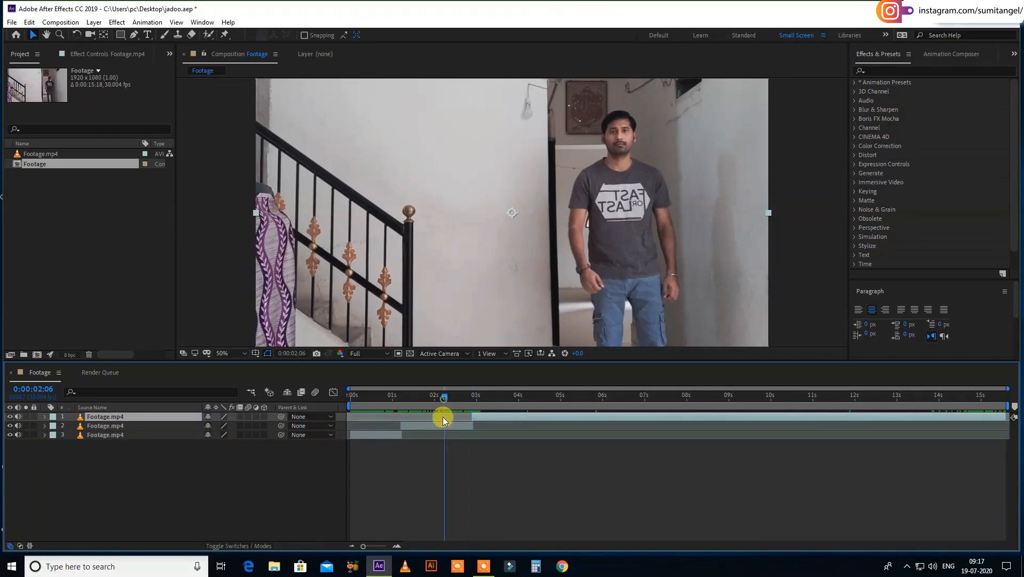
left_click(442, 426)
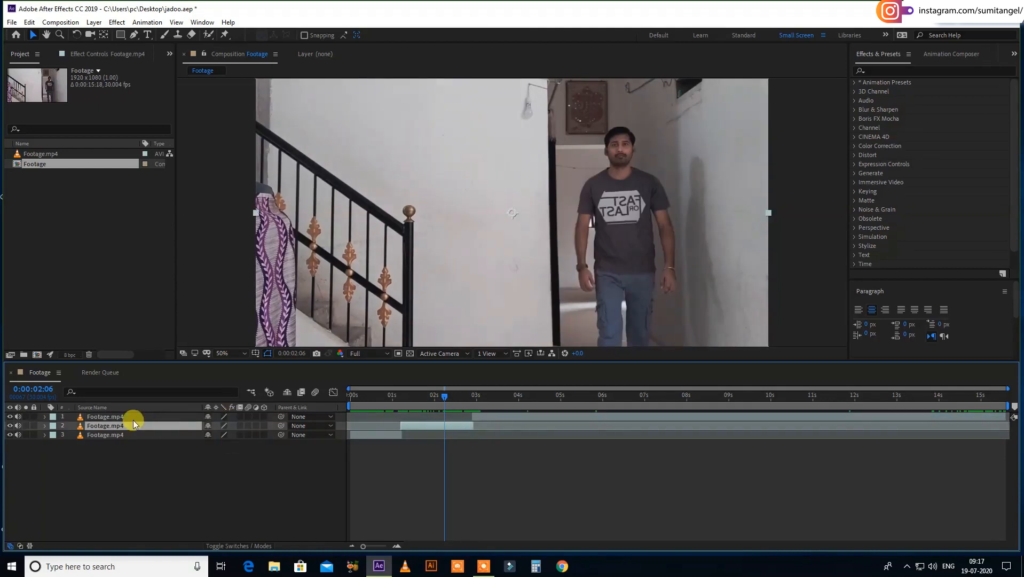
key("Return")
type("Speed")
key("Return")
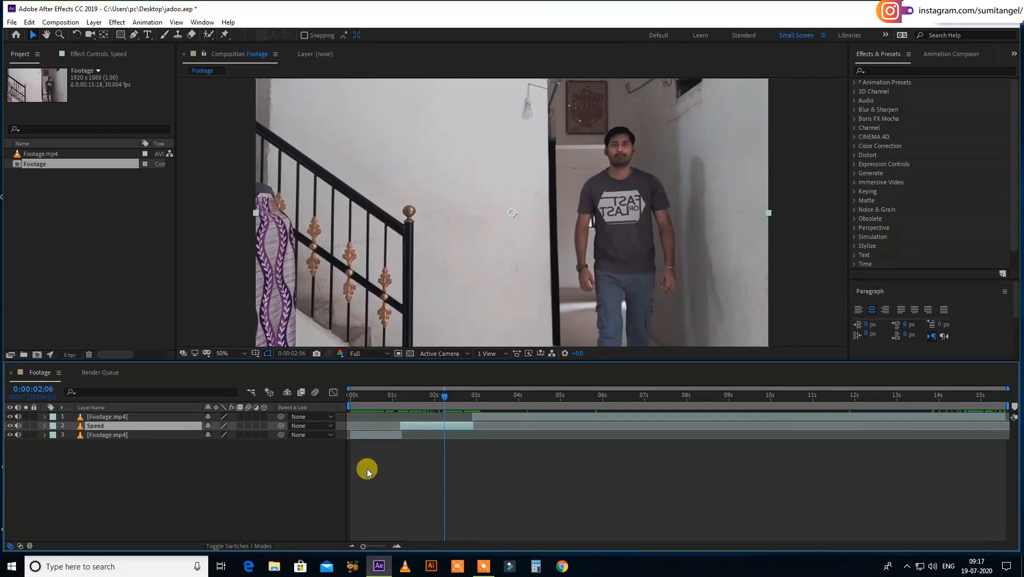
- Split the topmost footage layer at 0:00:04:07 by duplicating it and trimming both copies at that time
left_click_drag(472, 400, 530, 417)
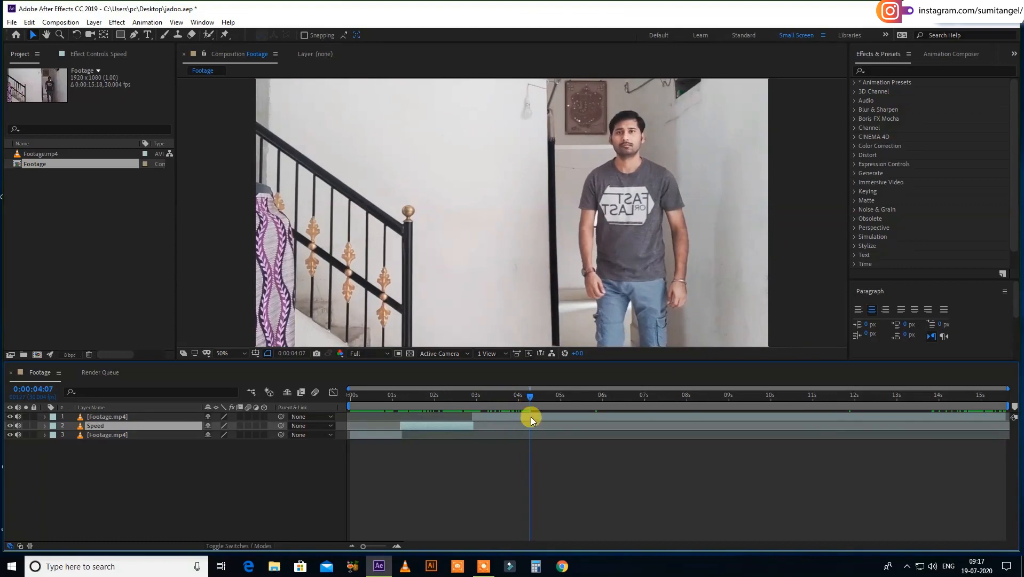
left_click(533, 416)
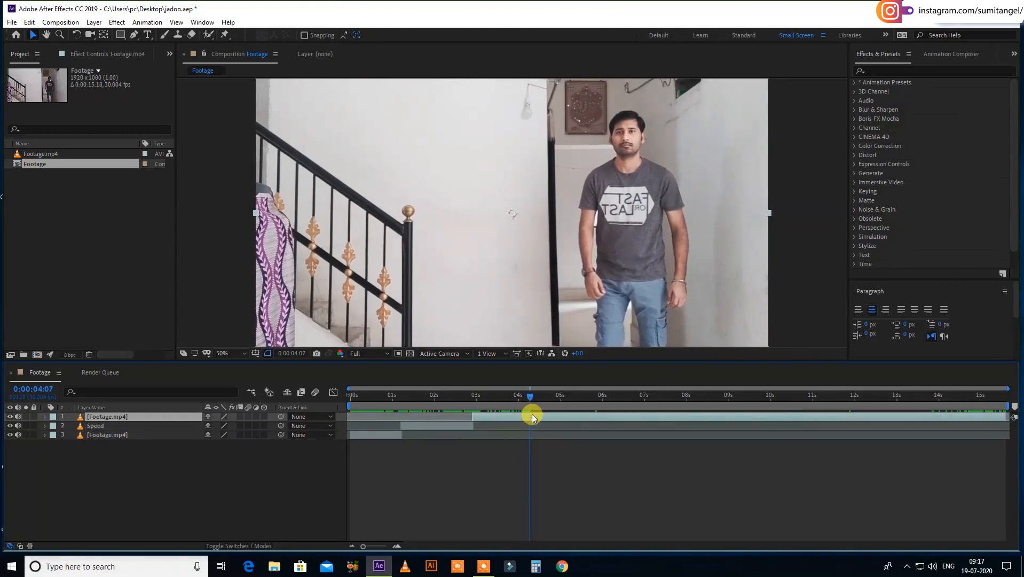
key("ctrl+d")
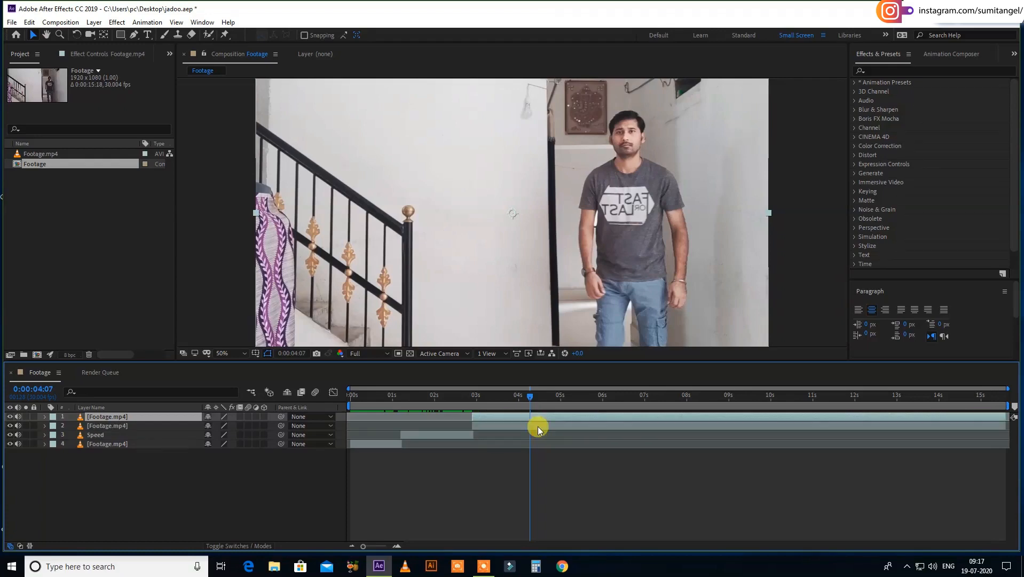
left_click(538, 427)
key("alt+]")
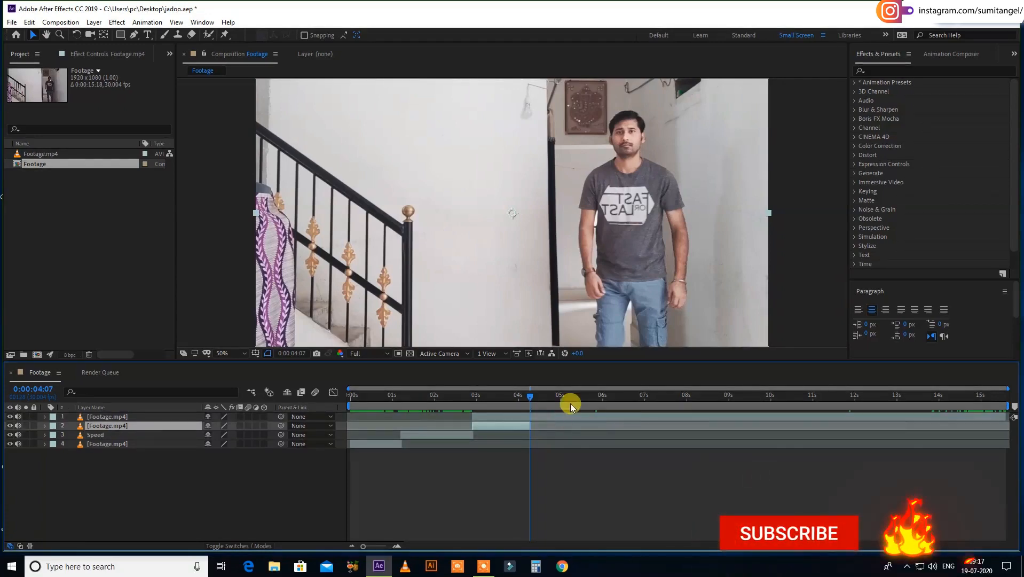
left_click(562, 417)
key("alt+[")
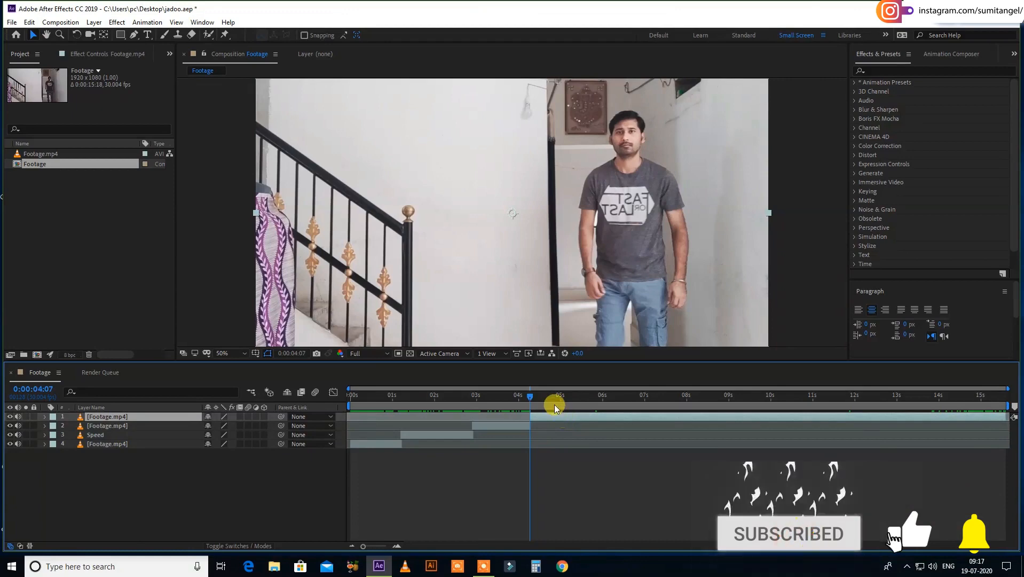
- Split the topmost footage layer at 0:00:05:24 by duplicating it and trimming both copies at that time
left_click(539, 395)
left_click_drag(540, 395, 593, 418)
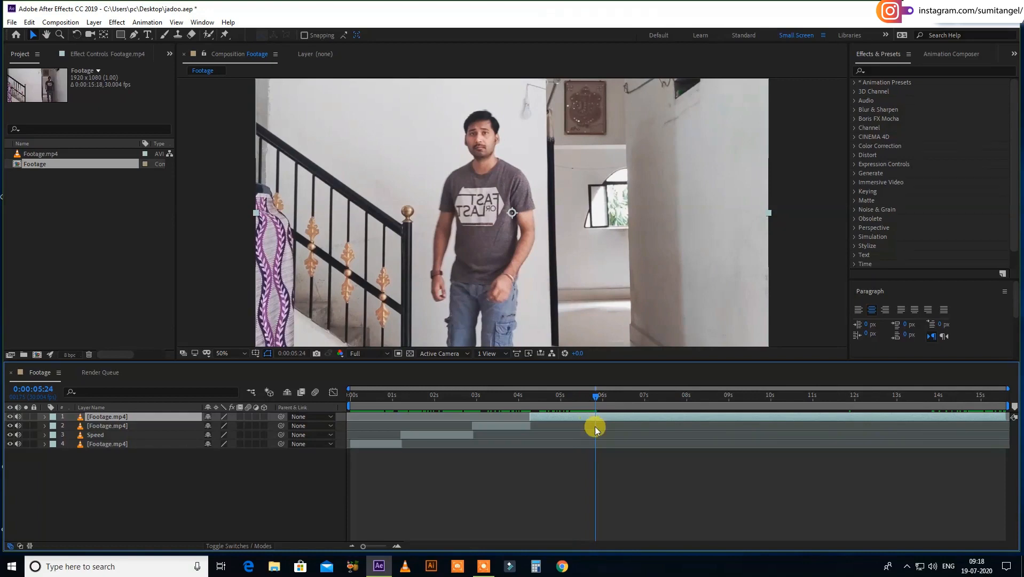
key("ctrl+d")
left_click(596, 428)
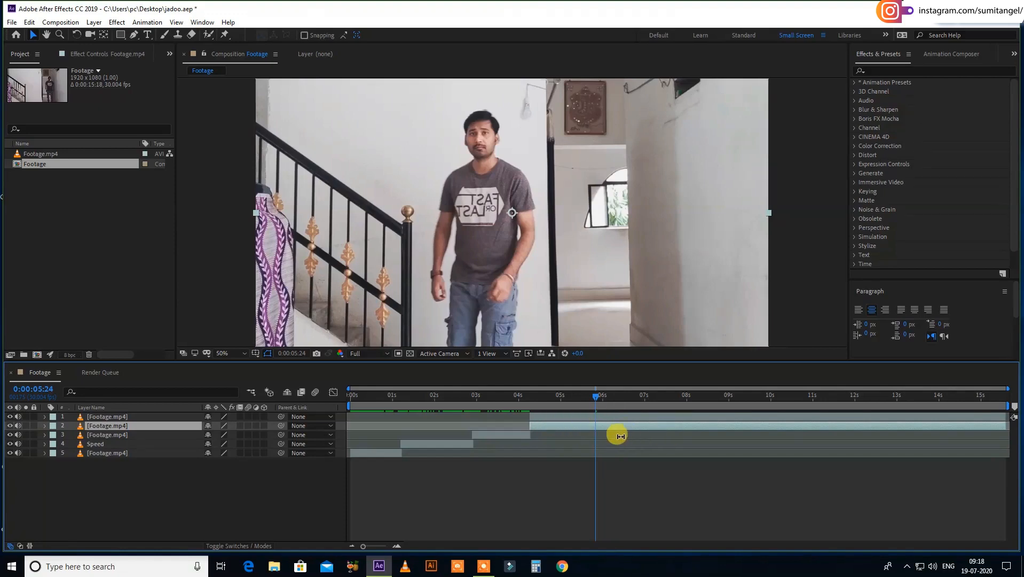
key("alt+]")
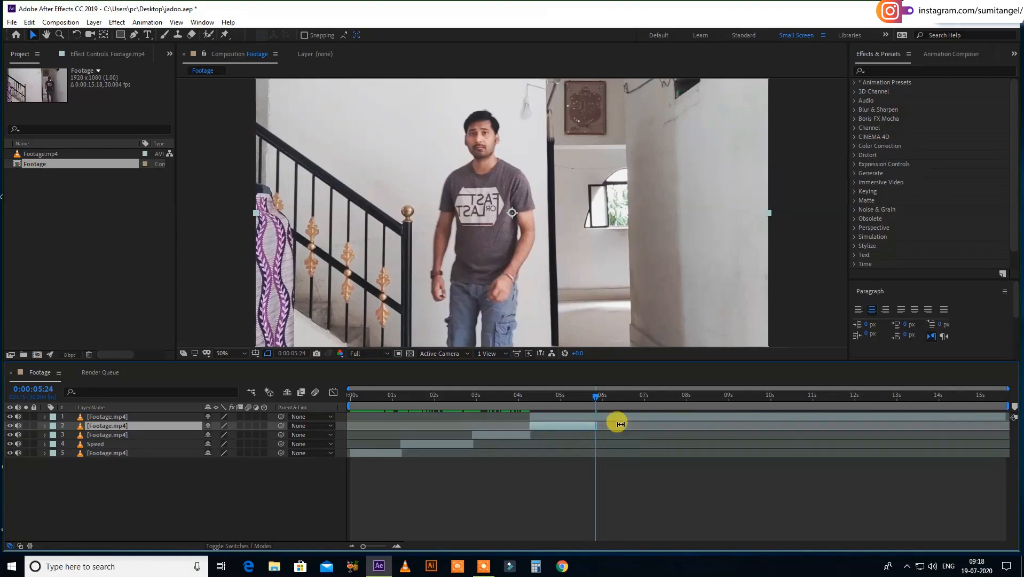
left_click(615, 417)
key("alt+[")
- Split the topmost footage layer at 0:00:07:02 by duplicating it and trimming both copies at that time
left_click_drag(595, 395, 648, 409)
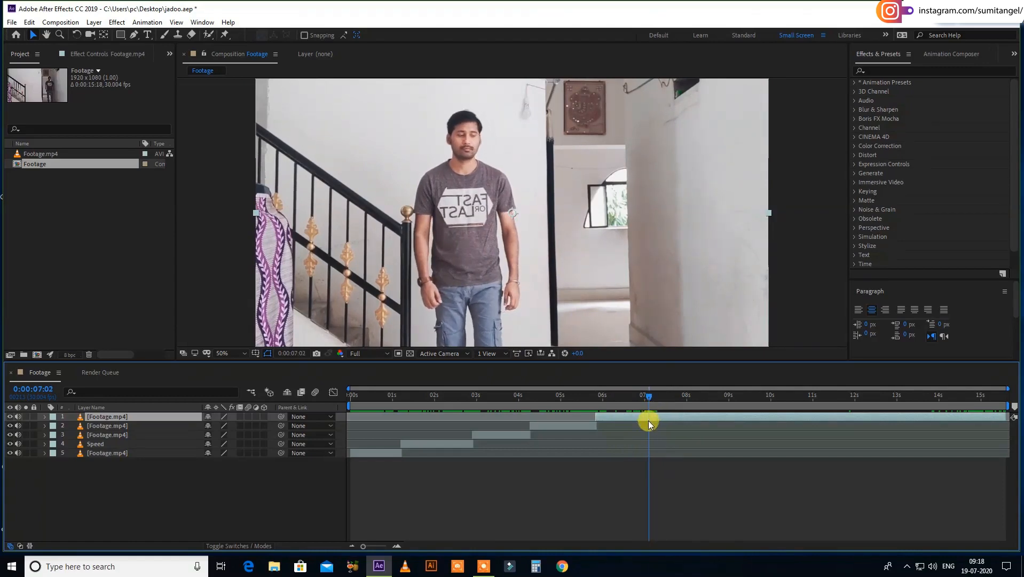
key("ctrl+d")
left_click(650, 425)
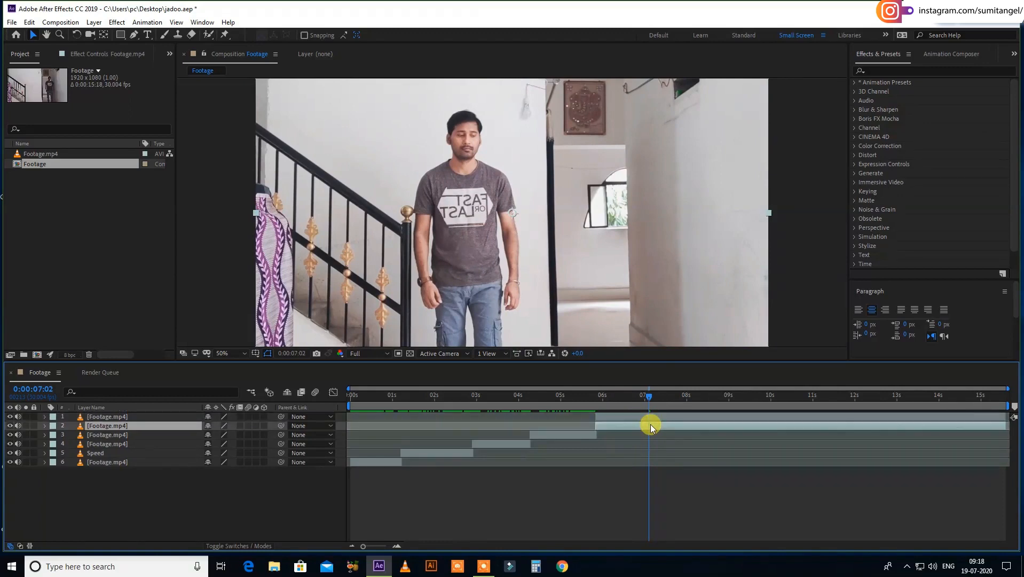
key("alt+bracketright")
left_click(658, 416)
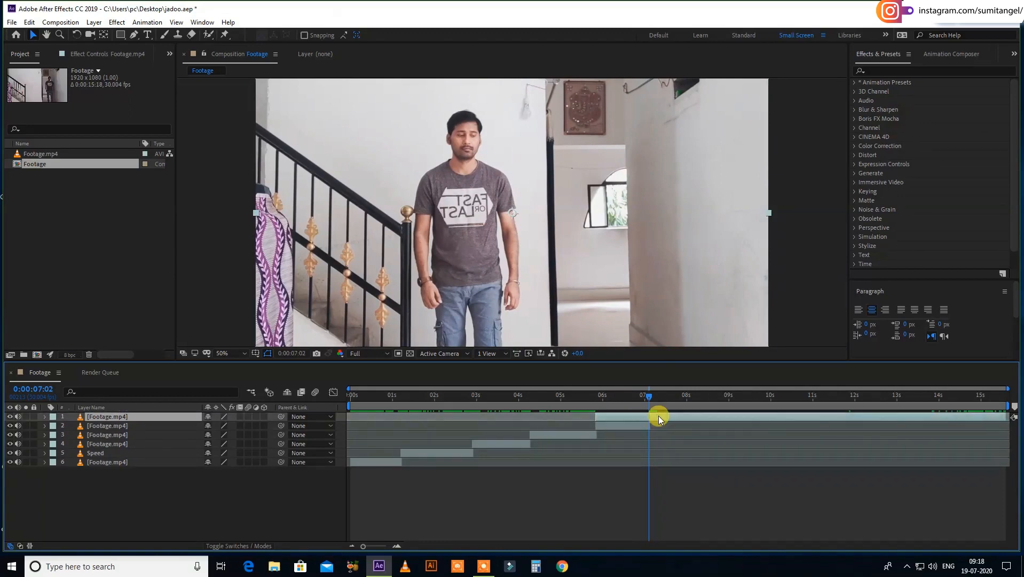
key("alt+bracketleft")
- Rename the segment between 0:00:04:07 and 0:00:05:24 as speed
left_click(561, 434)
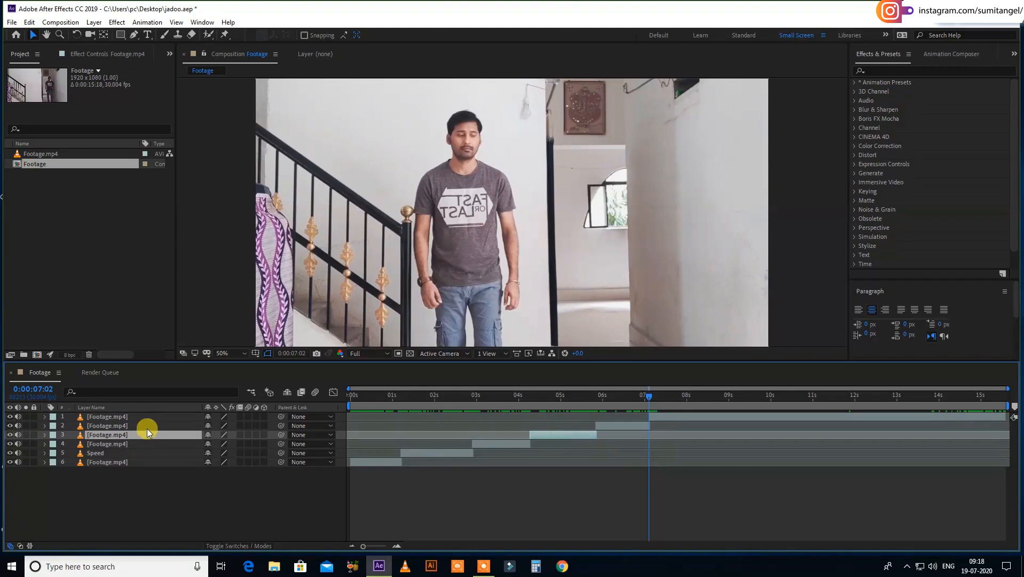
key("Return")
type("speed")
key("Return")
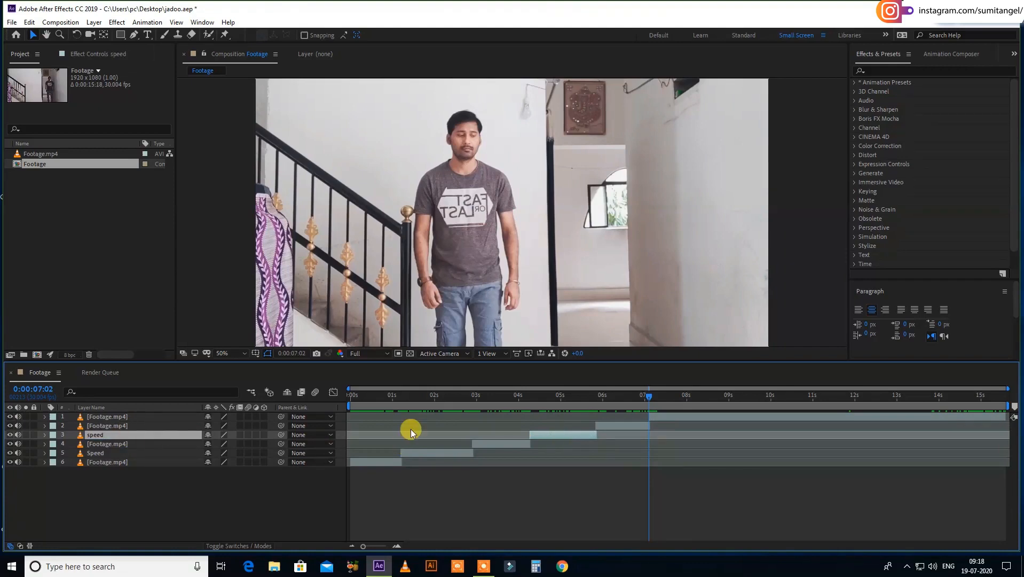
- Split the topmost footage layer at 0:00:08:27 by duplicating it and trimming both copies at that time
left_click_drag(624, 401, 726, 418)
left_click(727, 417)
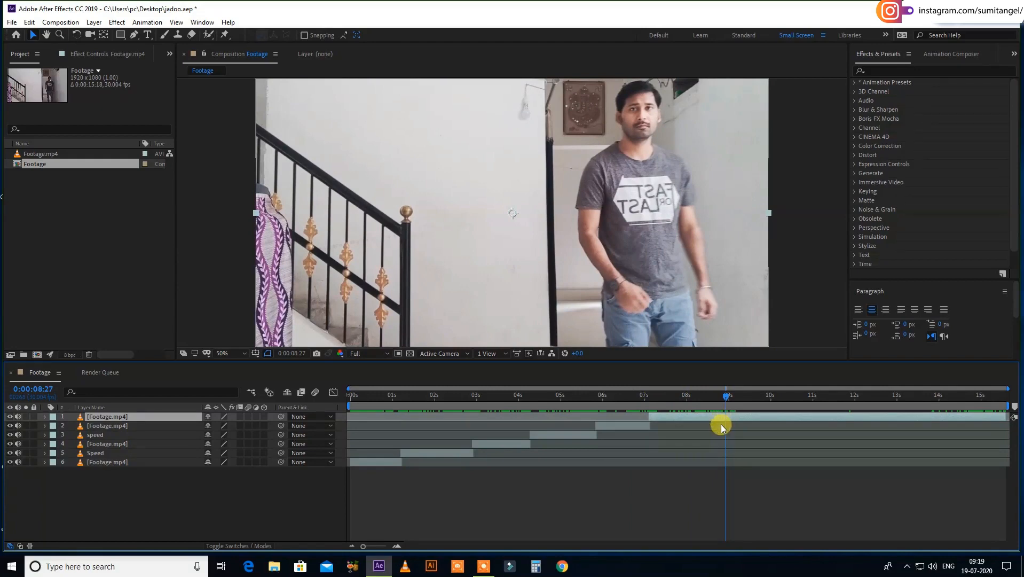
key("ctrl+d")
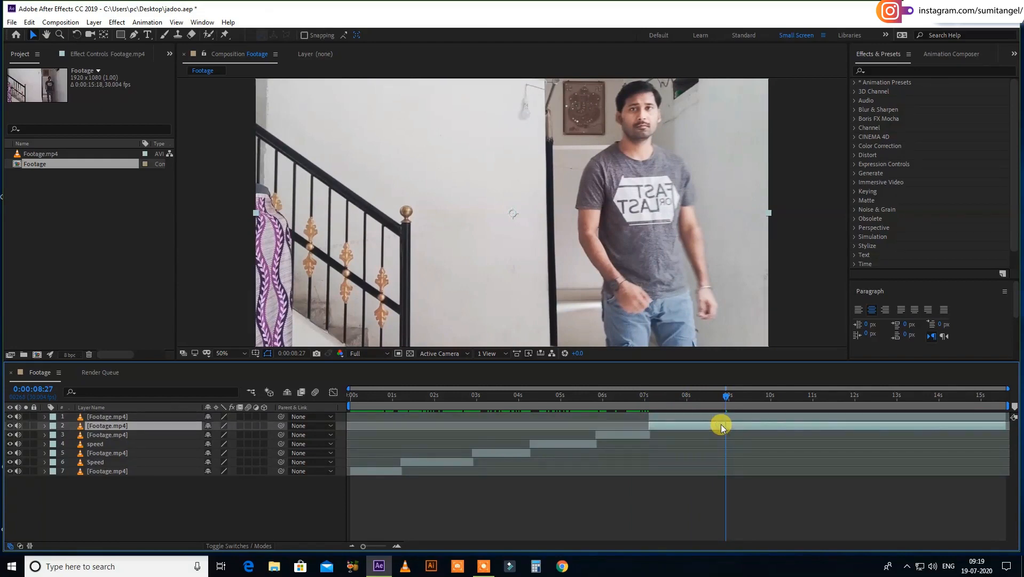
key("alt+]")
left_click(728, 415)
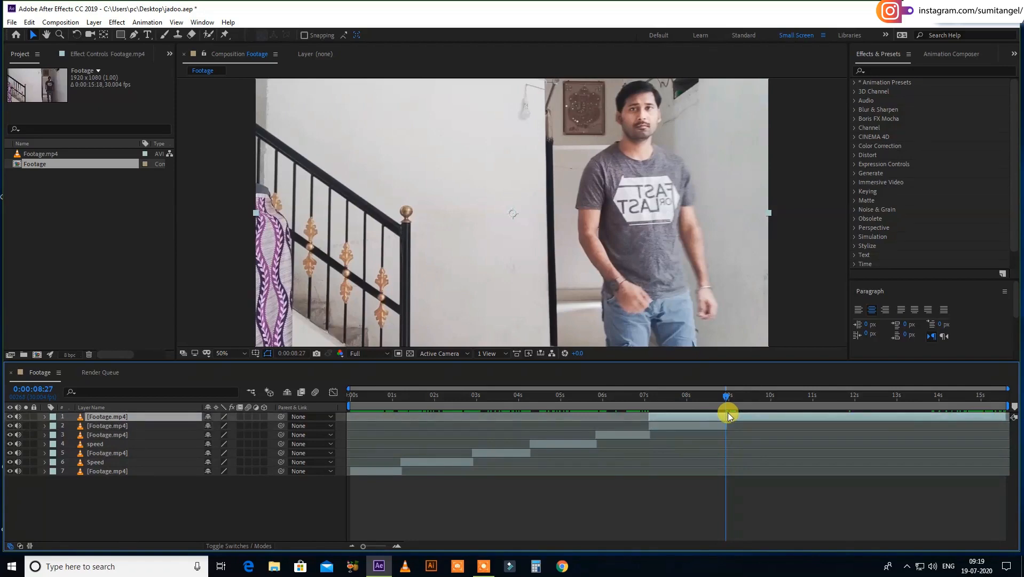
key("alt+[")
left_click(695, 432)
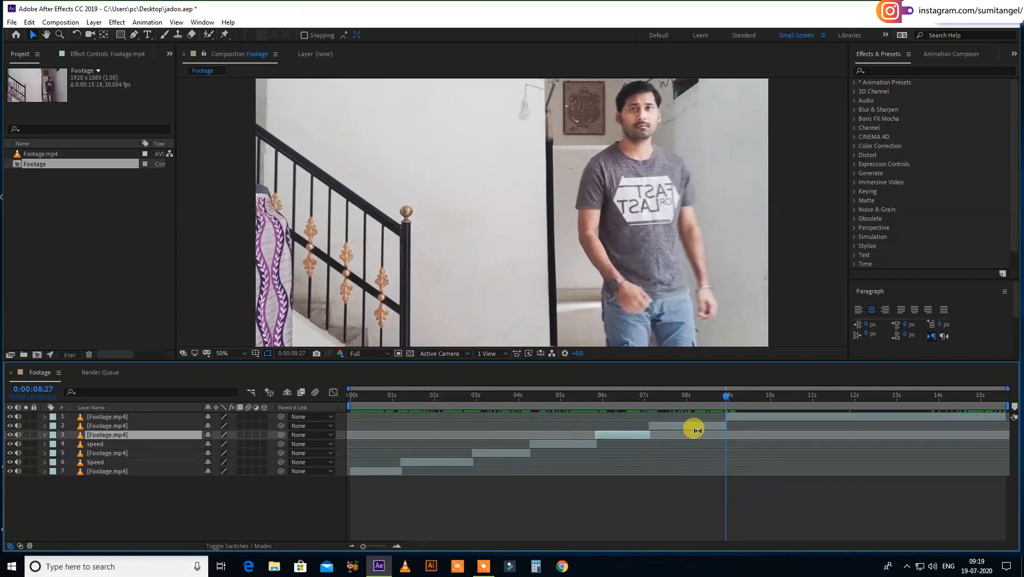
- Rename the footage segment between 0:00:07:02 and 0:00:08:27 as speed
left_click(122, 426)
key("Return")
type("sp")
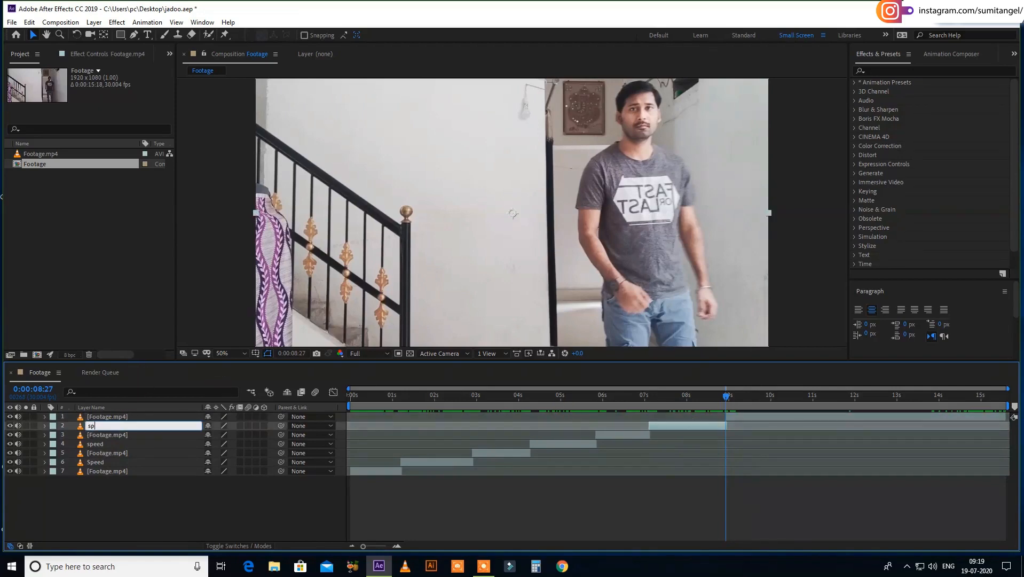
type("eed")
key("Return")
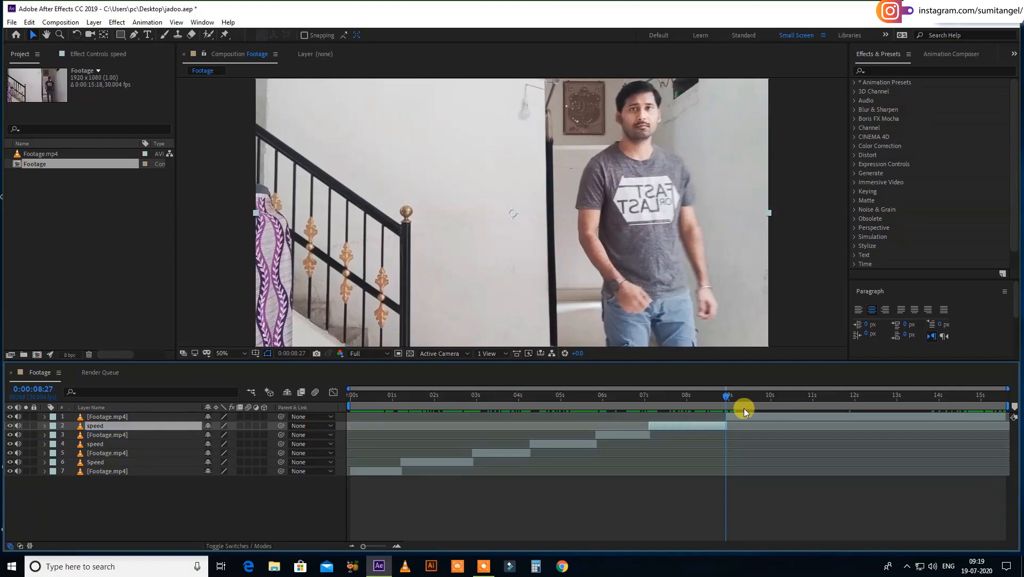
- Split the topmost footage layer at 0:00:10:02 by duplicating it and trimming both copies at that time
left_click_drag(731, 397, 774, 414)
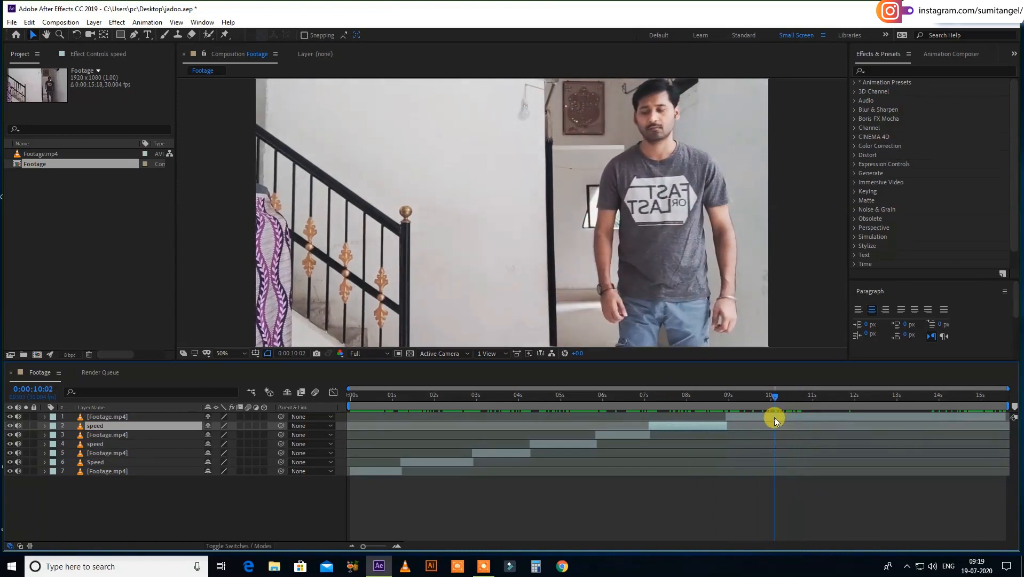
left_click(774, 417)
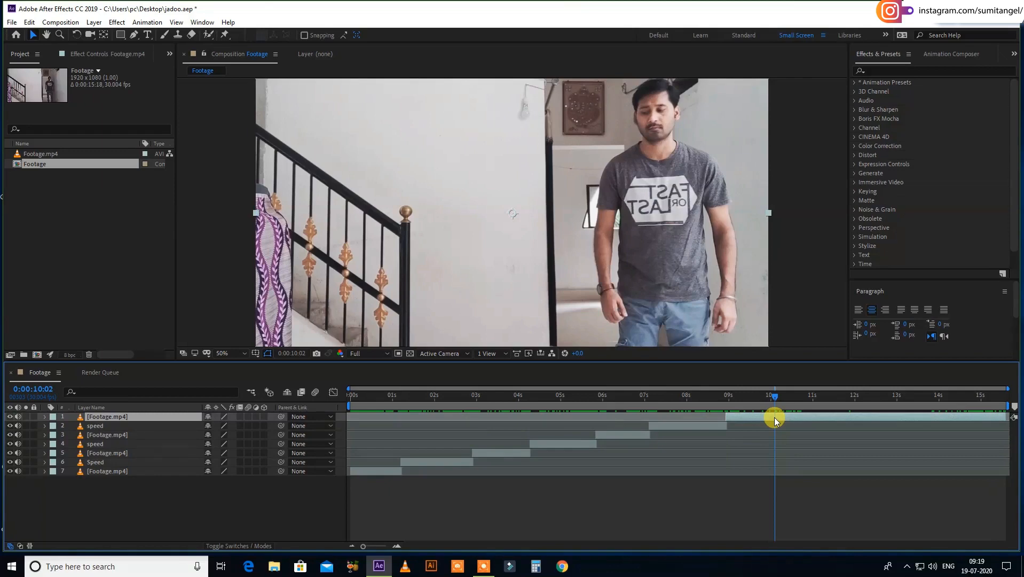
key("ctrl+d")
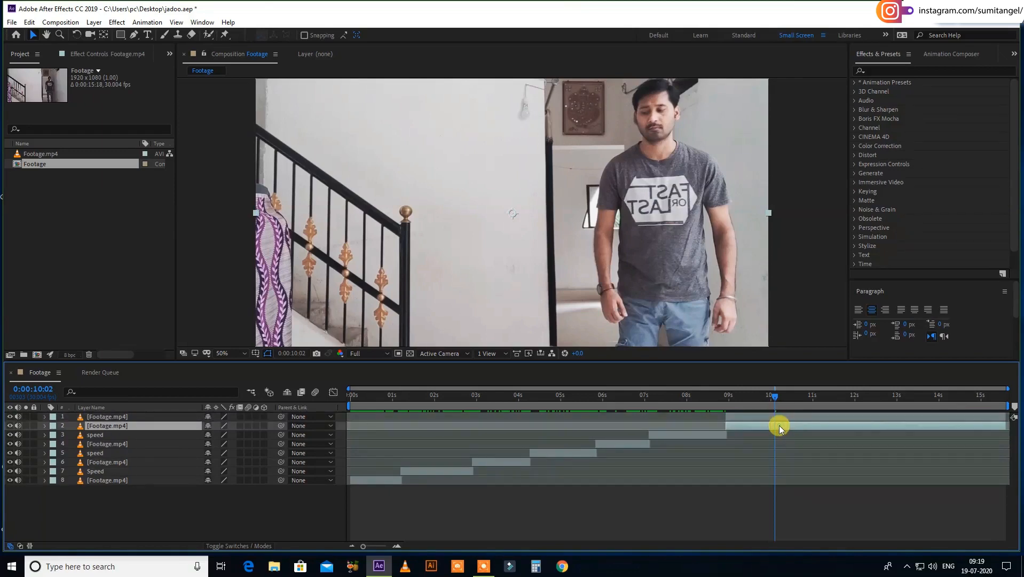
key("alt+]")
left_click(783, 417)
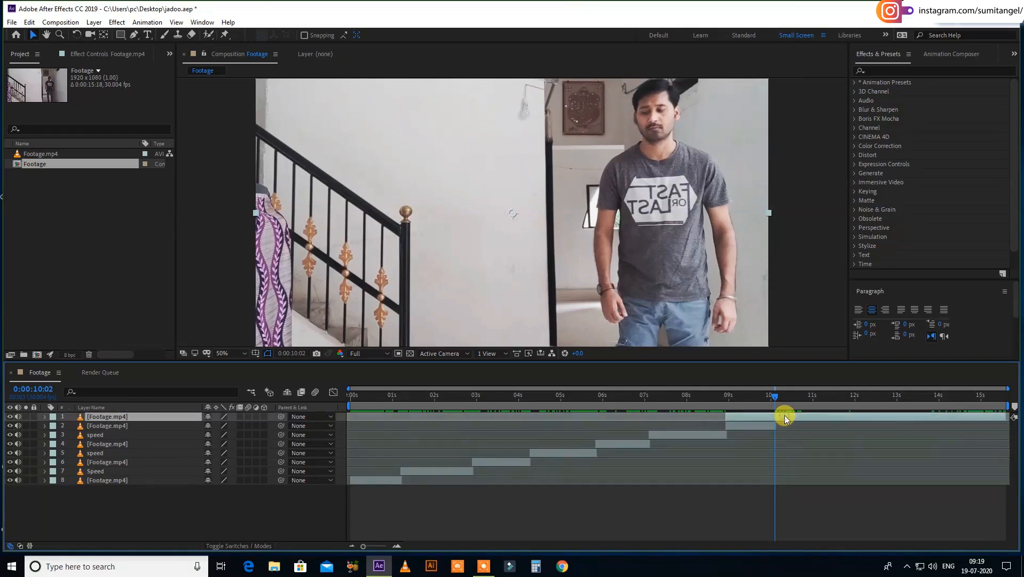
key("alt+[")
- Split the topmost footage layer at 0:00:11:22 by duplicating it and trimming both copies at that time
left_click_drag(791, 399, 843, 420)
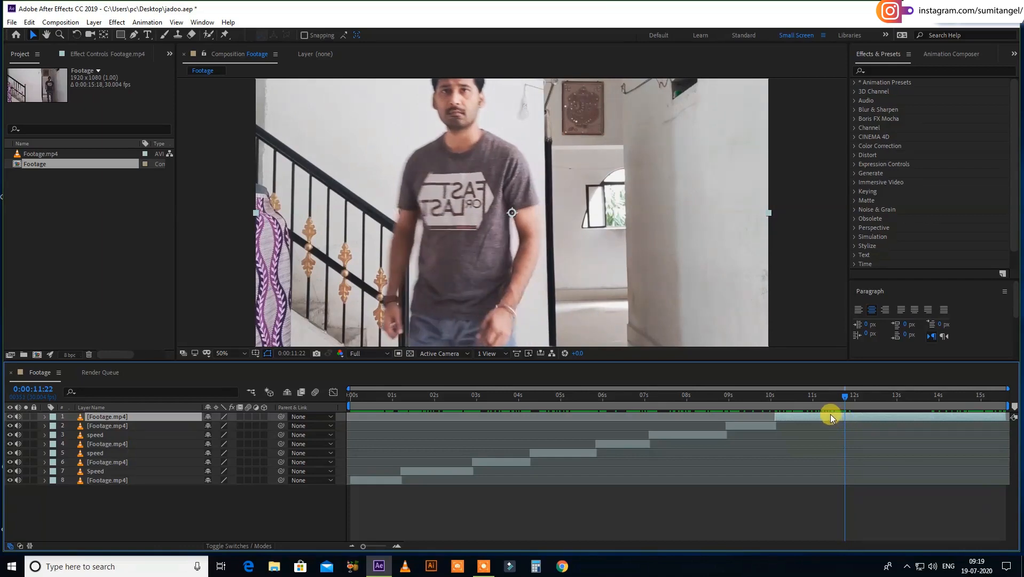
key("ctrl+d")
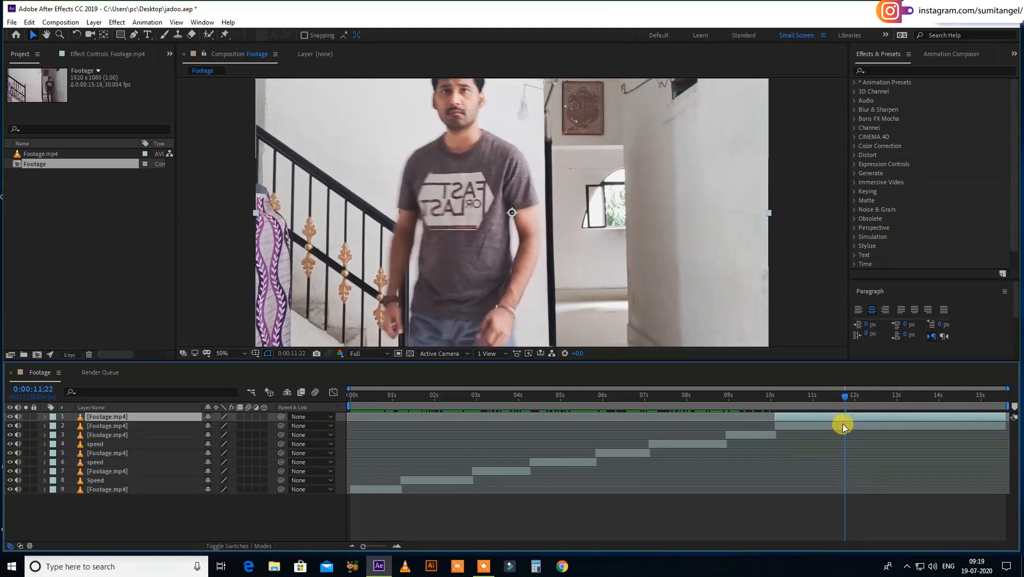
left_click(832, 425)
left_click(839, 414)
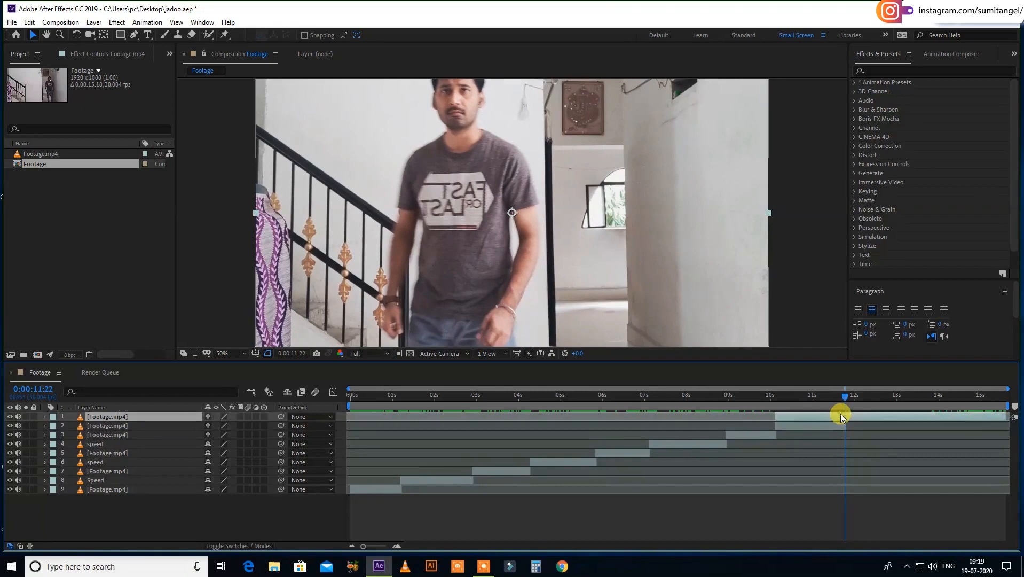
key("alt+[")
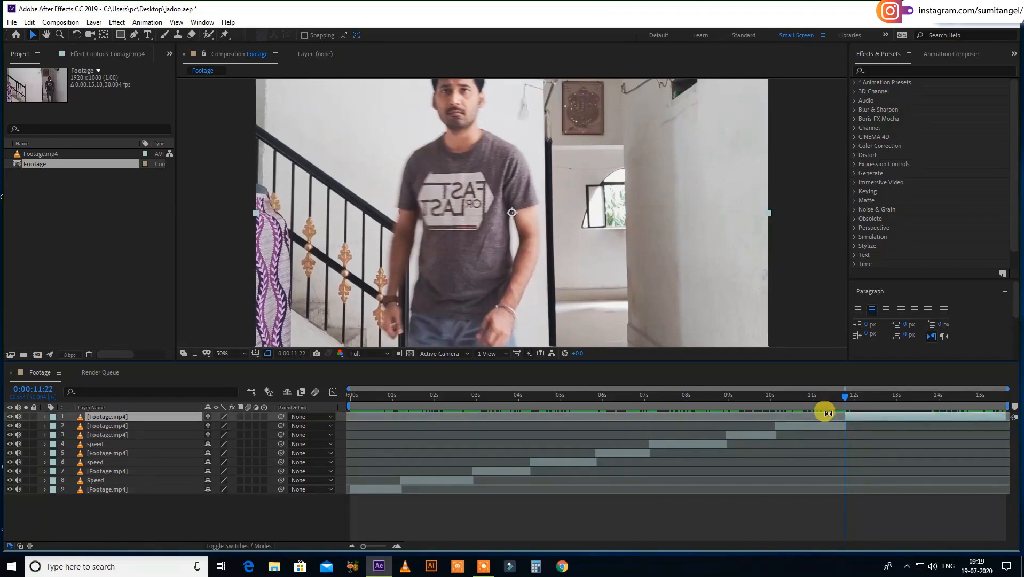
- Rename the footage segment between 0:00:10:02 and 0:00:11:22 as Speed
left_click(815, 427)
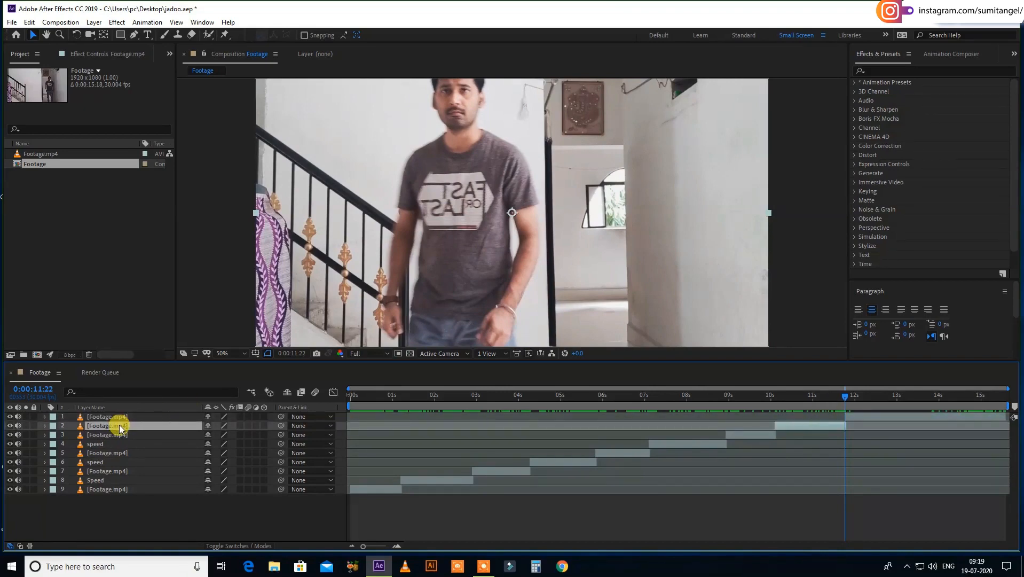
key("Return")
type("Speed")
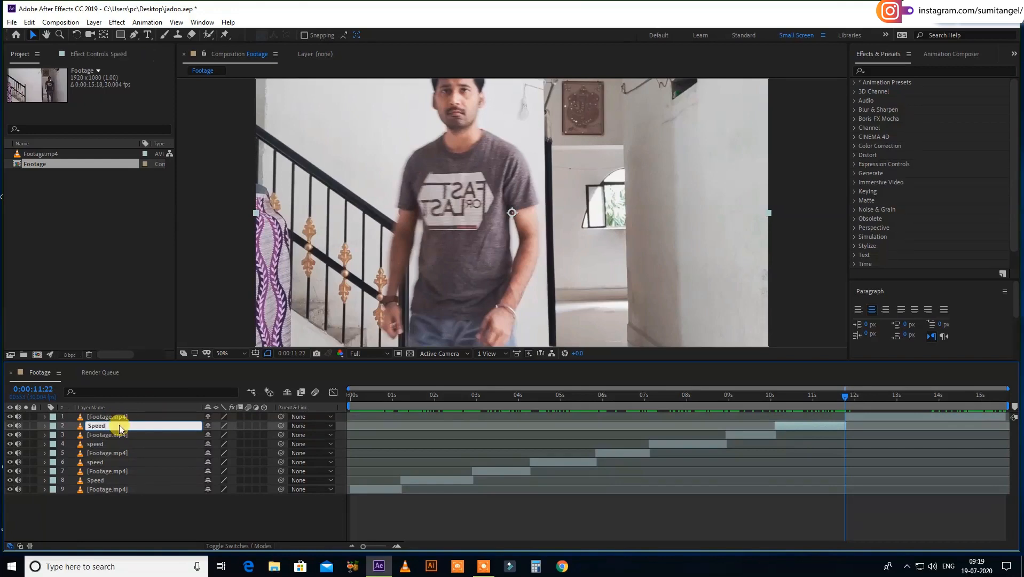
key("Return")
- Trim the end of the topmost footage layer to 0:00:13:02 and trim the composition to the work area ending there
left_click_drag(859, 396, 898, 411)
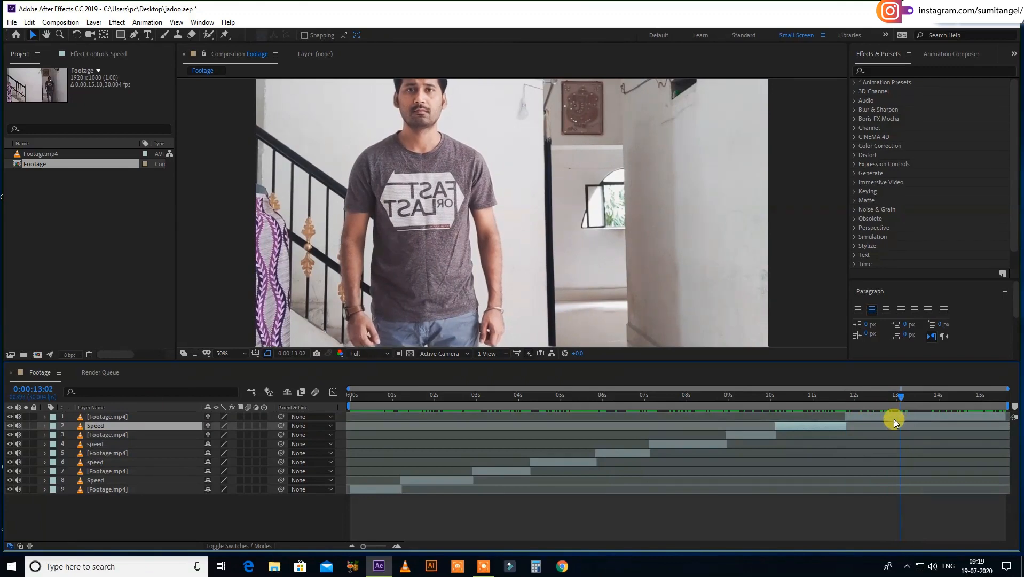
left_click(893, 418)
key("alt+bracketright")
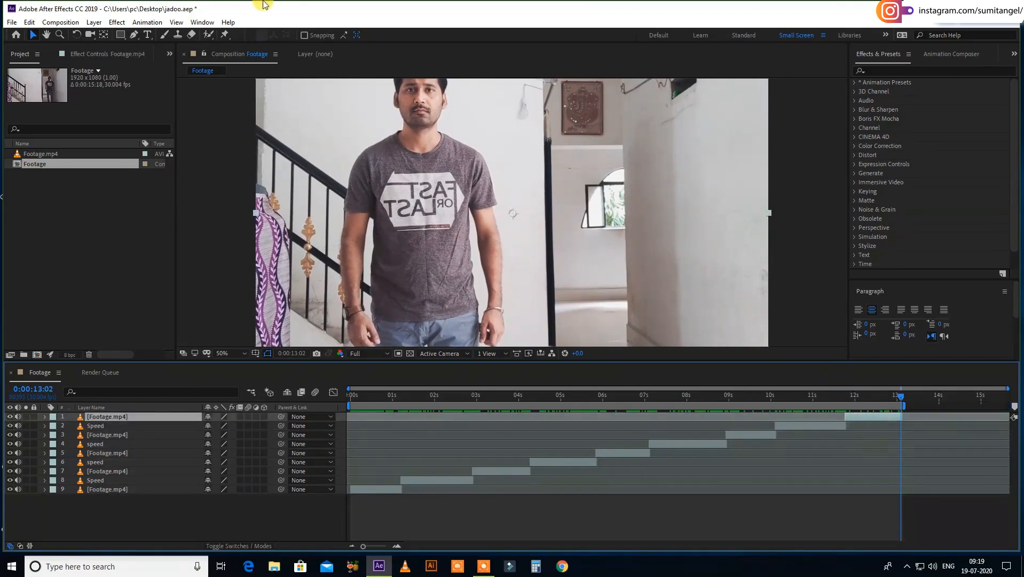
left_click(60, 22)
left_click(96, 73)
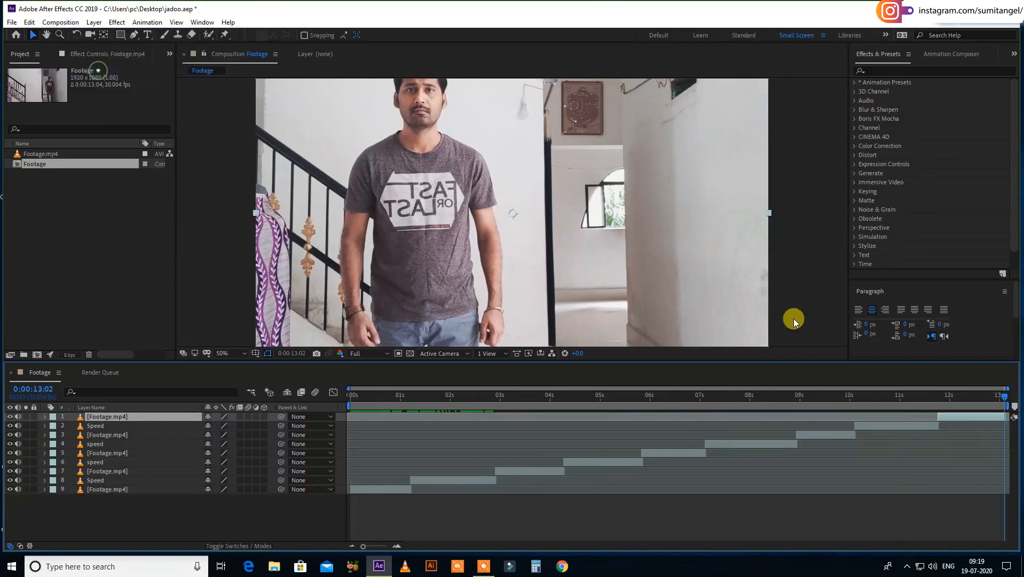
- Select all four speed layers and change their label colour to green
left_click_drag(979, 401, 535, 401)
key("Home")
left_click(100, 482)
left_click(101, 444, "ctrl")
left_click(97, 462, "ctrl")
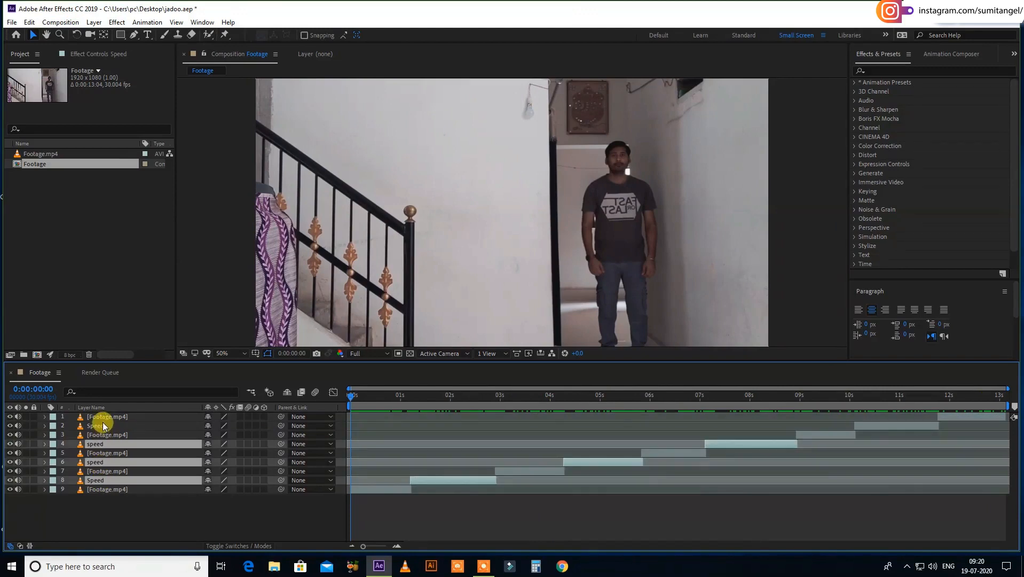
left_click(60, 426, "ctrl")
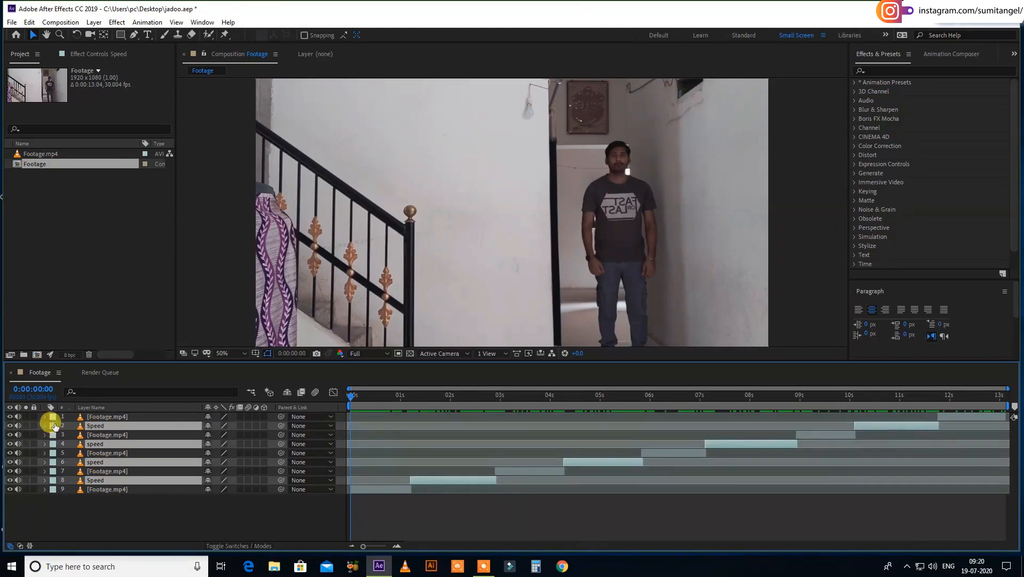
left_click(52, 426)
left_click(85, 340)
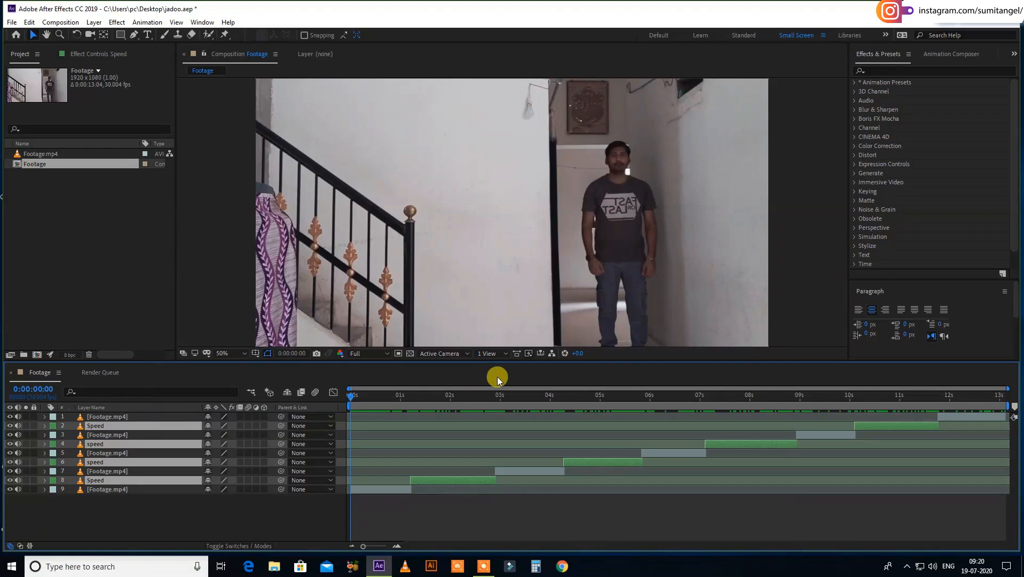
- Play the composition from its start to review the cut segments
left_click(420, 395)
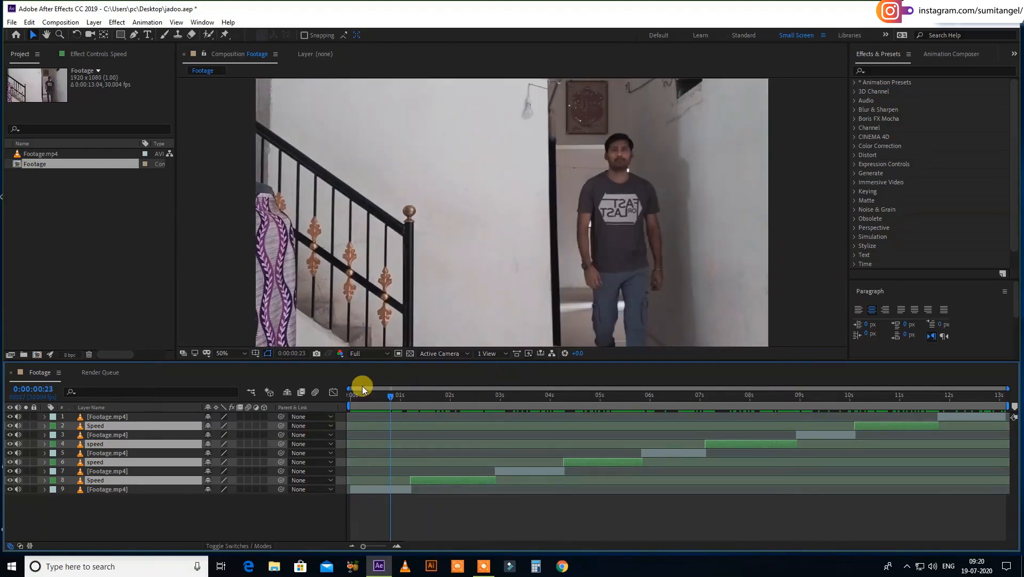
key("Home")
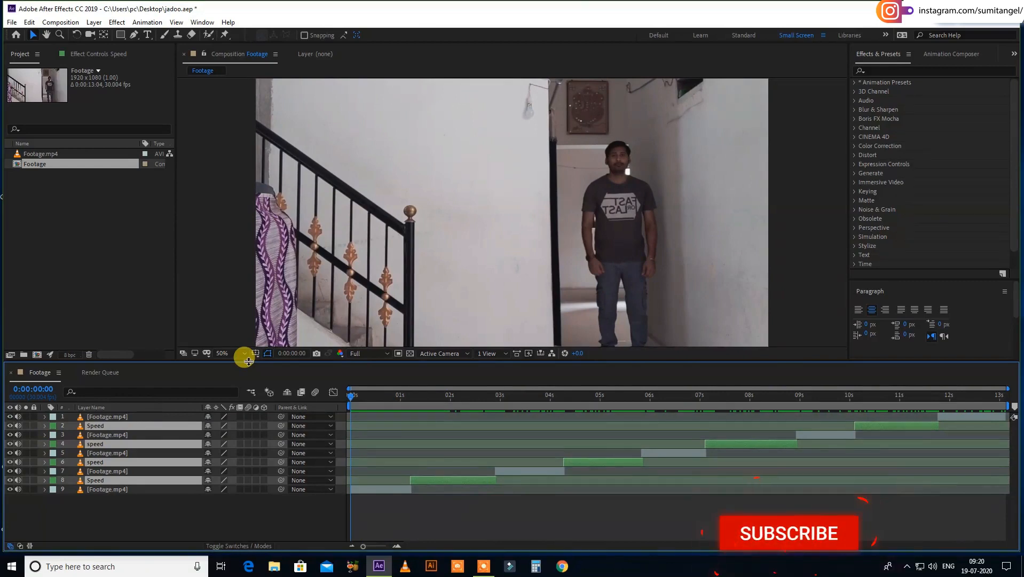
key("space")
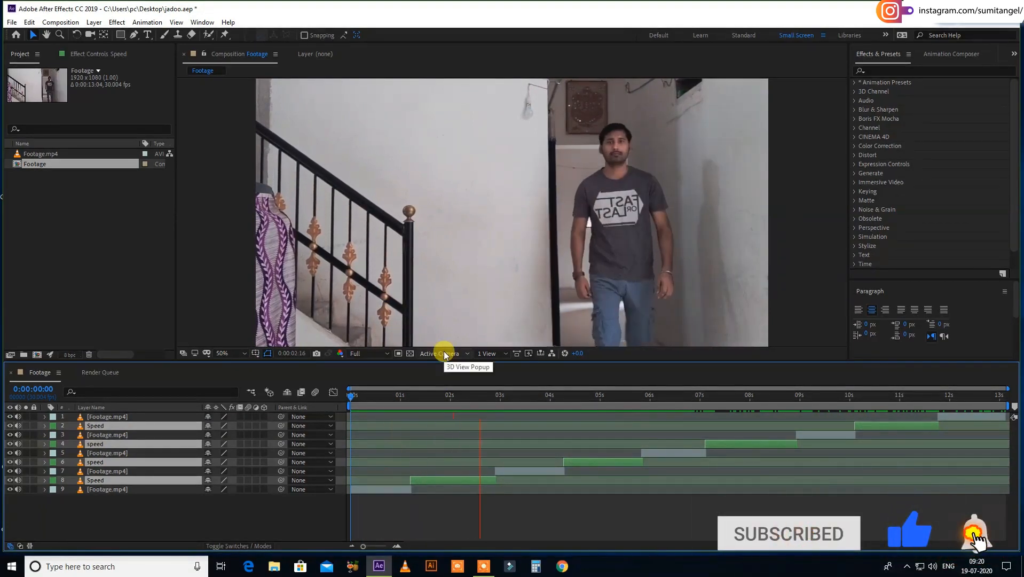
key("space")
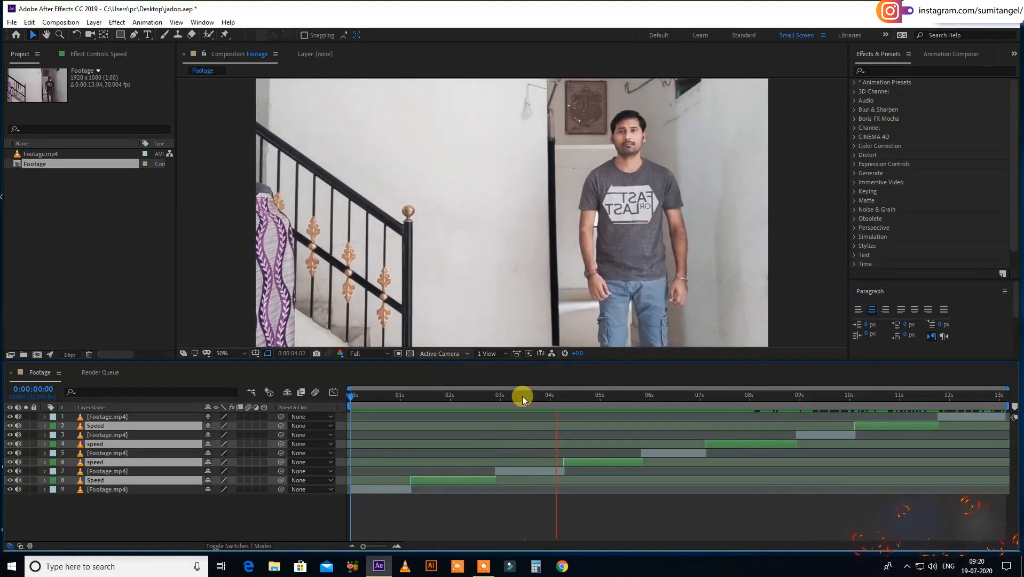
- Time-stretch the four selected speed layers with a stretch factor of 20, holding the layer in-point
right_click(104, 428)
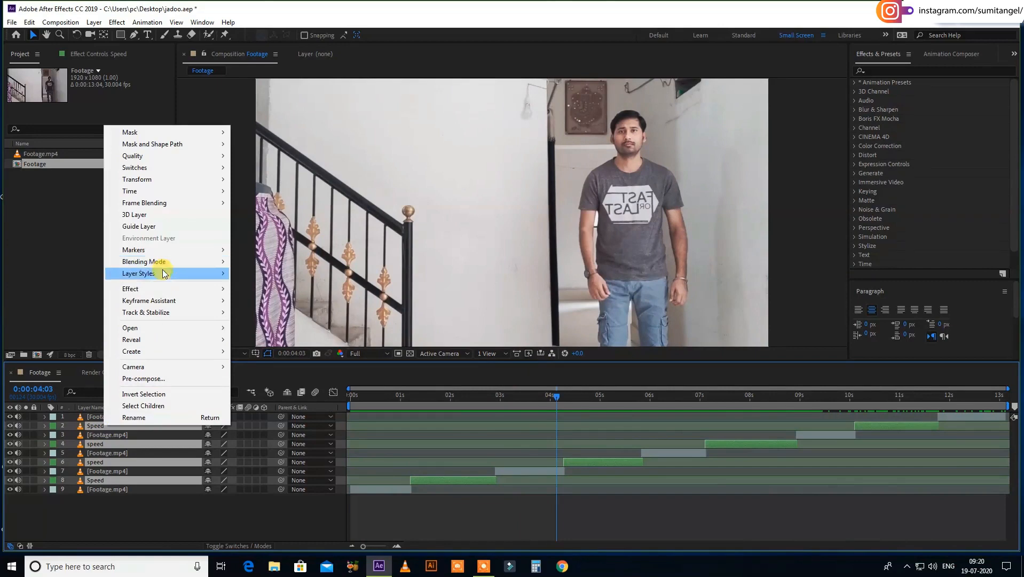
mouse_move(179, 193)
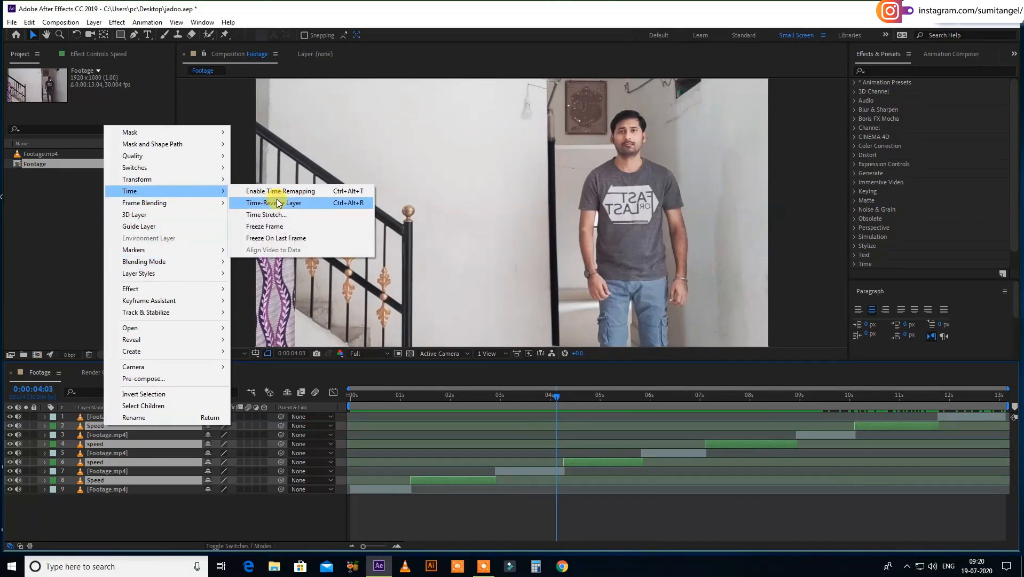
left_click(276, 215)
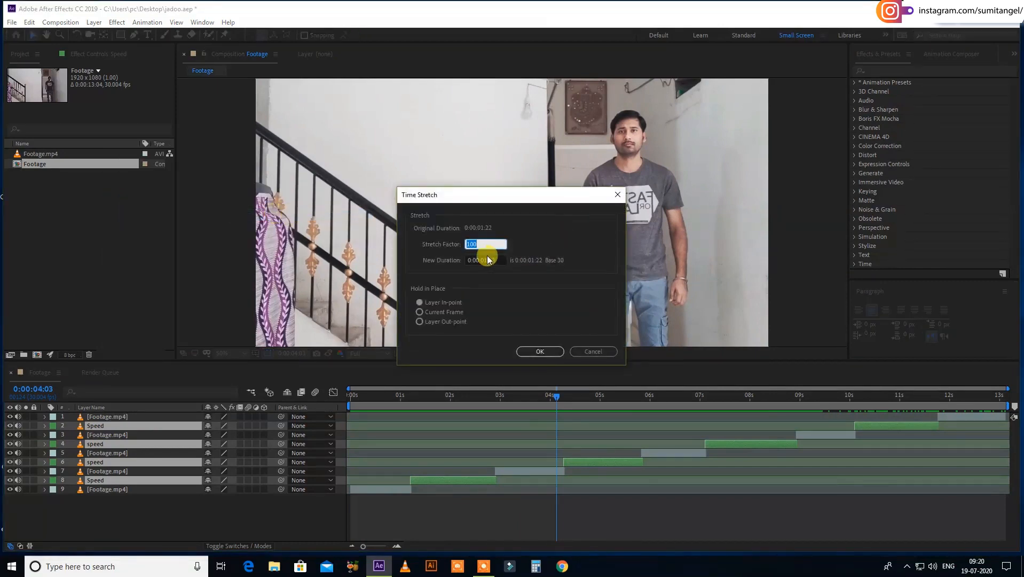
type("20")
key("Return")
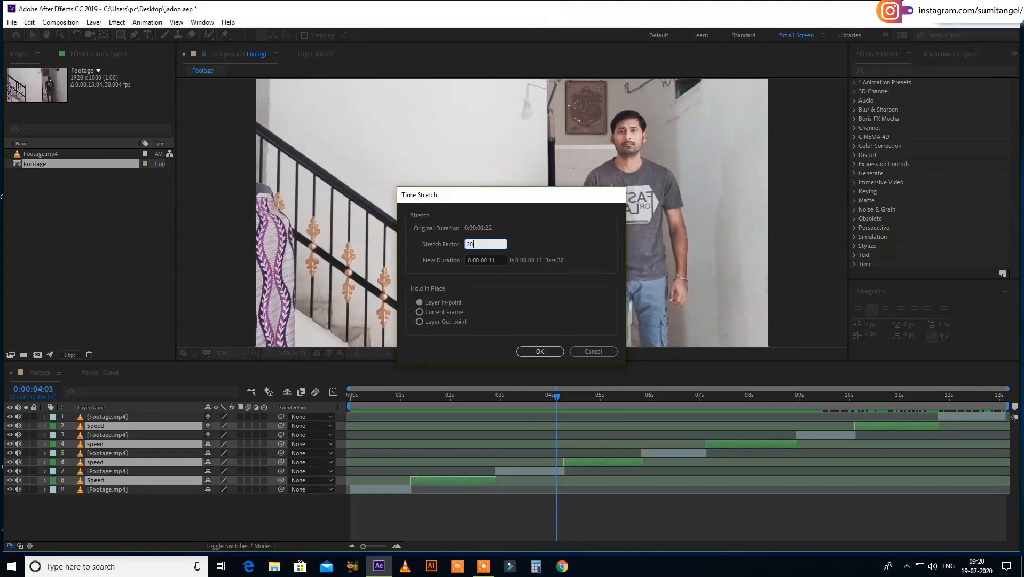
- Move the second normal footage segment (layer 7) to start at 0:00:01:15, where the first Speed layer ends
left_click(418, 481)
left_click(615, 495)
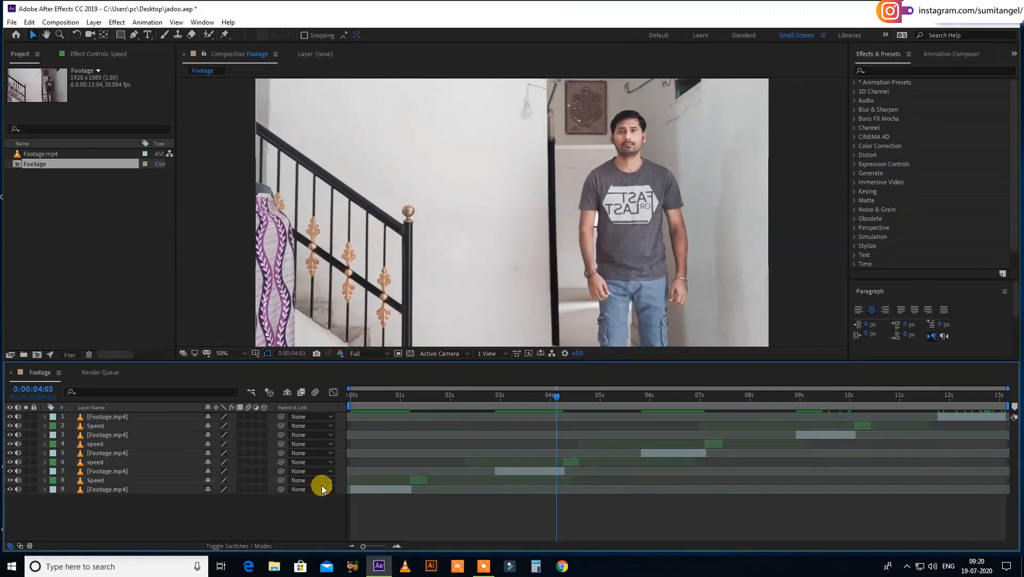
left_click(418, 479)
left_click(407, 398)
mouse_move(410, 402)
left_mouse_down()
mouse_move(428, 404)
mouse_move(417, 397)
left_mouse_up()
key("equal")
key("equal")
key("equal")
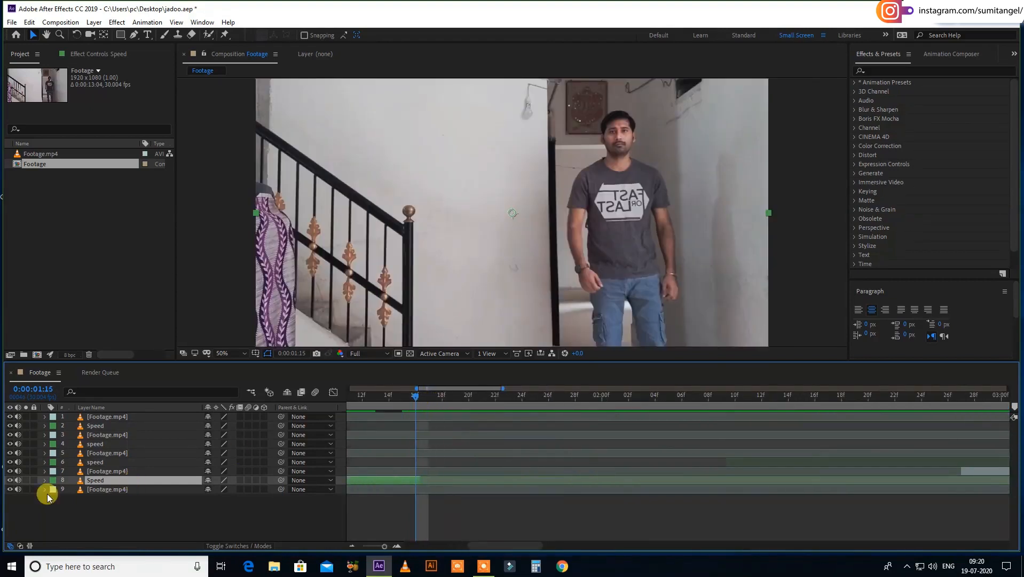
left_click(97, 470)
key("bracketleft")
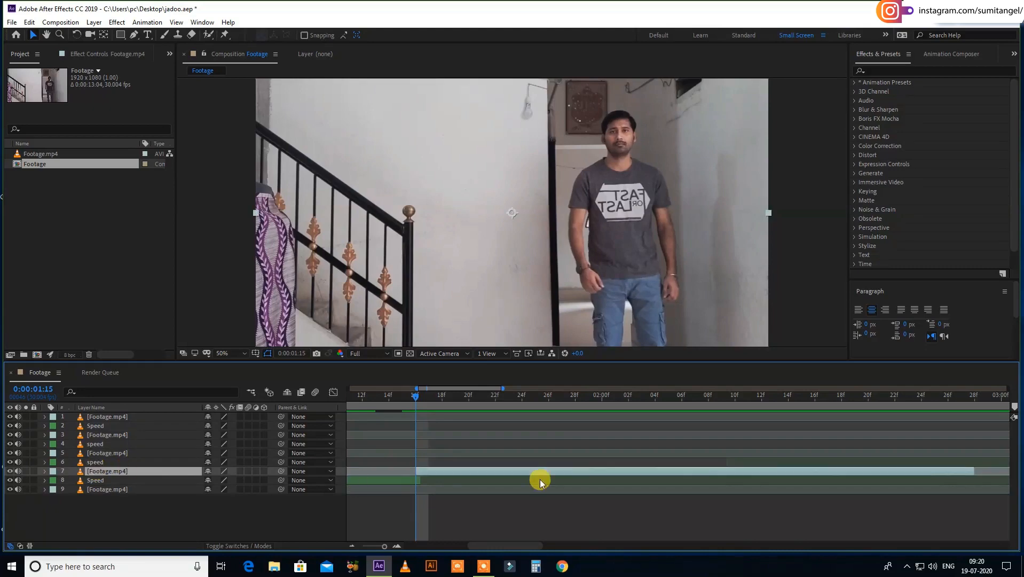
- Move the second speed segment (layer 6) to start at 0:00:02:27, directly after the footage segment before it
left_click(973, 396)
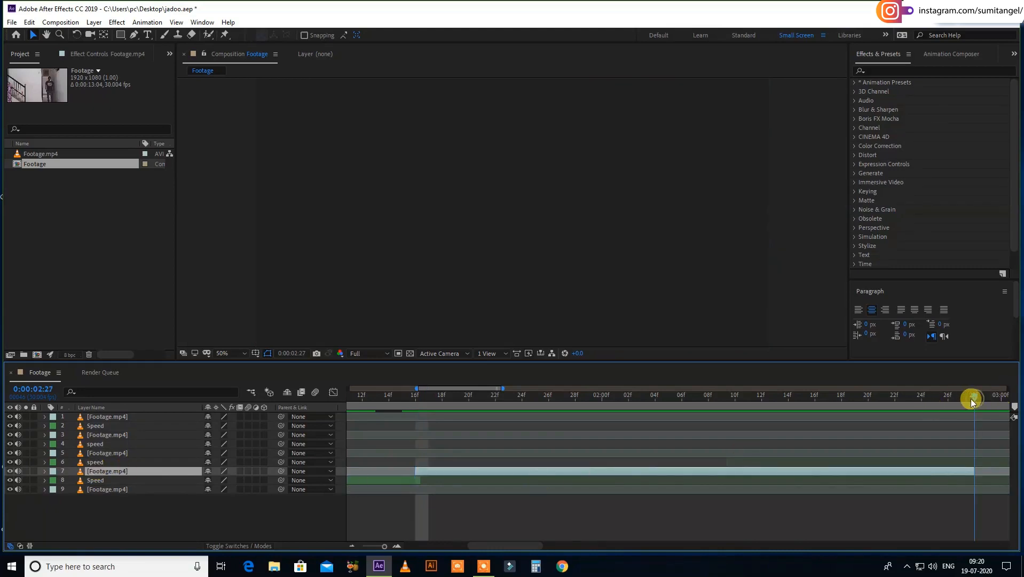
left_click(130, 460)
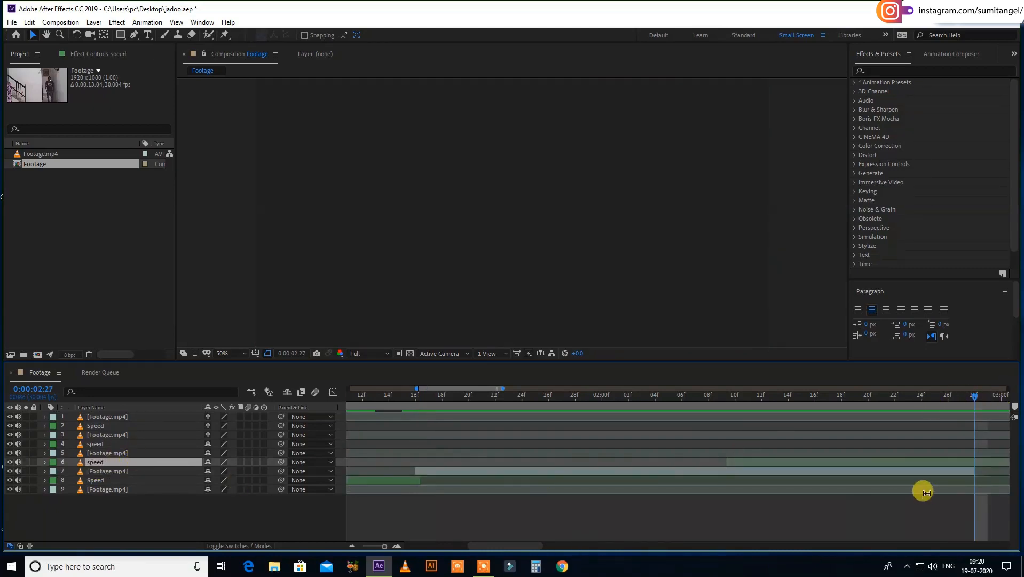
key("bracketleft")
key("minus")
key("minus")
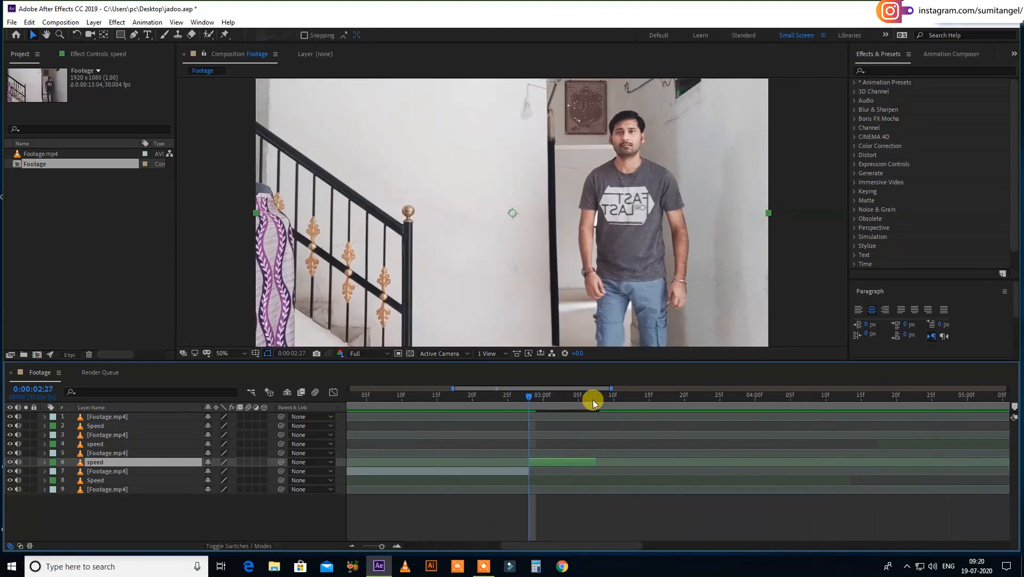
- Move the third normal footage segment (layer 5) to start at 0:00:03:06, where the second speed segment ends
left_click(593, 396)
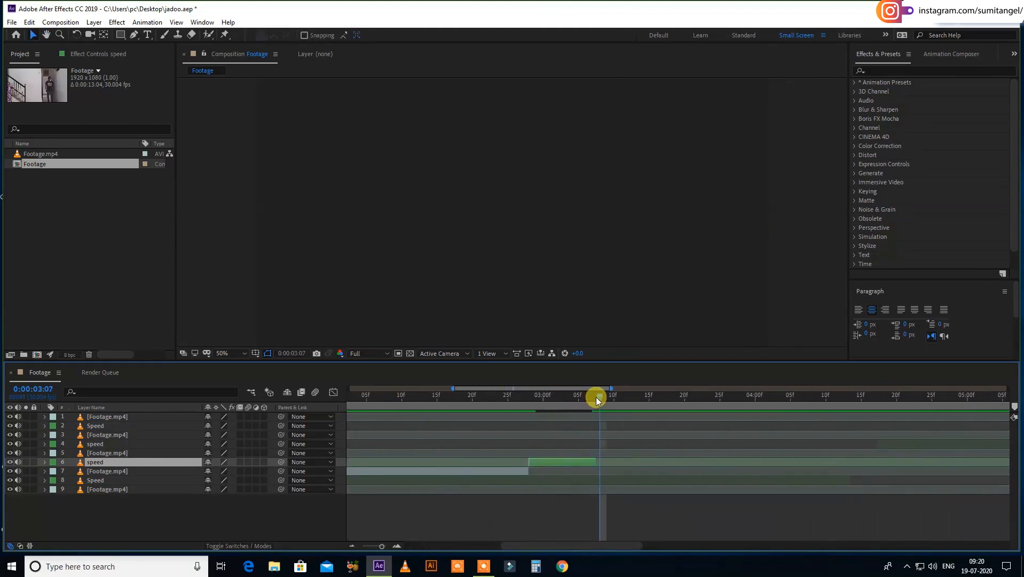
key("equal")
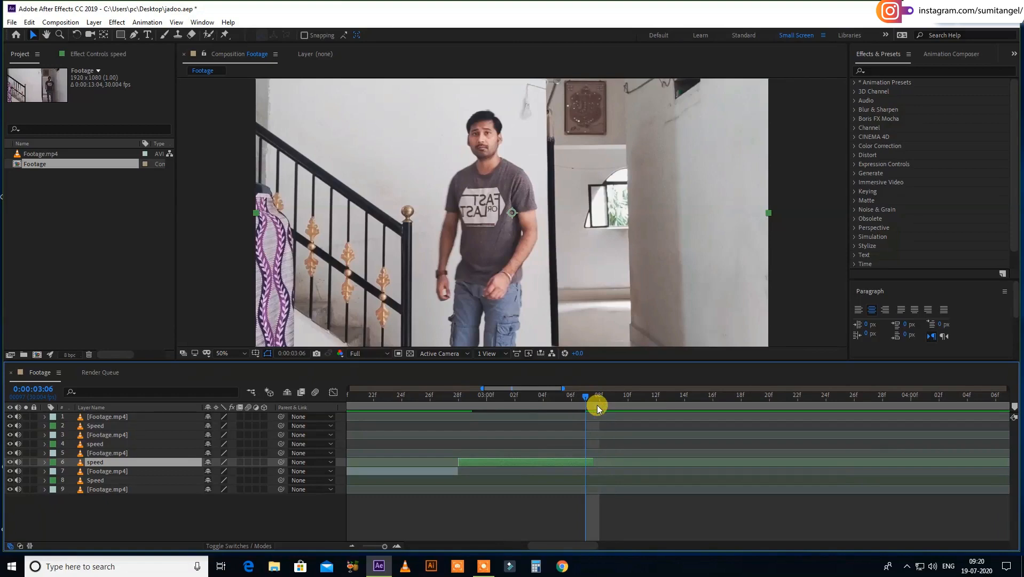
left_click(132, 452)
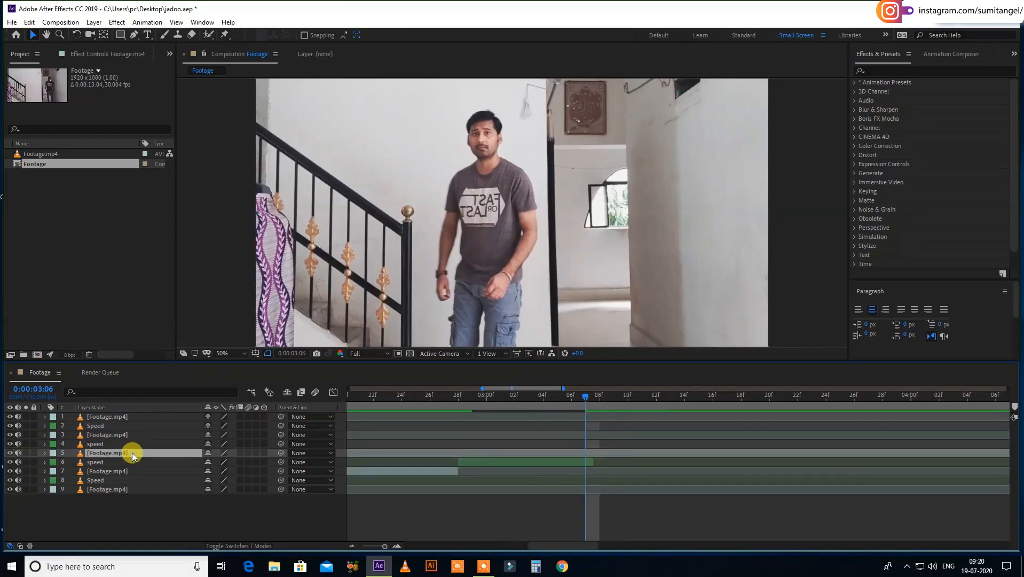
key("bracketleft")
- Move the third speed segment (layer 4) to start at 0:00:04:15, directly after the layer 5 footage segment
left_click_drag(707, 455, 332, 479)
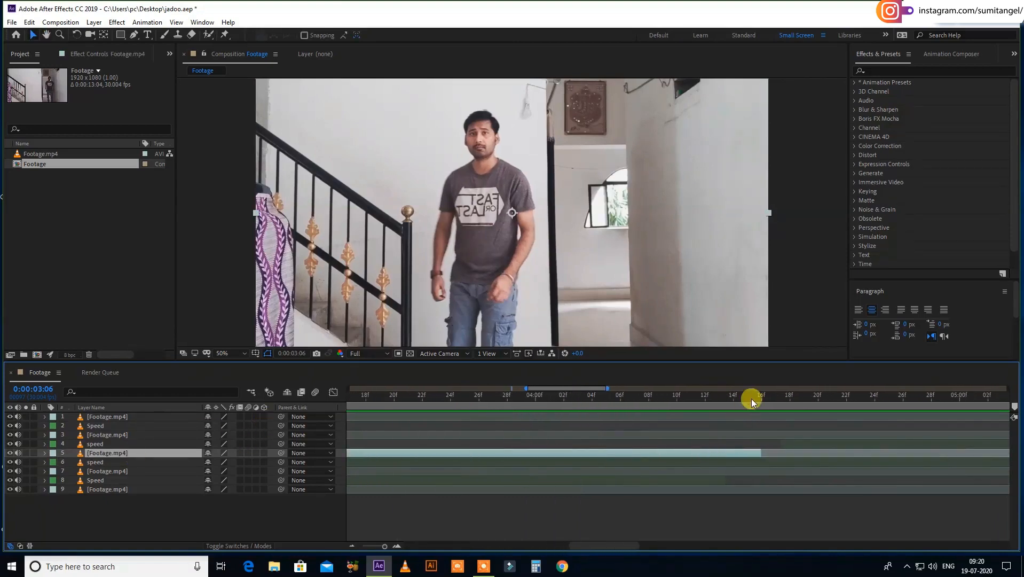
left_click(763, 397)
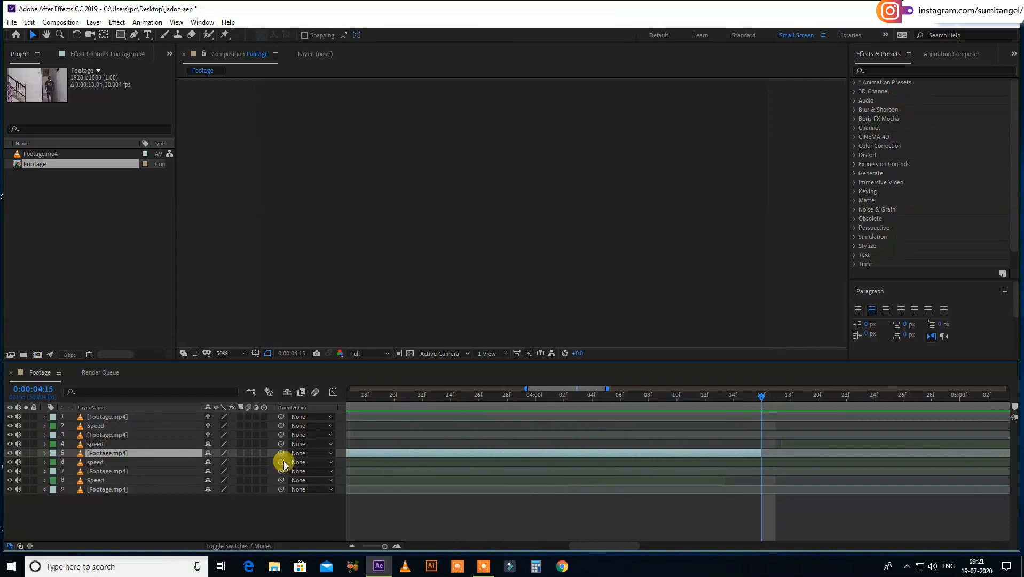
key("minus")
left_click(131, 443)
key("ctrl+z")
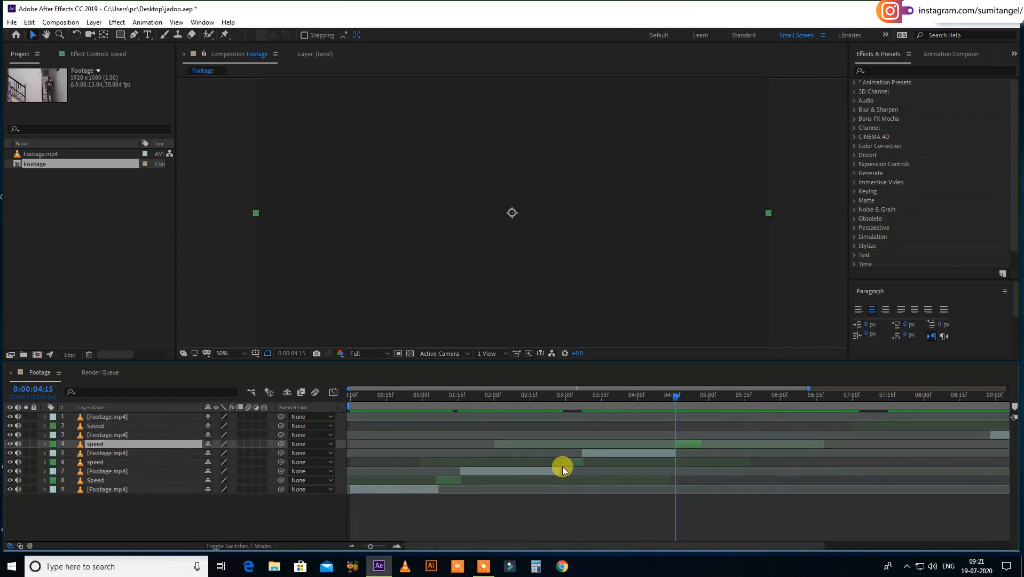
- Move the fourth normal footage segment (layer 3) to start at 0:00:04:26, at the end of the third speed segment
left_click(699, 396)
left_click(701, 396)
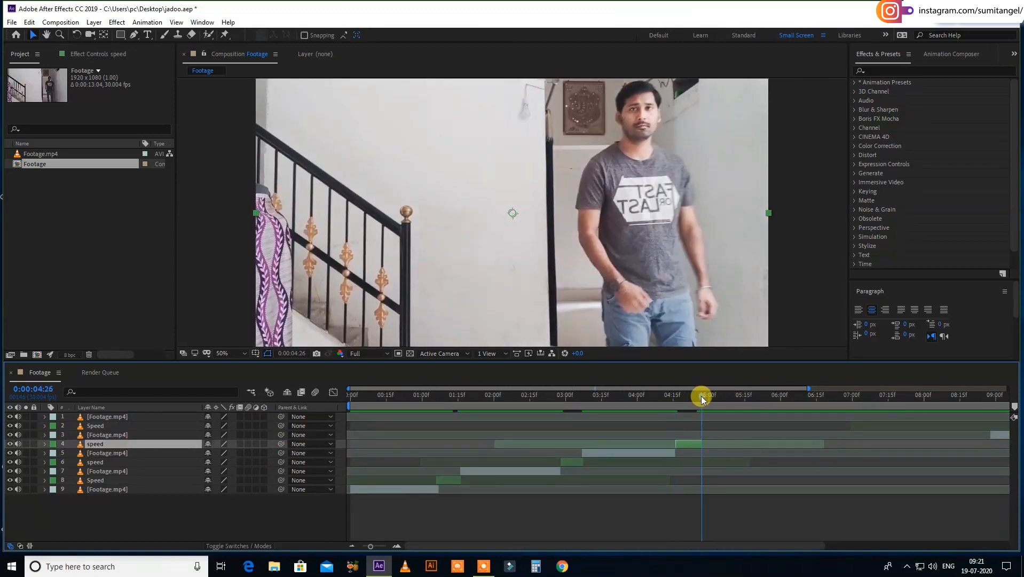
key("semicolon")
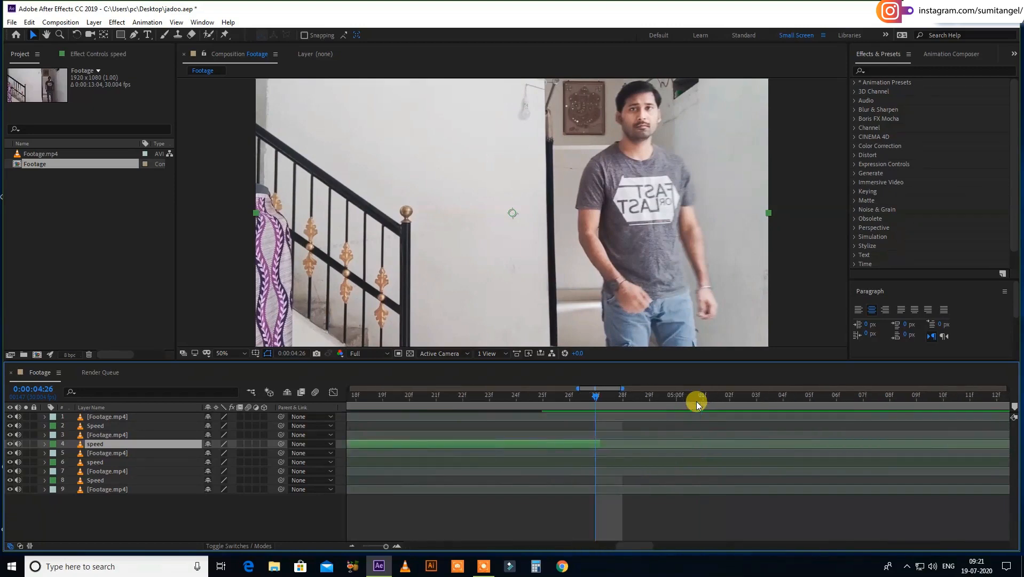
left_click(143, 435)
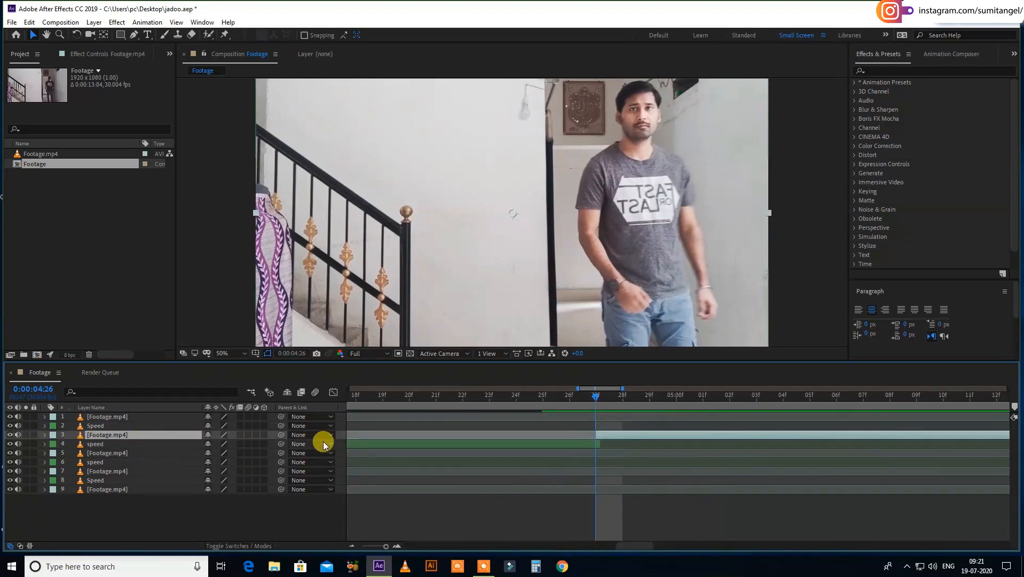
- Move the fourth speed segment (layer 2) to start at 0:00:06:02, where the layer 3 footage segment ends
key("minus")
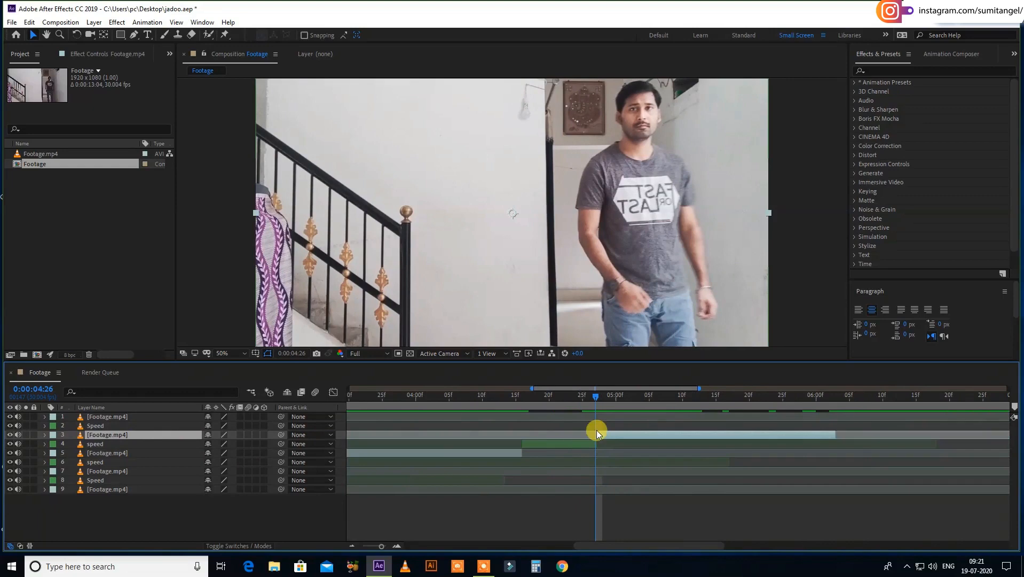
left_click(835, 398)
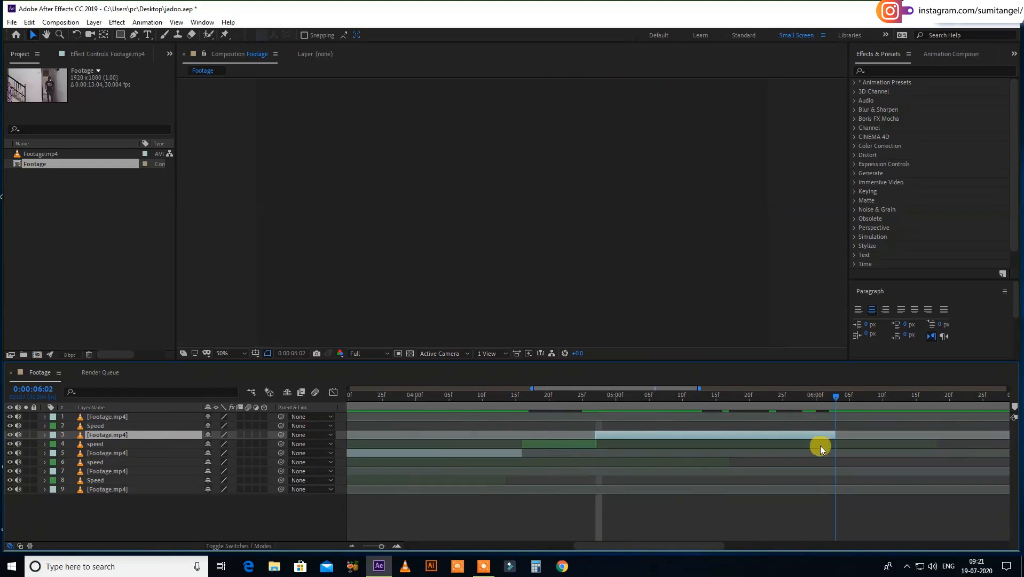
key("equal")
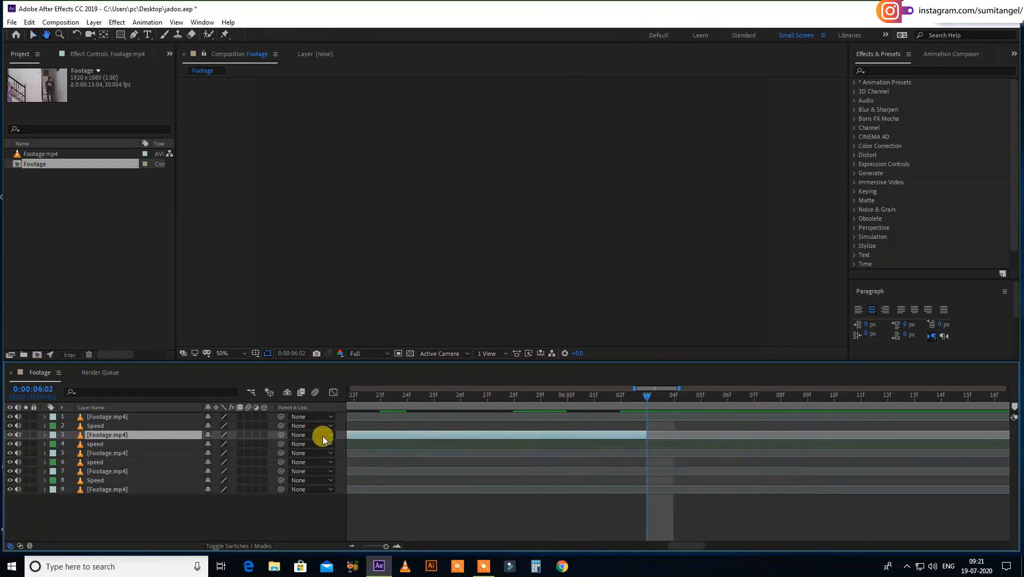
left_click(119, 426)
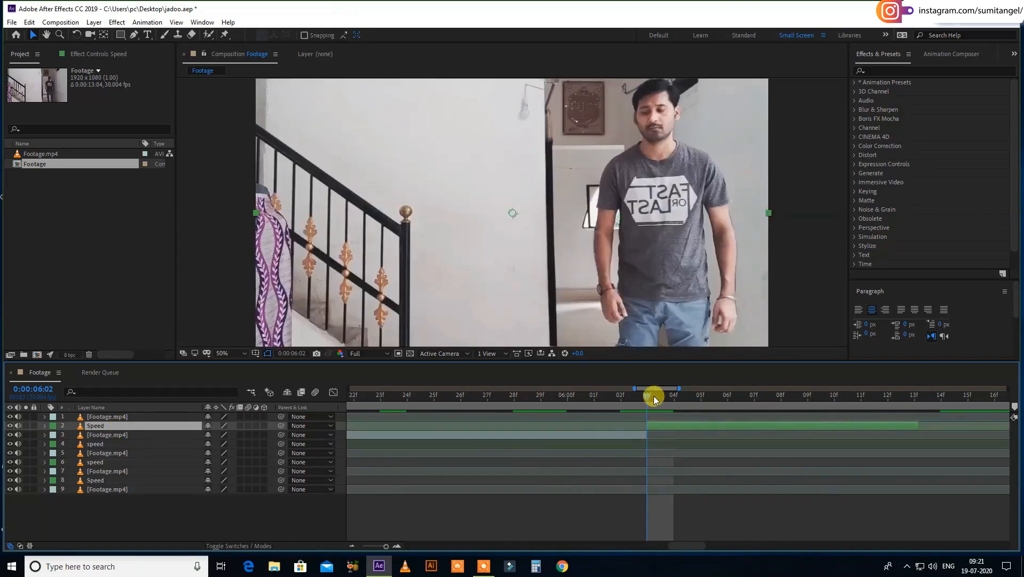
- Move the last normal footage segment (layer 1) to start at 0:00:06:12, at the end of the last speed segment
left_click_drag(880, 446, 646, 493)
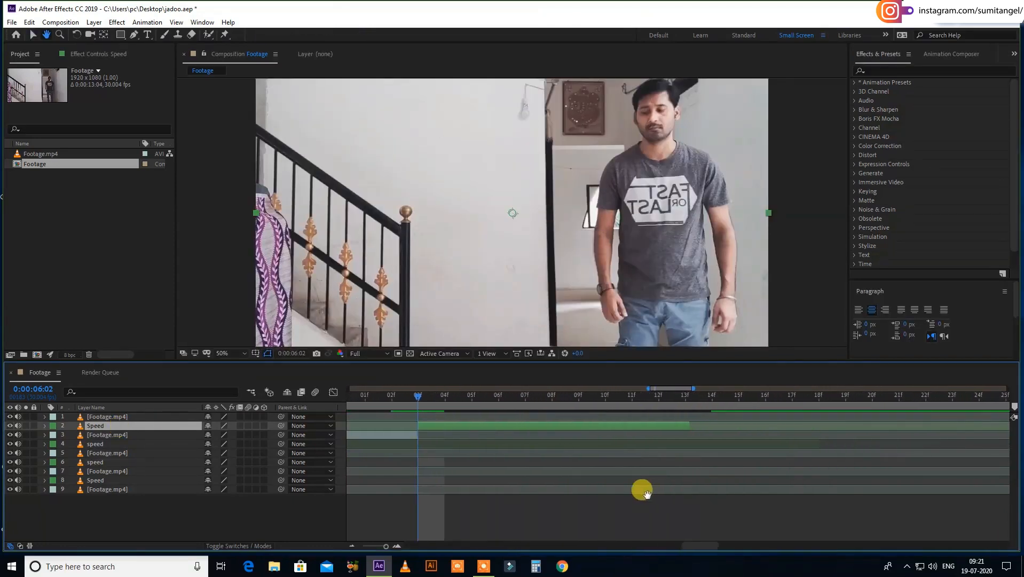
left_click(675, 396)
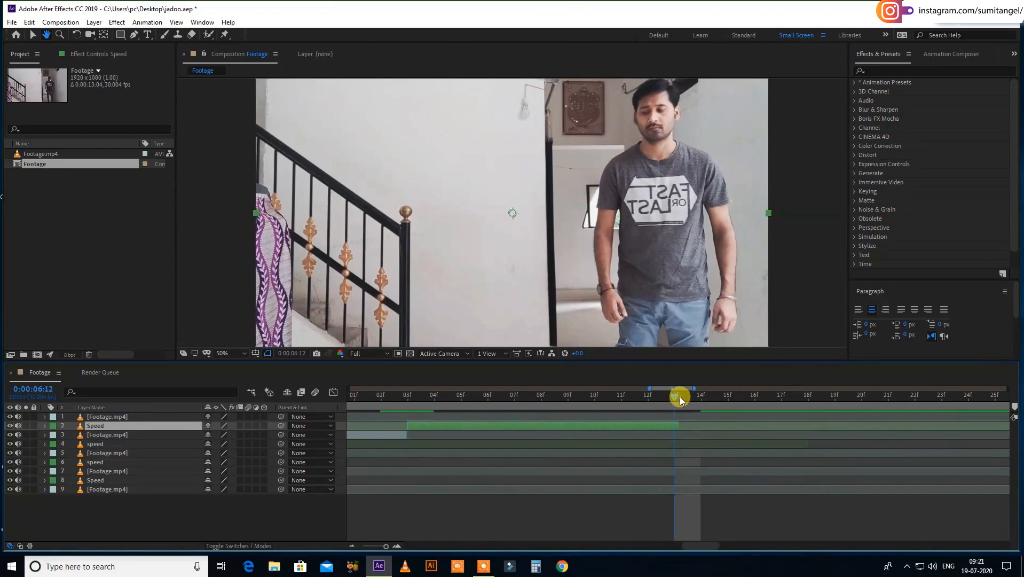
key("v")
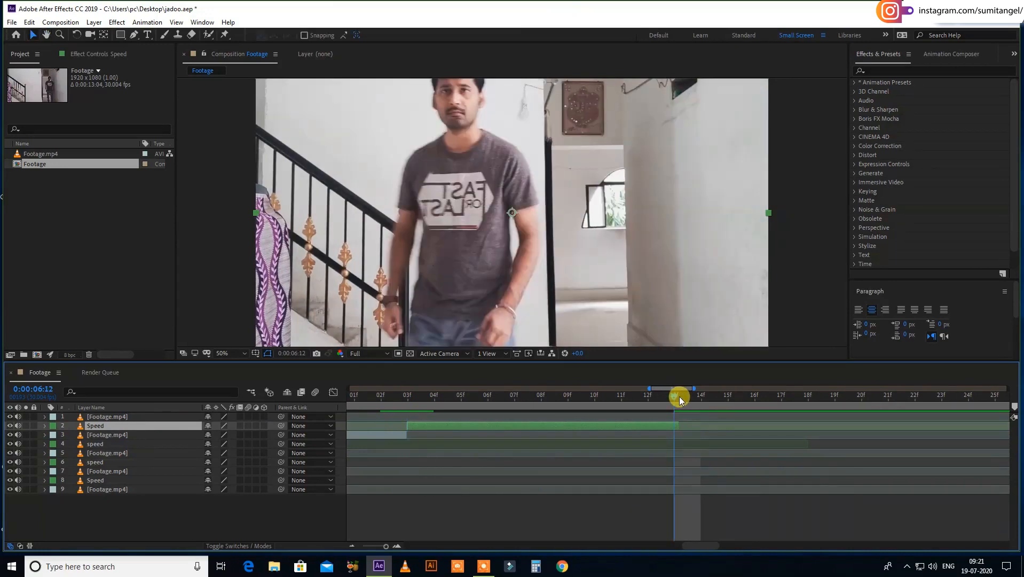
left_click(122, 416)
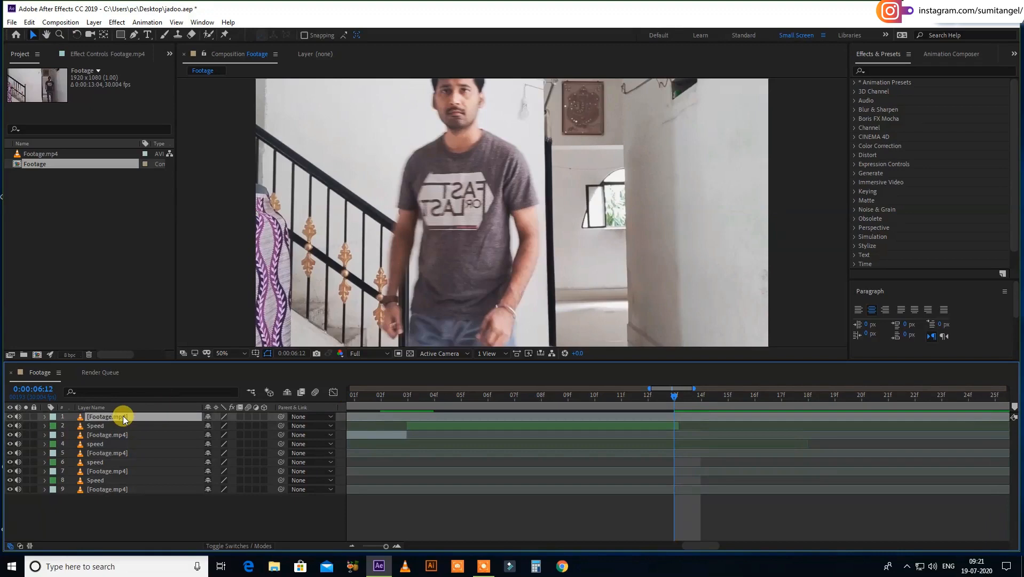
- End the work area where the last footage segment (layer 1) finishes and trim the composition to the work area
key("minus")
key("minus")
key("minus")
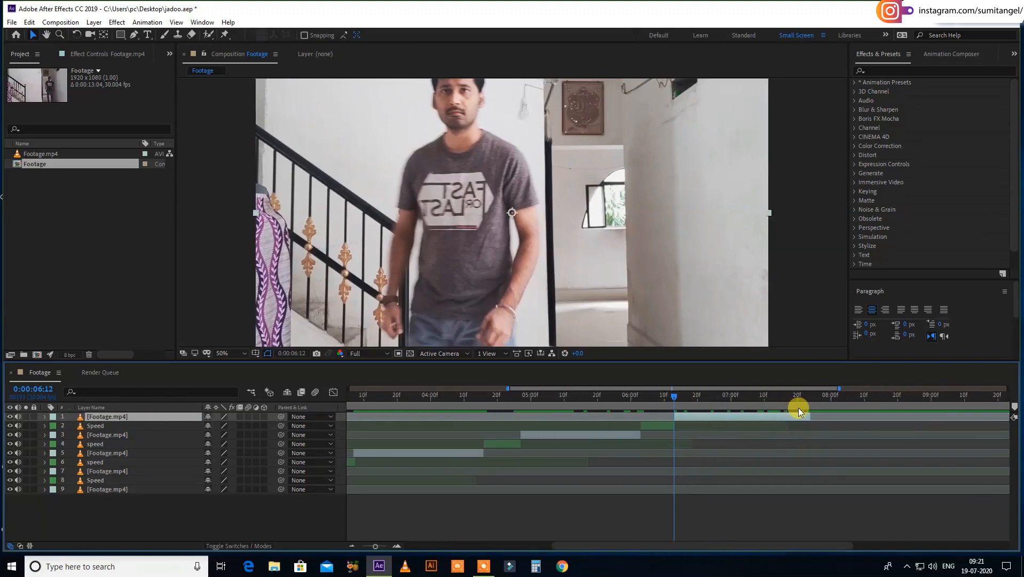
left_click(809, 396)
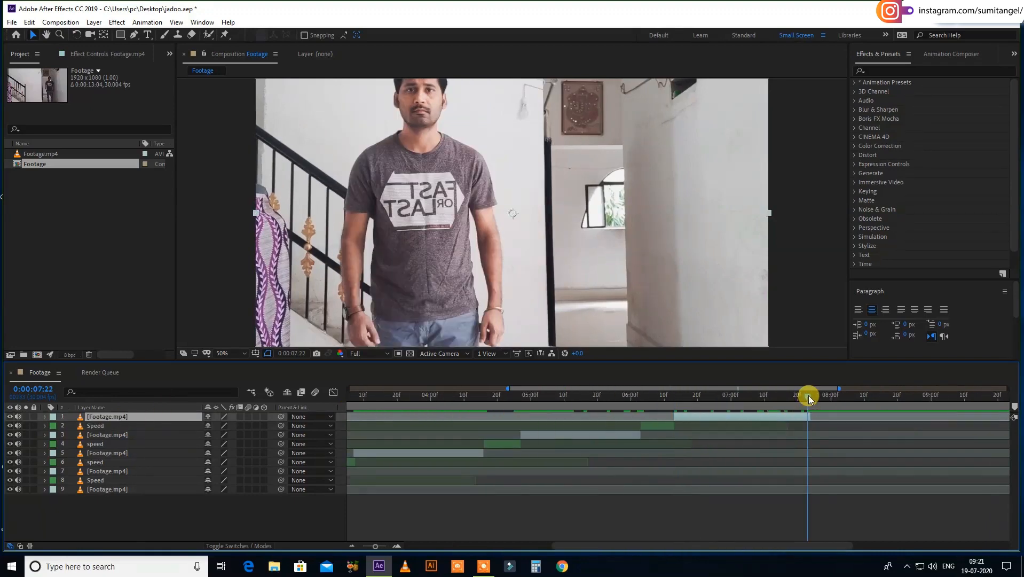
key("minus")
key("minus")
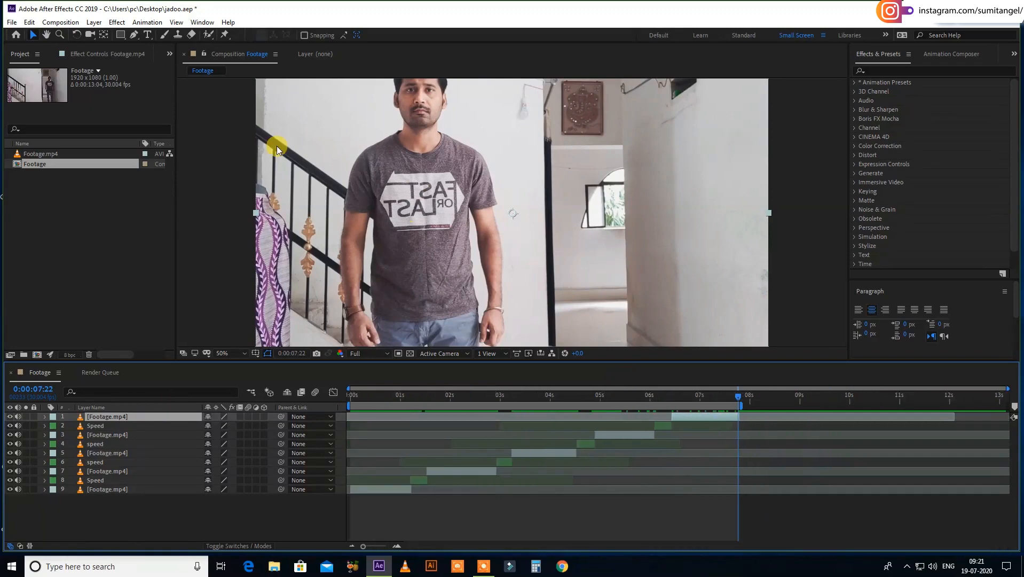
left_click(73, 22)
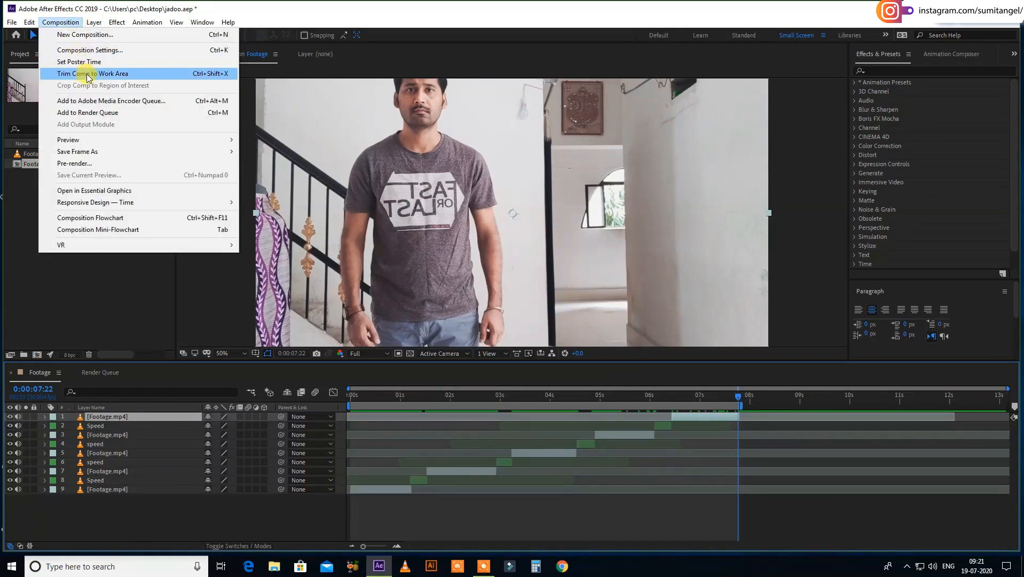
left_click(88, 74)
- Set the preview resolution to Half and play the trimmed composition from its start
left_click(787, 396)
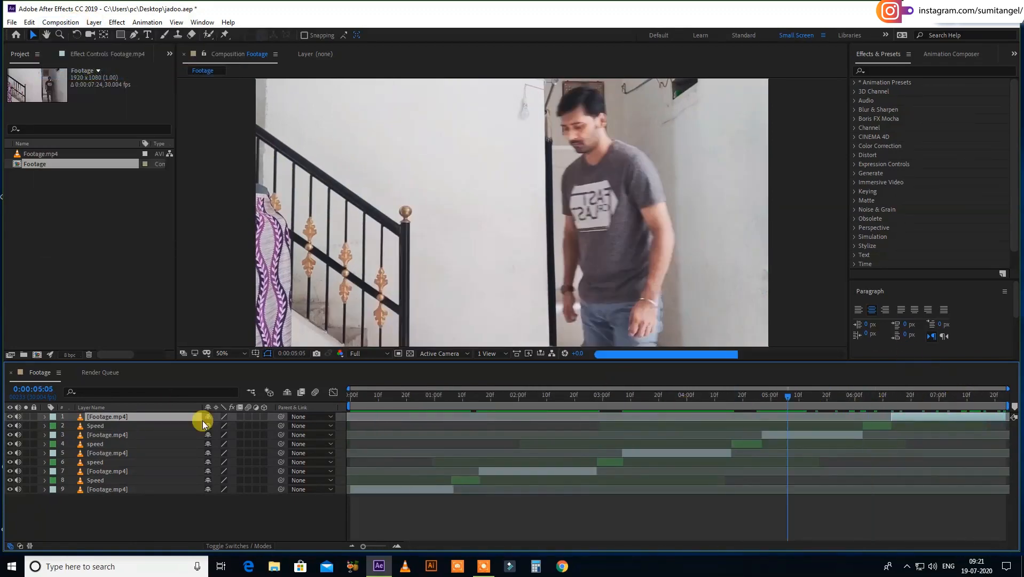
key("Home")
left_click(369, 353)
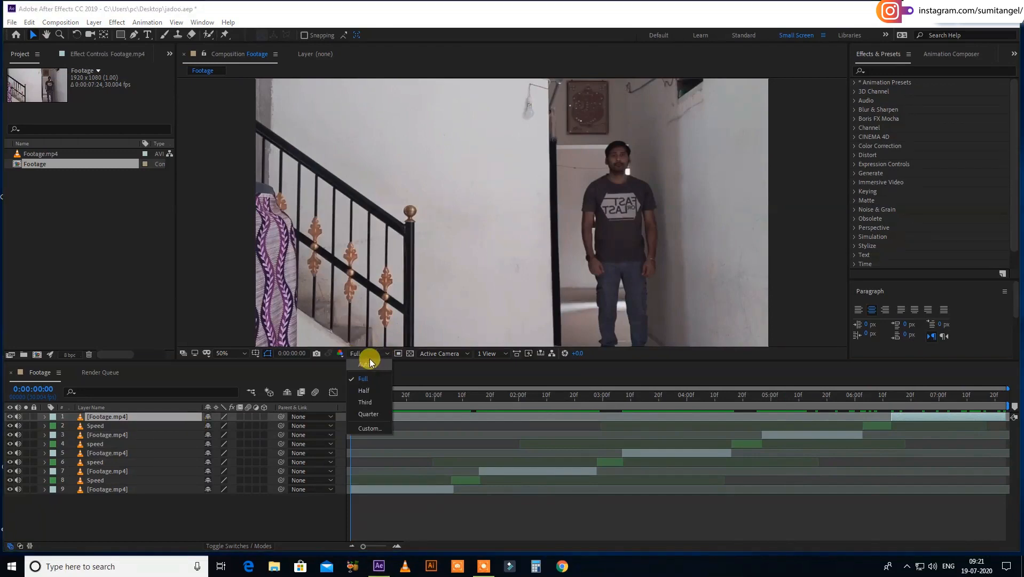
left_click(368, 389)
left_click(352, 401)
left_click_drag(353, 401, 331, 398)
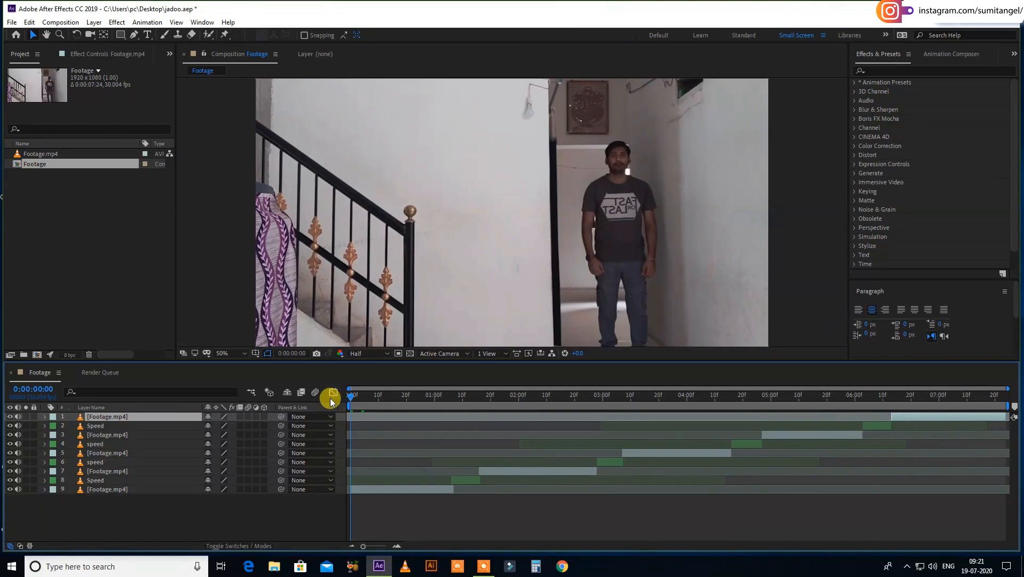
key("space")
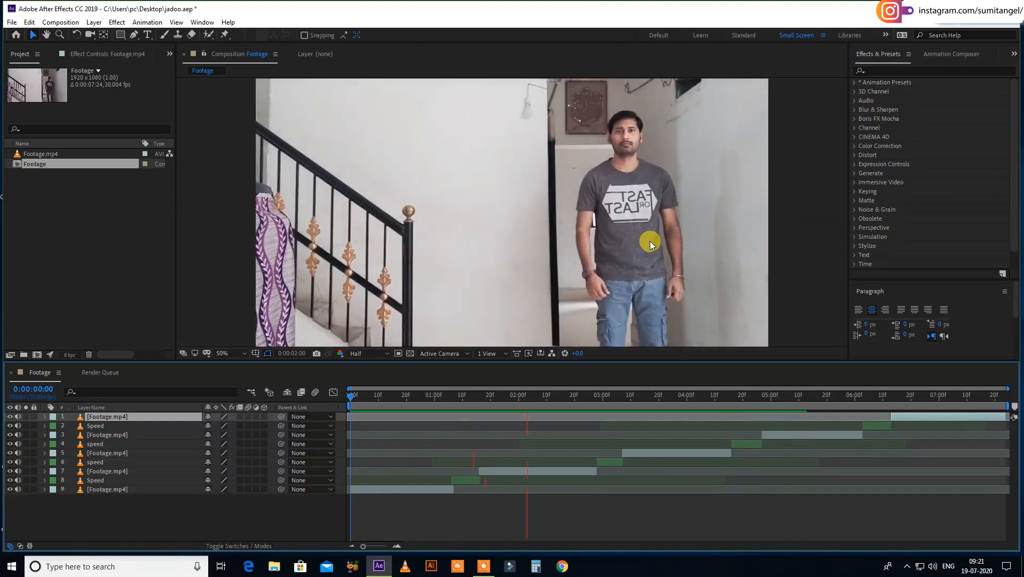
key("space")
- Find the CC Force Motion Blur effect and apply it to the first Speed segment (layer 8)
left_click(465, 398)
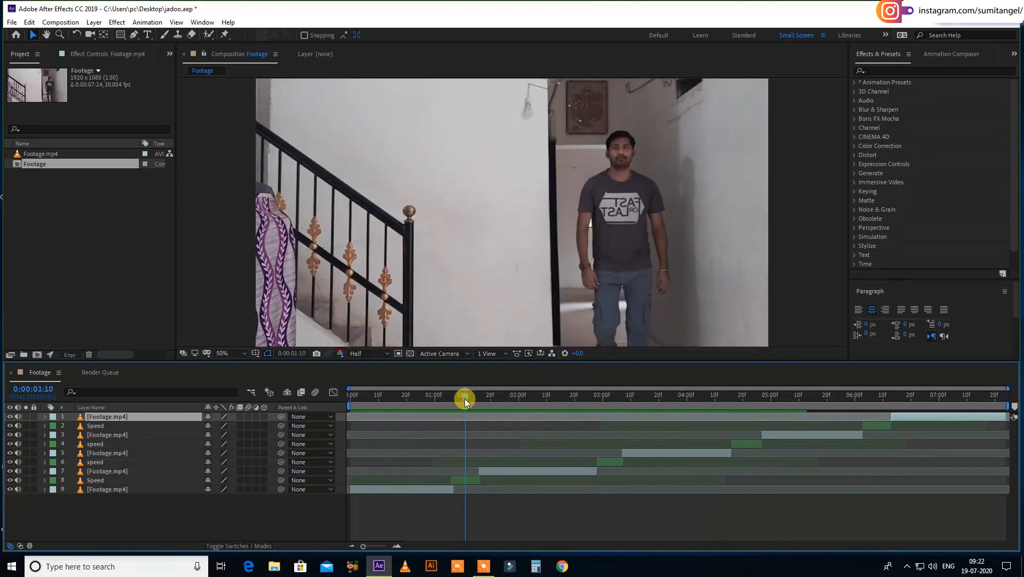
left_click(469, 480)
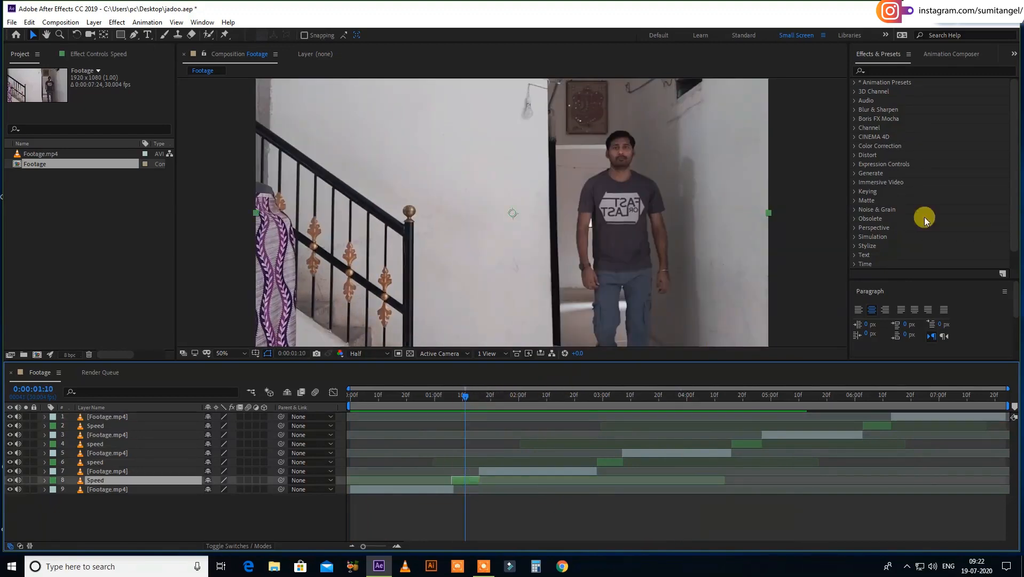
left_click(887, 56)
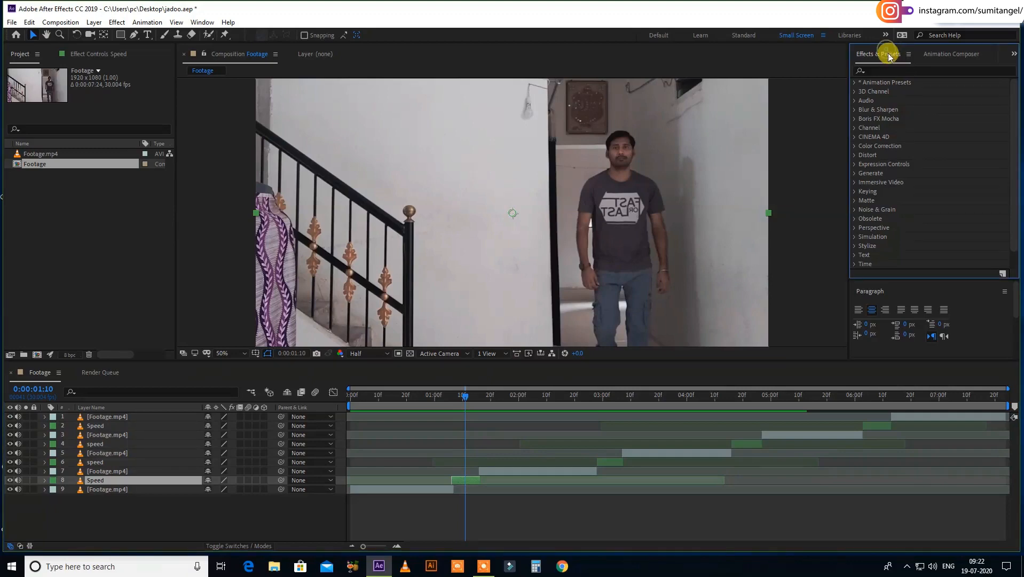
left_click(918, 70)
type("cc")
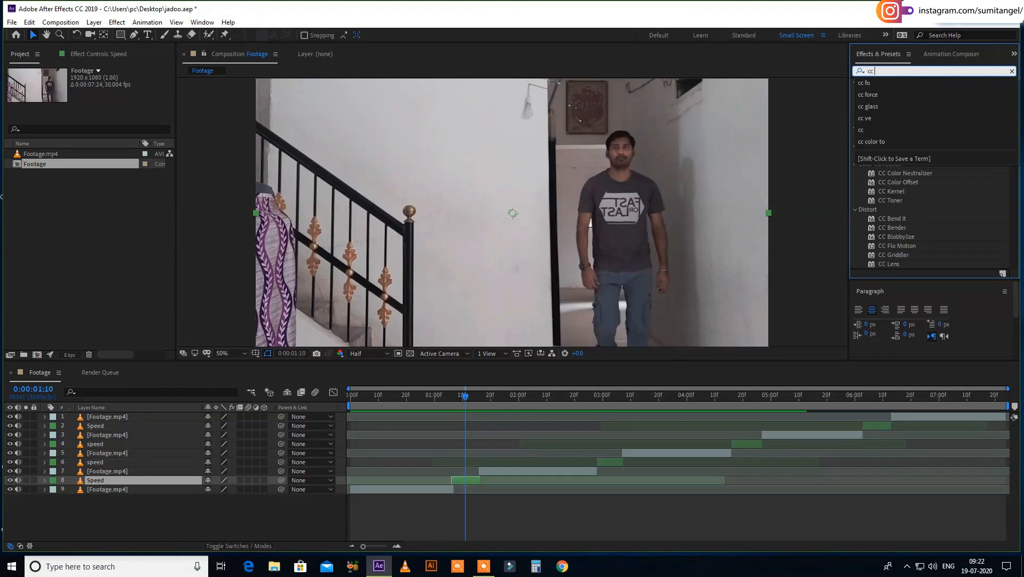
type(" force")
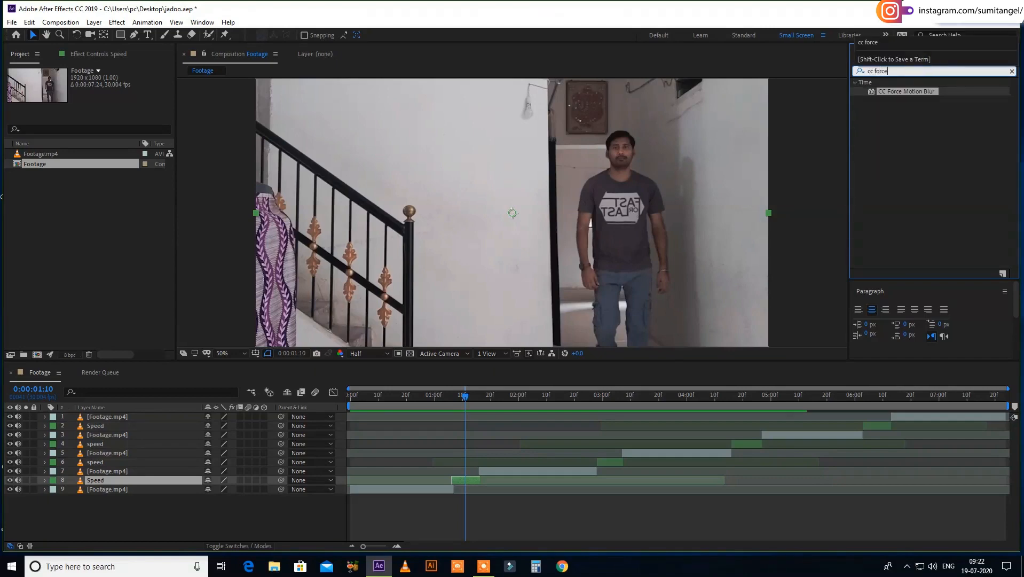
left_click(923, 93)
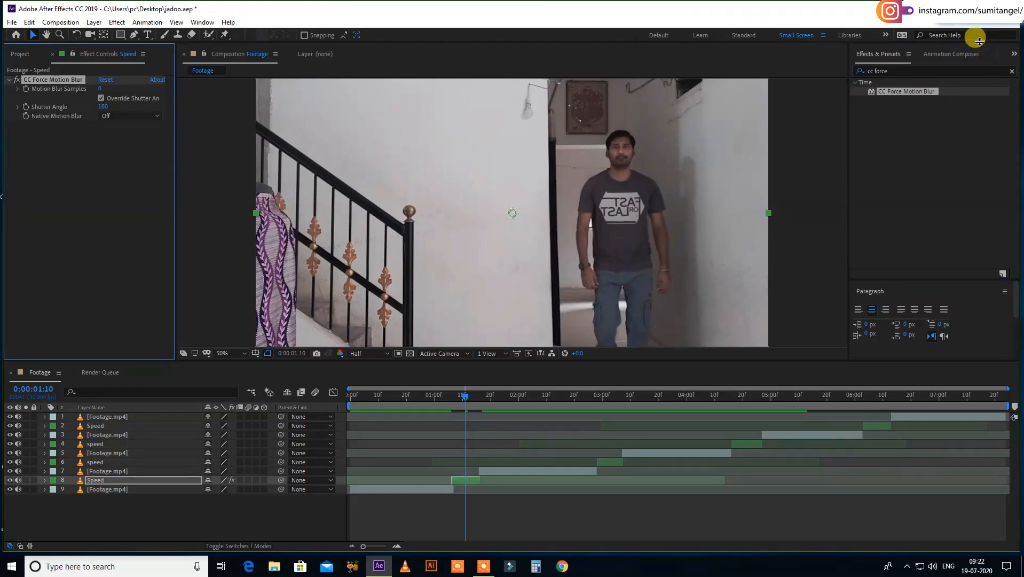
- Set the Motion Blur Samples of CC Force Motion Blur on the first Speed layer to 255
left_click(44, 480)
left_click(55, 489)
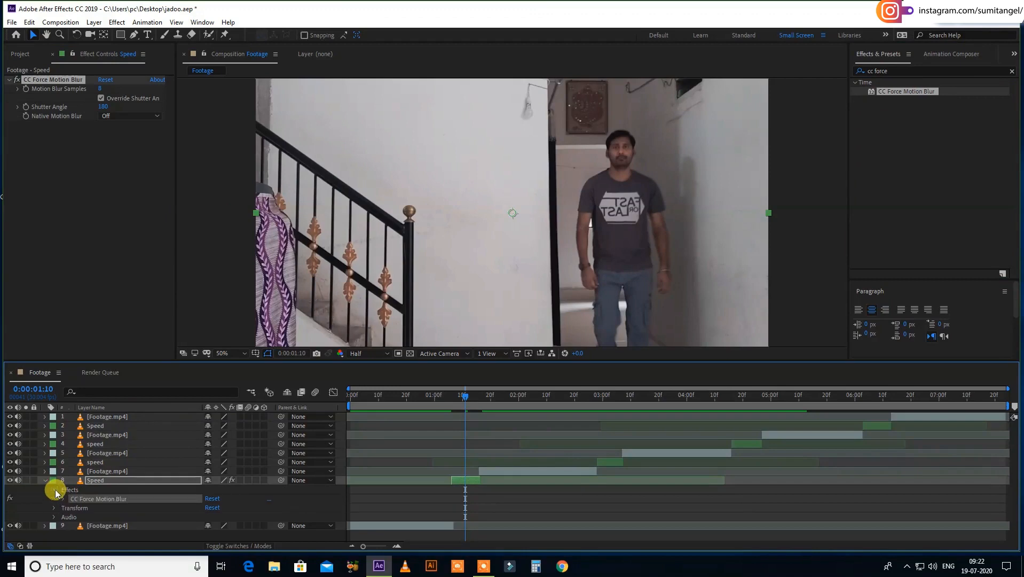
left_click(63, 502)
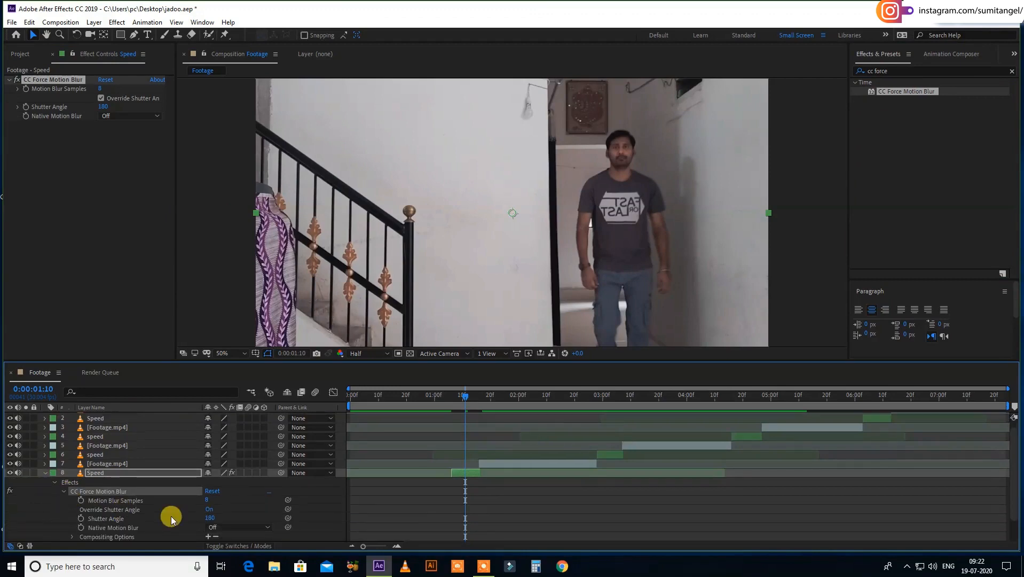
scroll(172, 515, "down", 2)
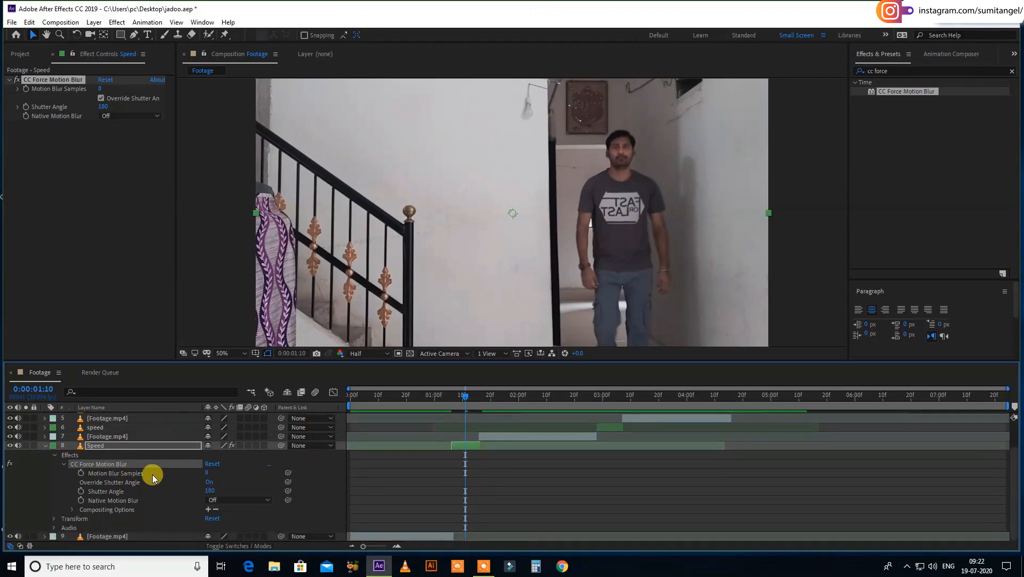
left_click_drag(206, 474, 348, 476)
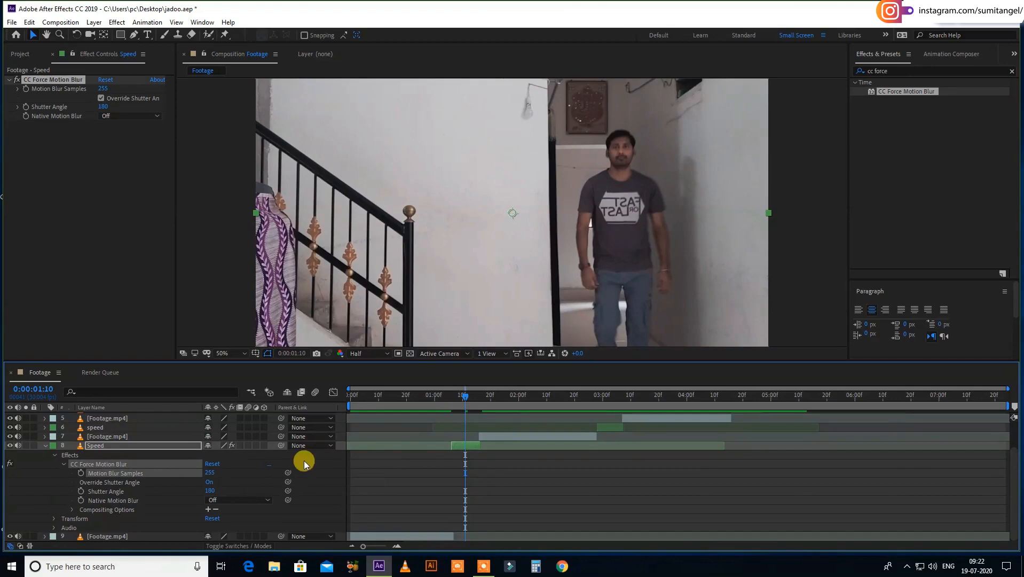
- Set the Shutter Angle of CC Force Motion Blur on the first Speed segment (layer 8) to 1300
mouse_move(209, 491)
left_mouse_down()
mouse_move(299, 493)
mouse_move(206, 492)
left_mouse_up()
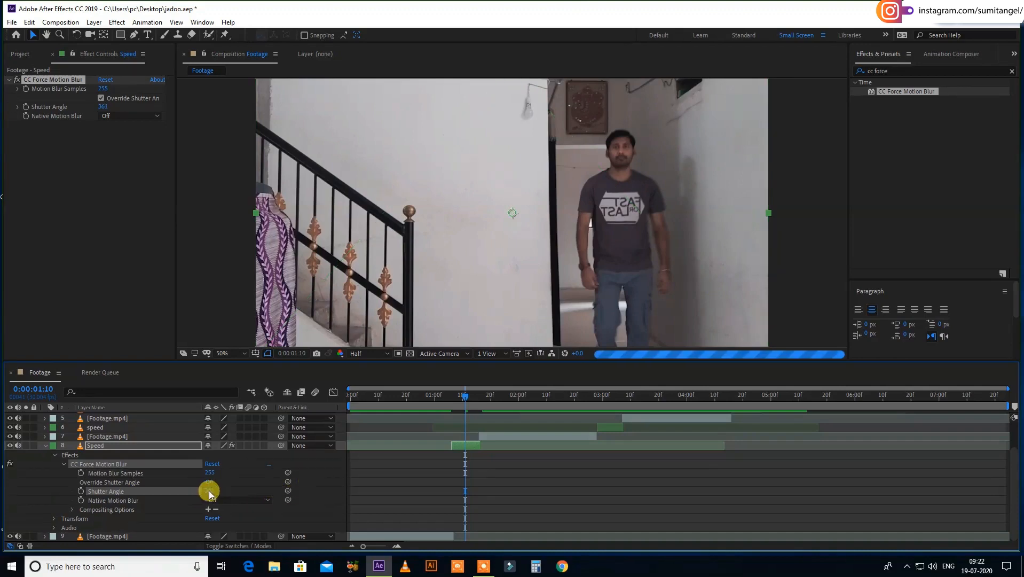
left_click(211, 491)
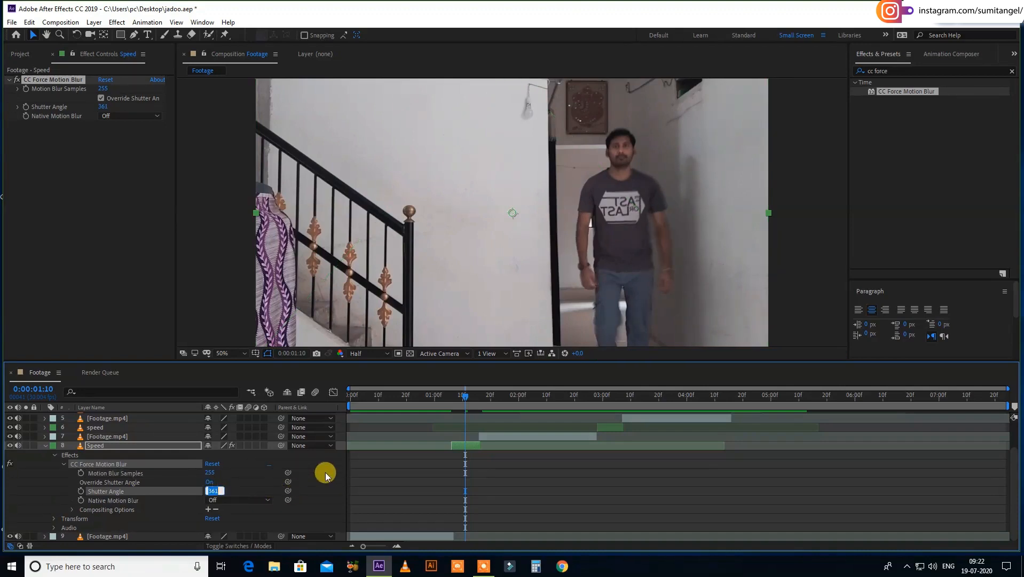
type("1200")
left_click(209, 490)
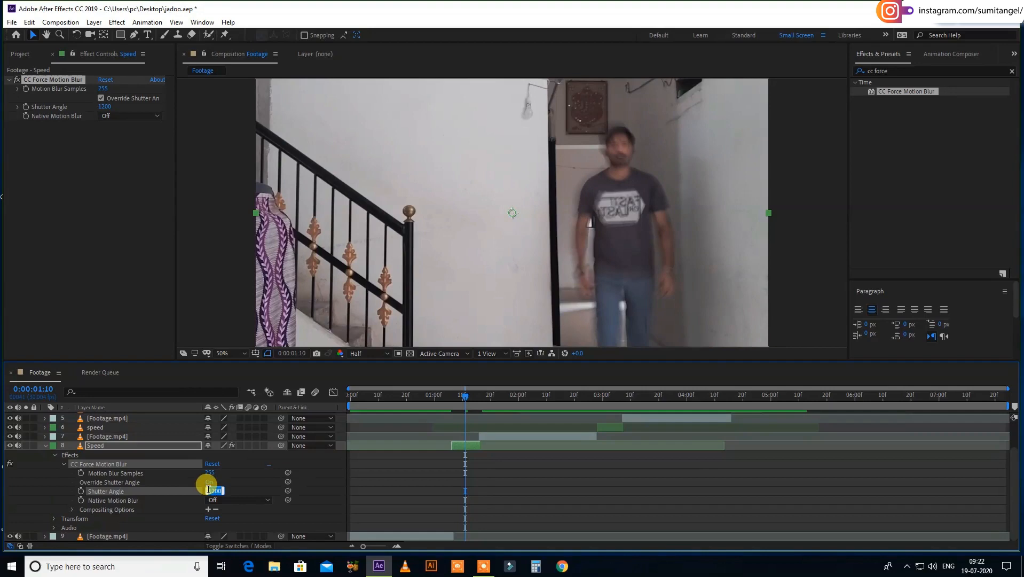
type("1300")
left_click(525, 517)
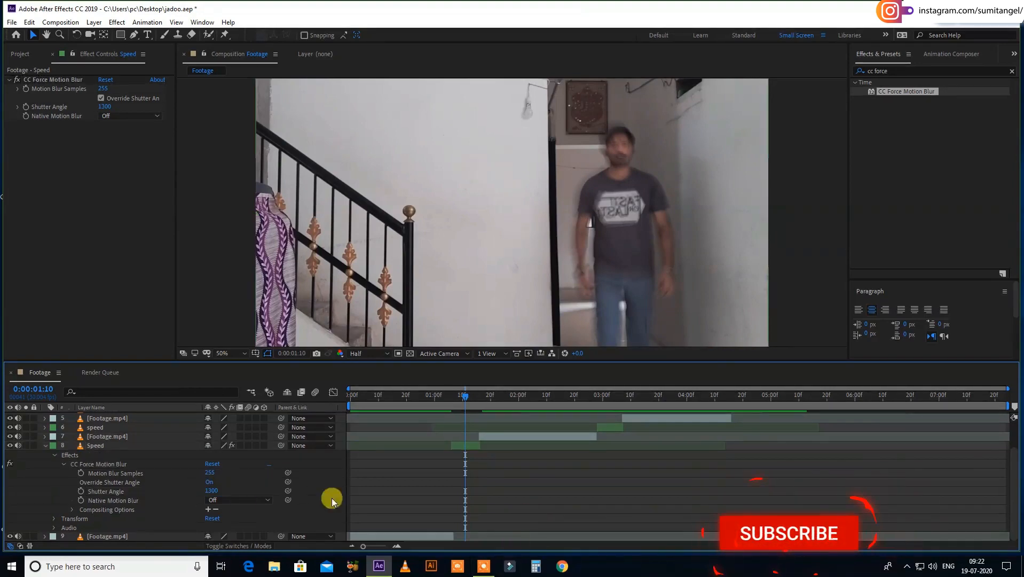
- Copy the CC Force Motion Blur effect from layer 8 onto the other three speed layers (2, 4 and 6)
left_click(59, 145)
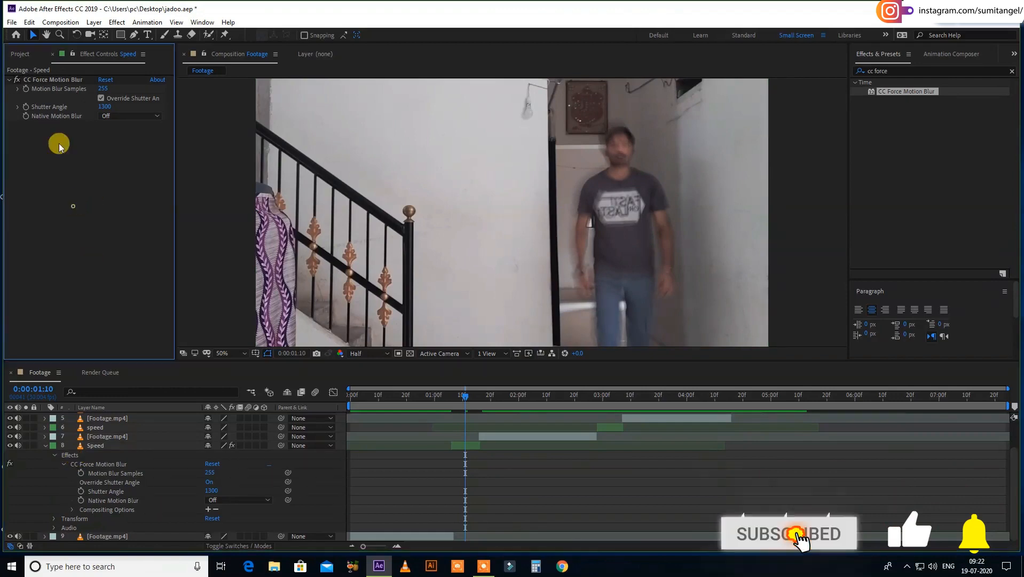
left_click(60, 81)
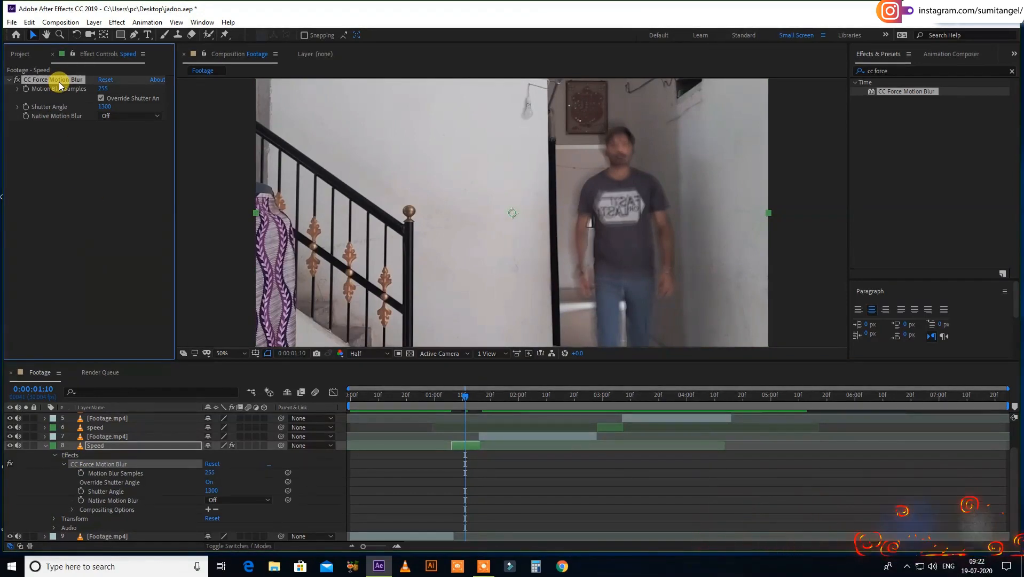
left_click(49, 202)
left_click(64, 80)
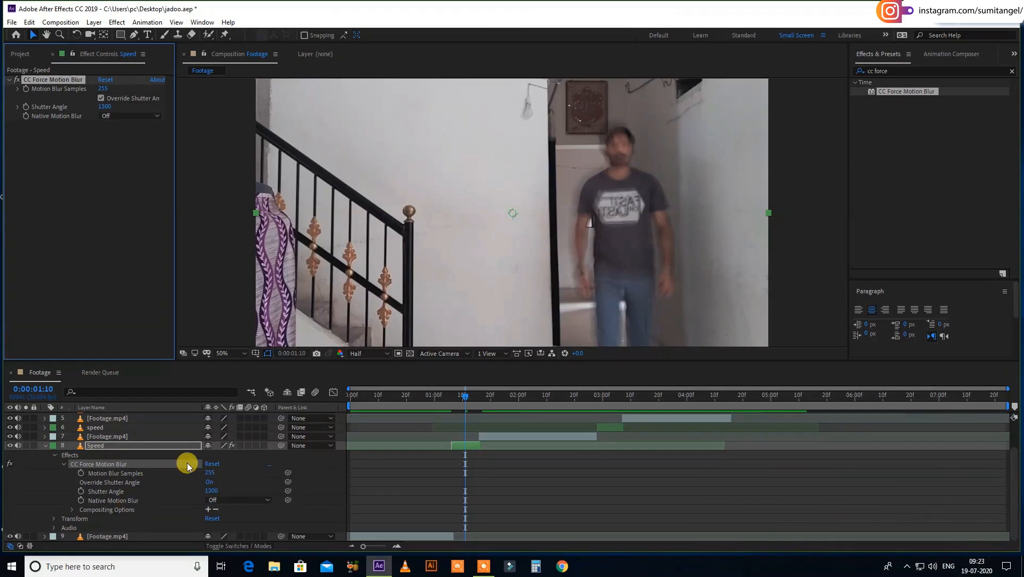
left_click(50, 213)
left_click(61, 81)
left_click(44, 445)
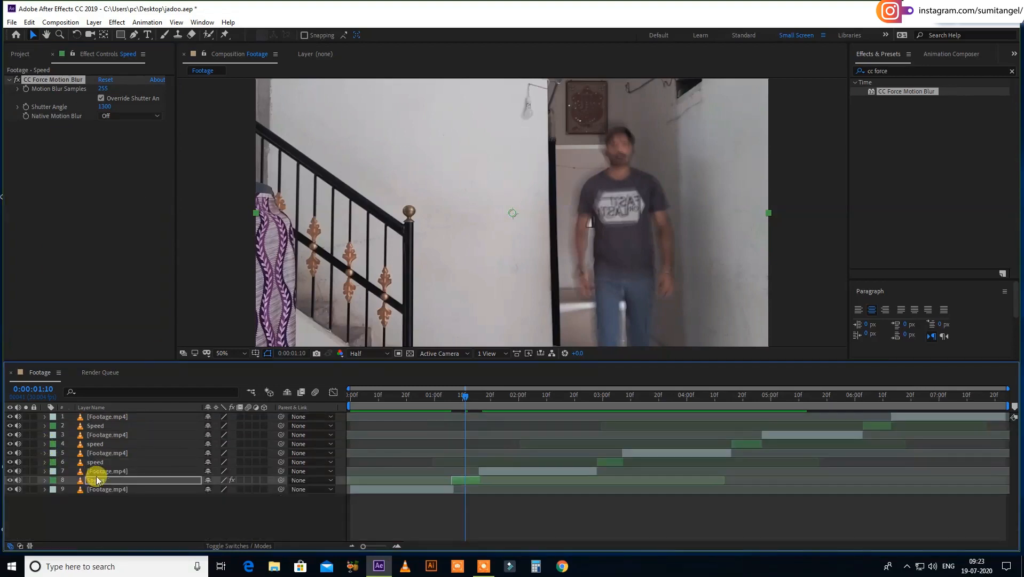
left_click(116, 462)
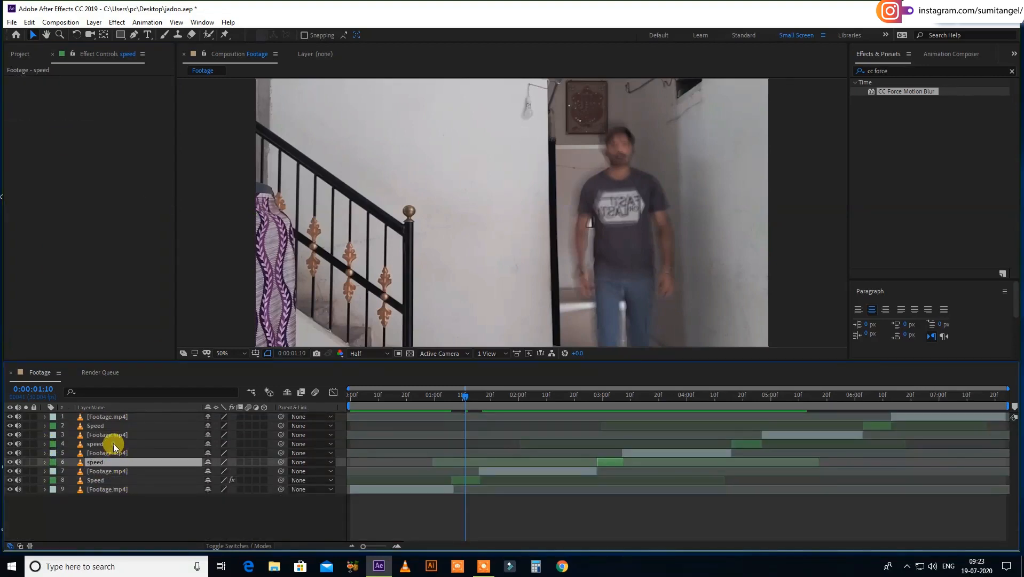
left_click(113, 444, "ctrl")
left_click(115, 425, "ctrl")
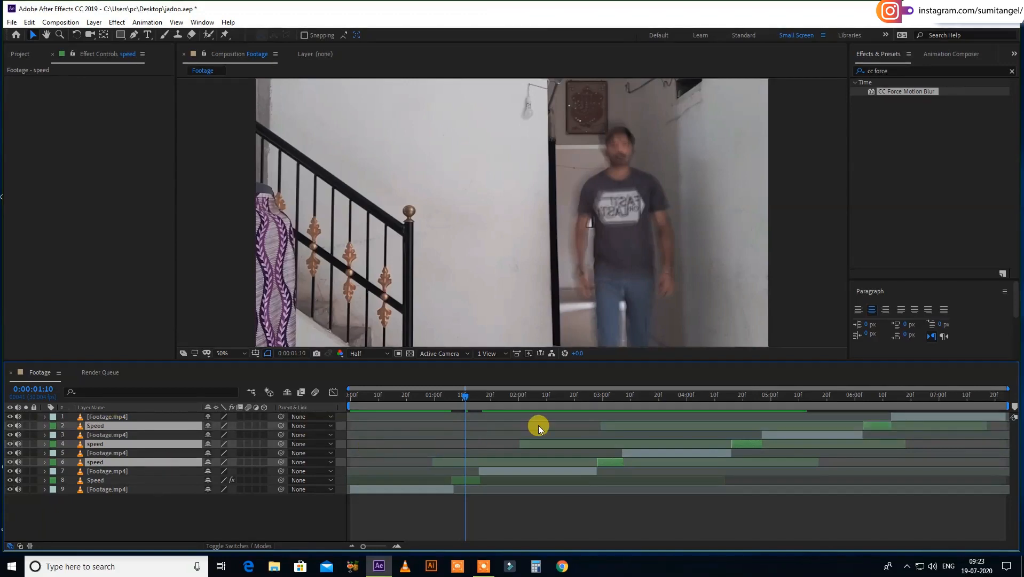
key("ctrl+v")
- Check the blur on a frame of the layer 6 speed segment and play the composition from its start
left_click(607, 396)
left_click_drag(608, 397, 612, 397)
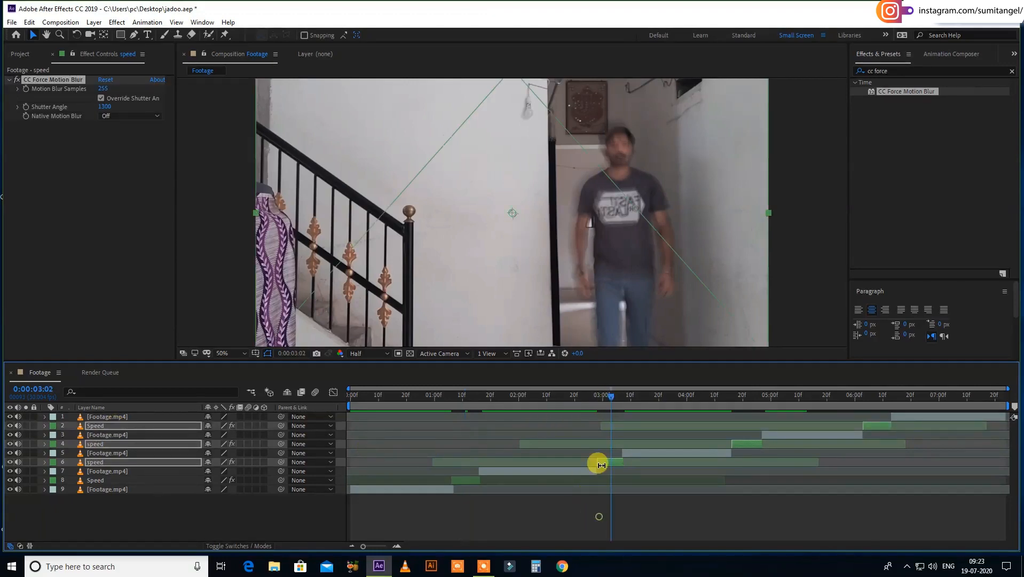
left_click(609, 479)
left_click(609, 462)
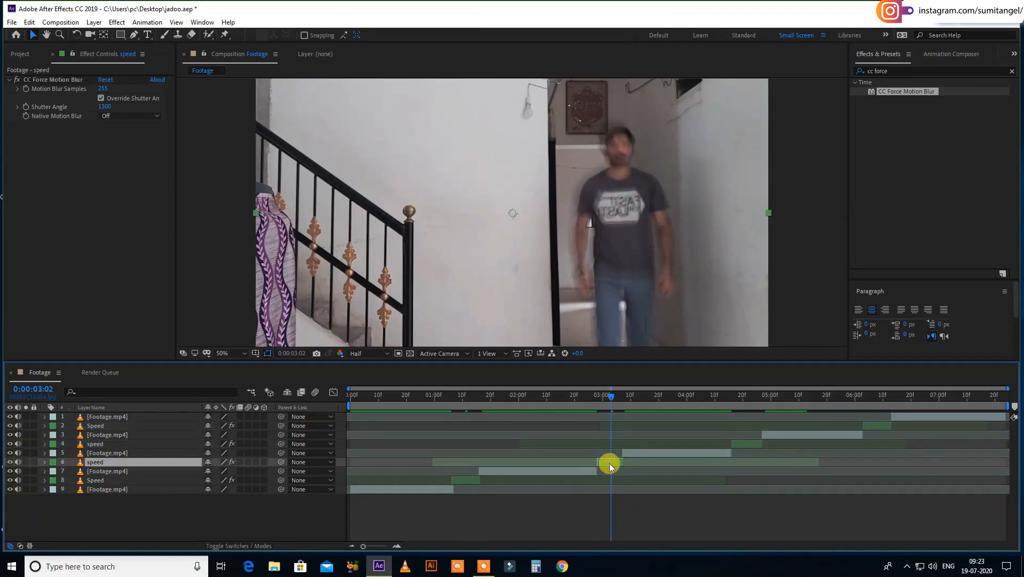
left_click(744, 443)
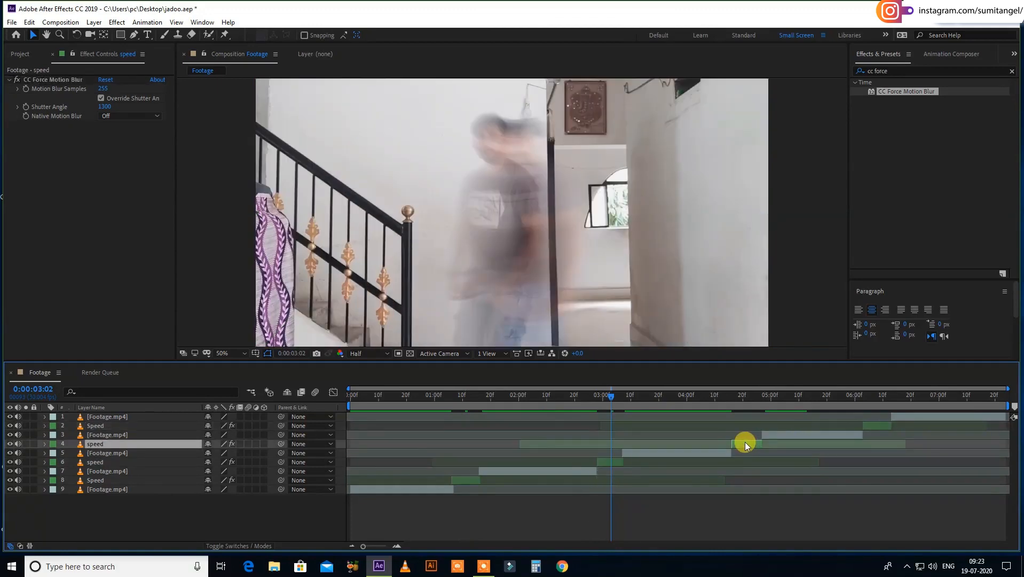
left_click_drag(588, 398, 289, 407)
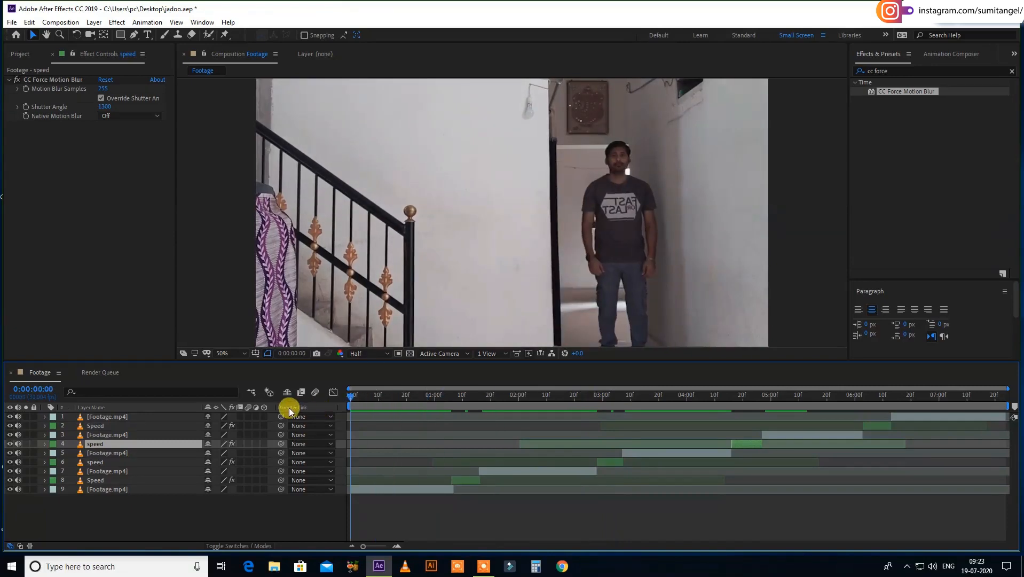
key("space")
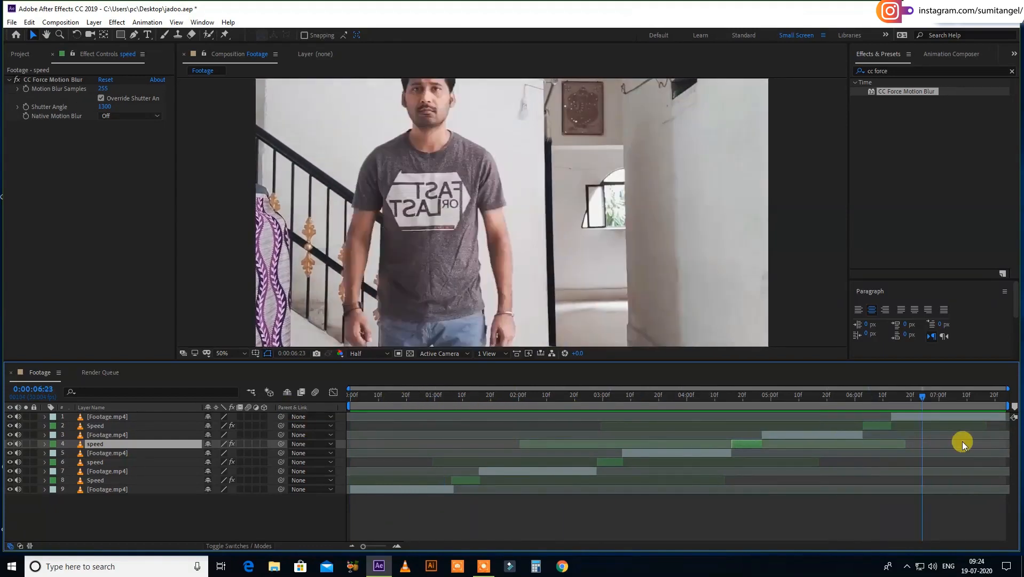
key("space")
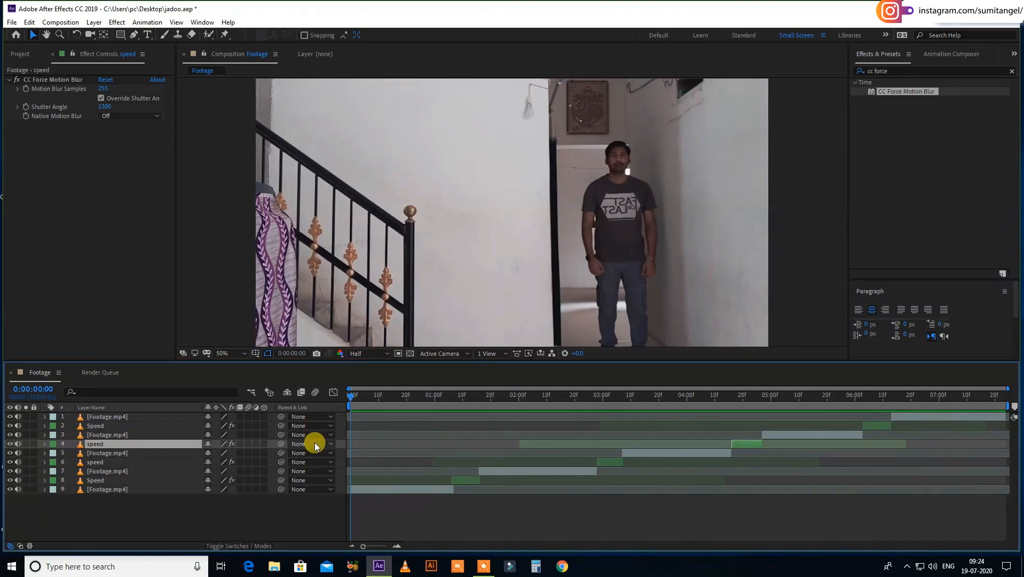
key("space")
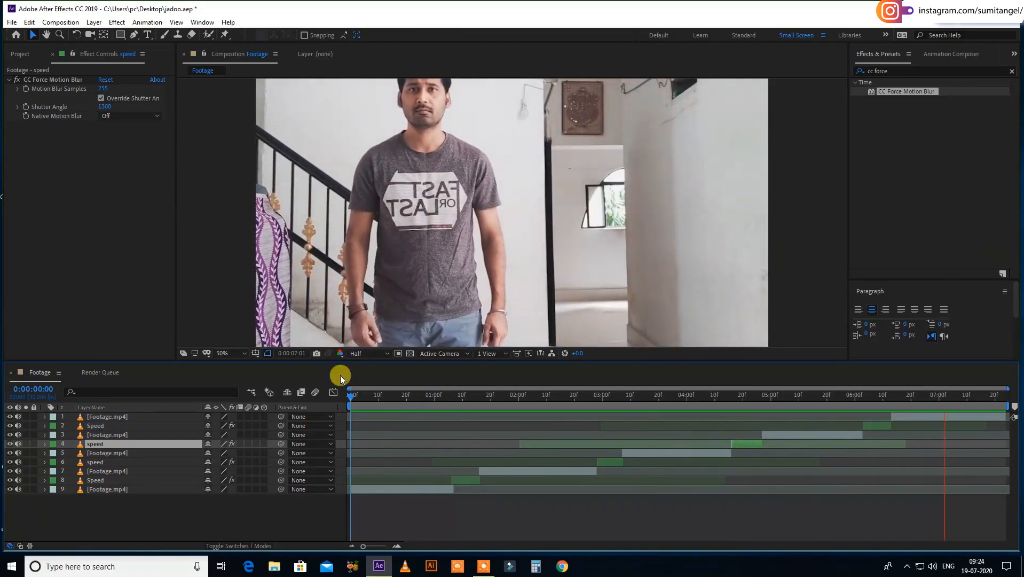
- Import the audio files Blank_Holes_Sting and Swoosh from the speed_effect folder into the project
left_click(16, 53)
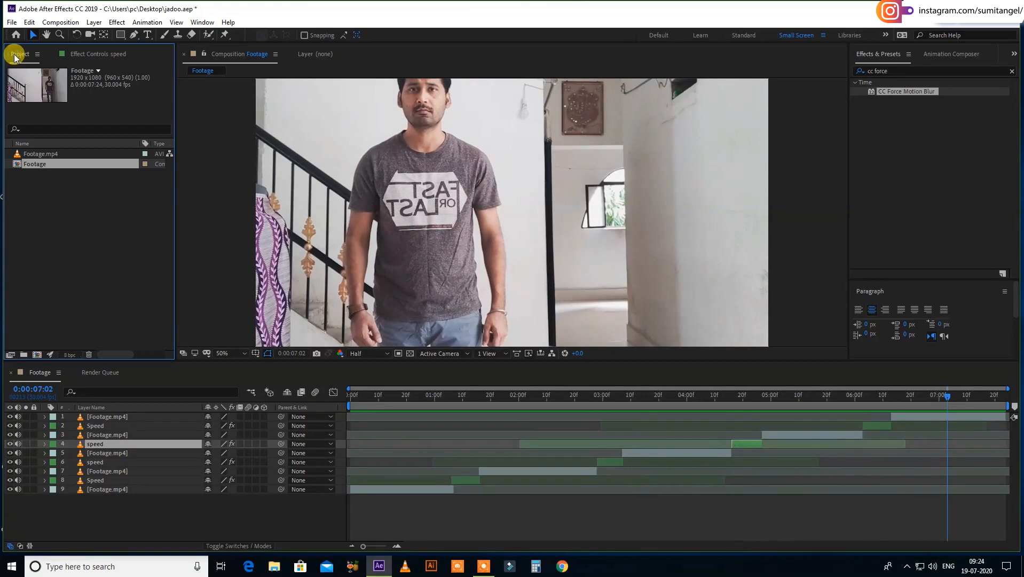
double_click(73, 229)
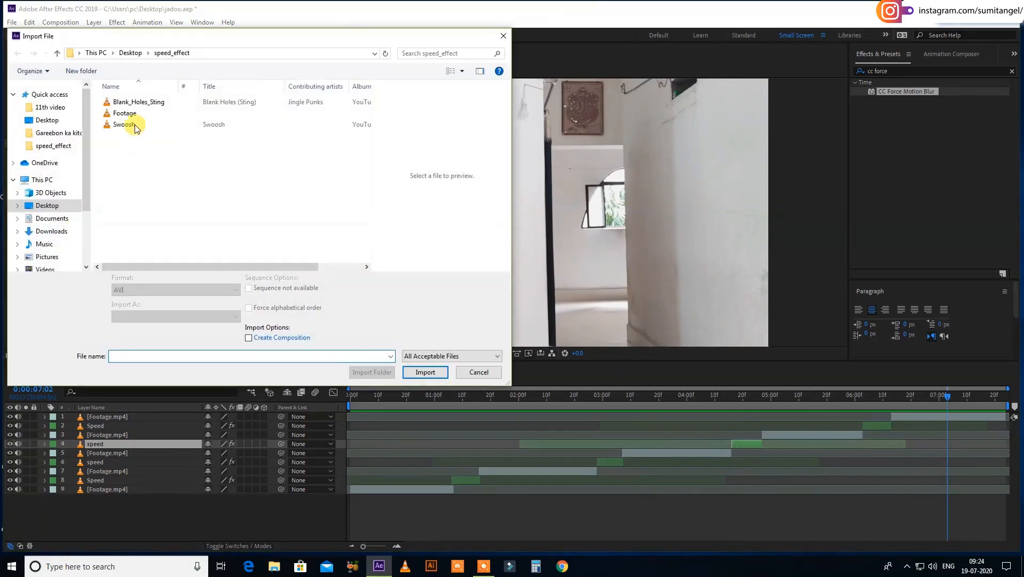
left_click(136, 102)
left_click(128, 124, "ctrl")
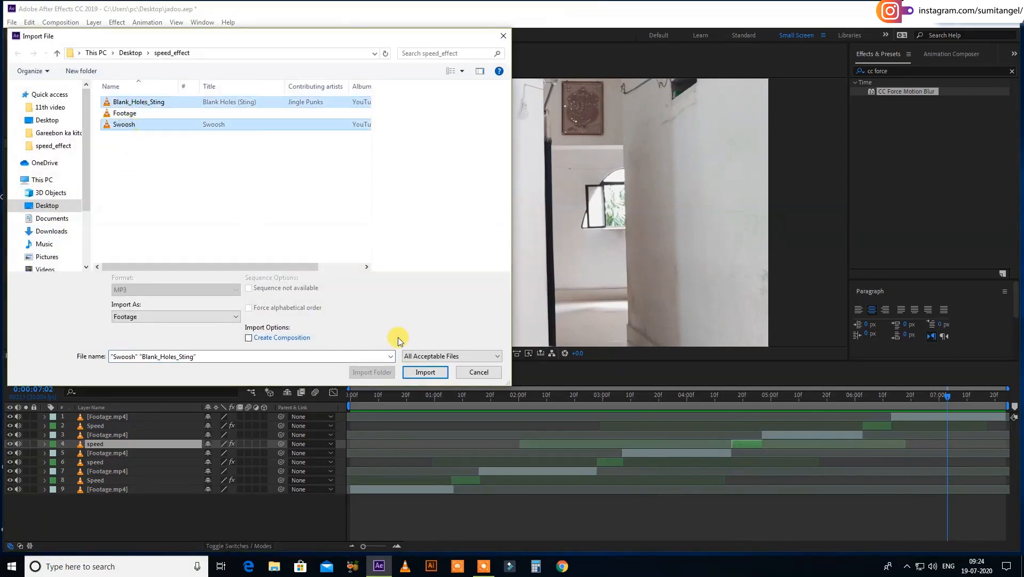
left_click(423, 371)
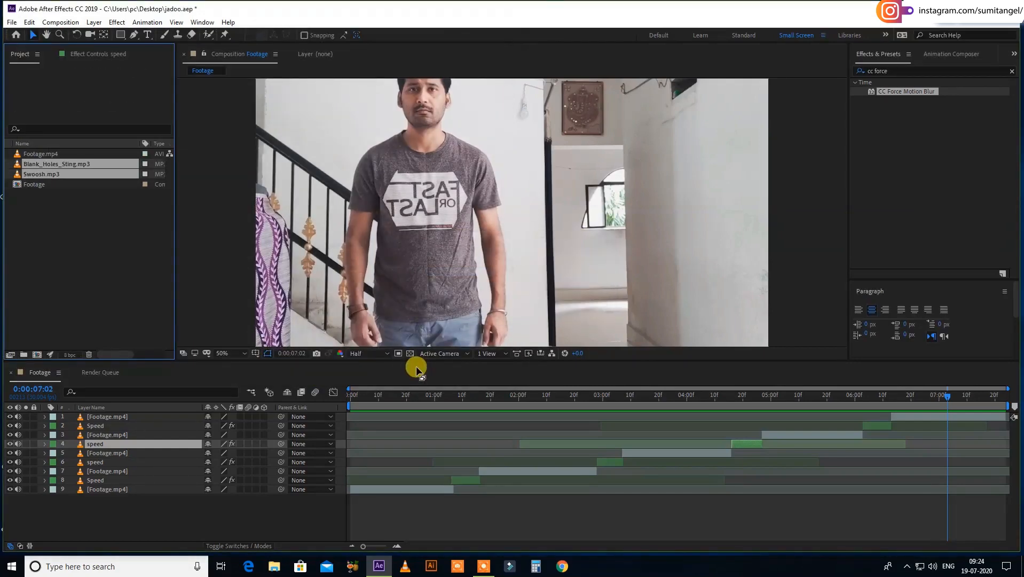
- Mute the audio of all nine footage and speed layers in the composition
left_click(42, 193)
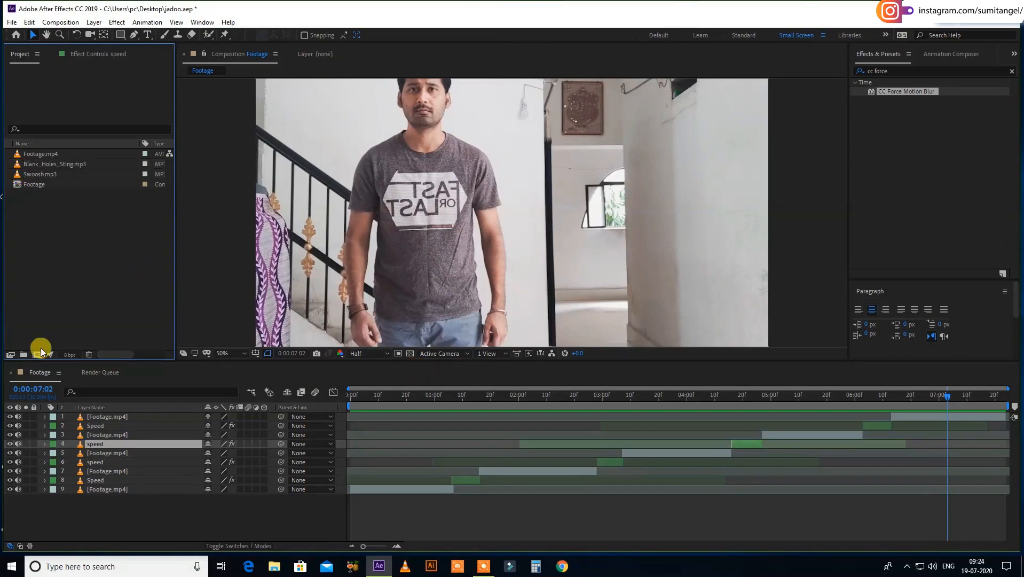
left_click_drag(19, 436, 16, 488)
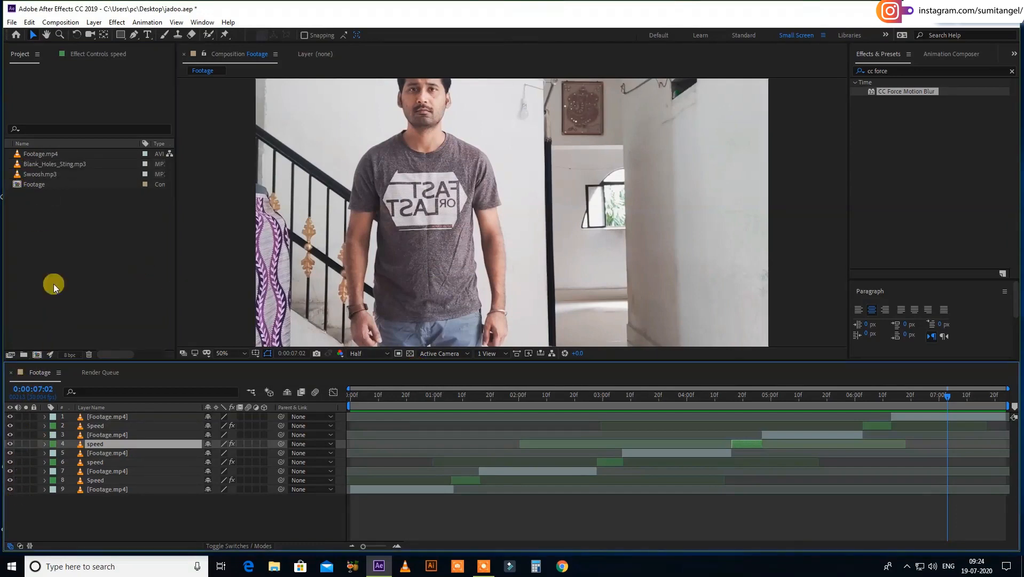
- Add Swoosh.mp3 below layer 9, show its waveform, and start it at about 0:00:01:00, just before the first speed segment
left_click(47, 175)
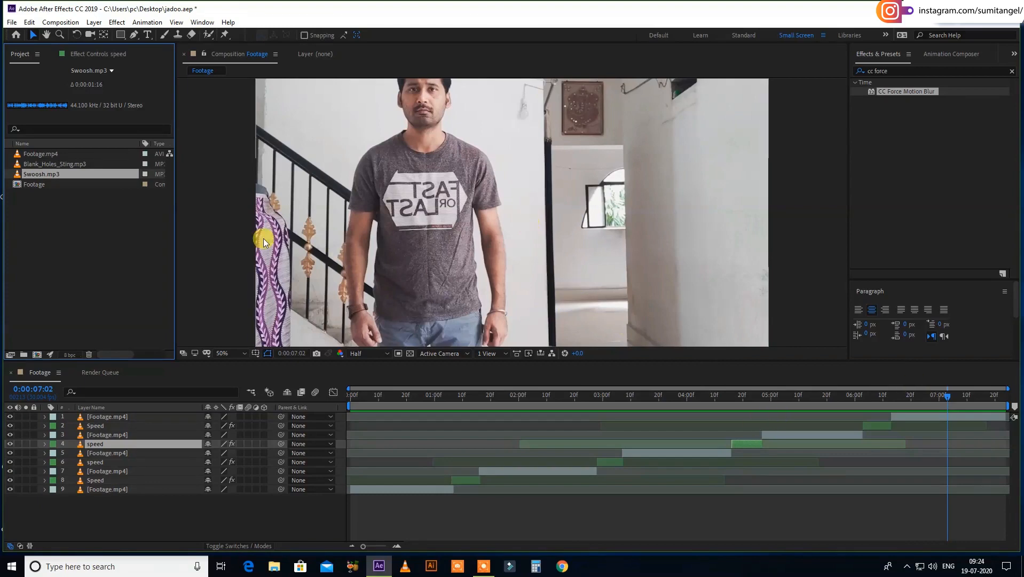
left_click_drag(32, 173, 377, 505)
key("l")
key("l")
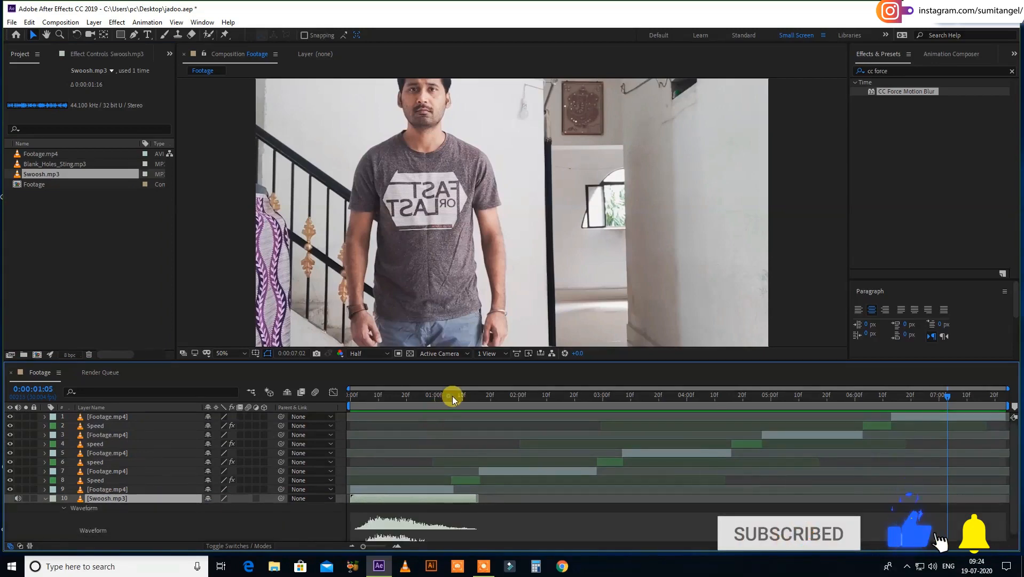
left_click(449, 396)
mouse_move(451, 396)
left_mouse_down()
mouse_move(468, 399)
mouse_move(454, 402)
left_mouse_up()
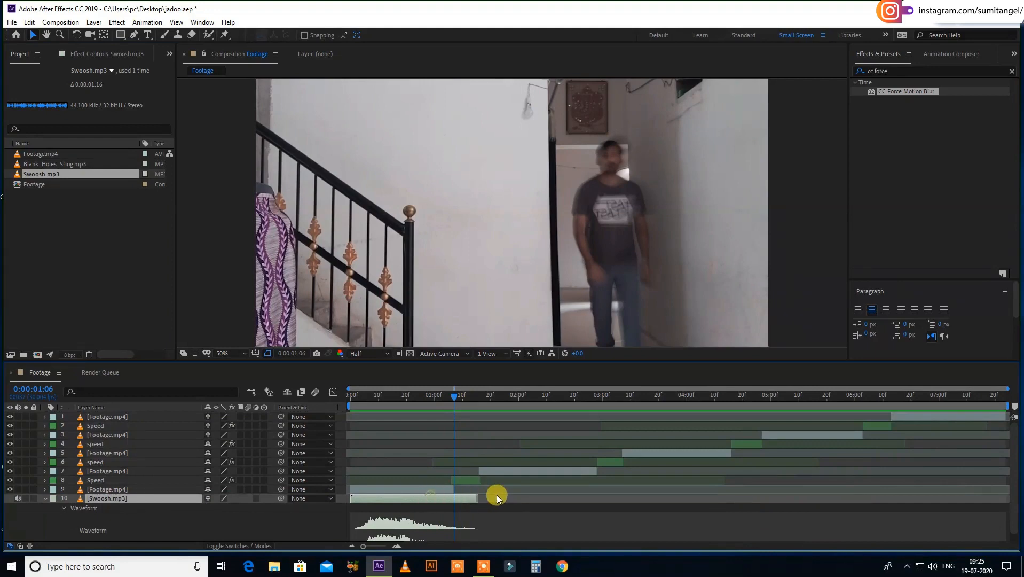
left_click_drag(489, 495, 515, 494)
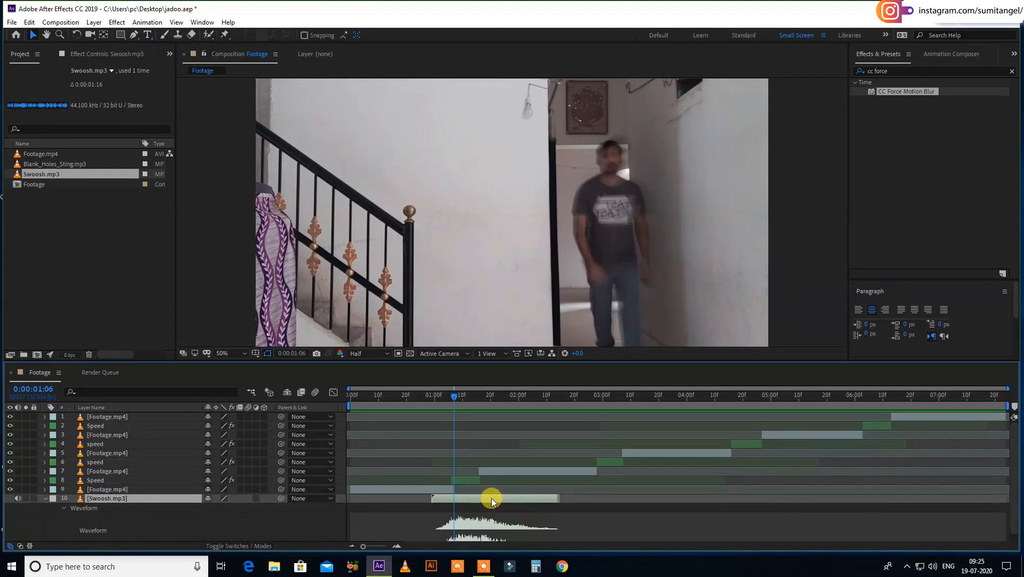
- Duplicate the Swoosh.mp3 layer three times, one for each remaining speed segment, starting the last two copies at 0:00:04:14 and 0:00:05:29
key("ctrl+d")
left_click_drag(485, 498, 631, 496)
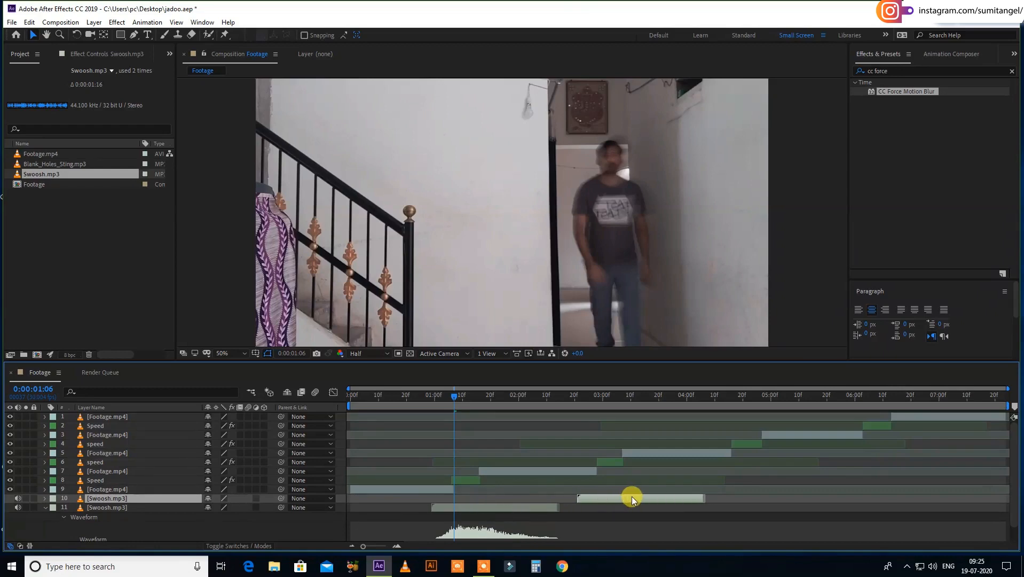
left_click(729, 396)
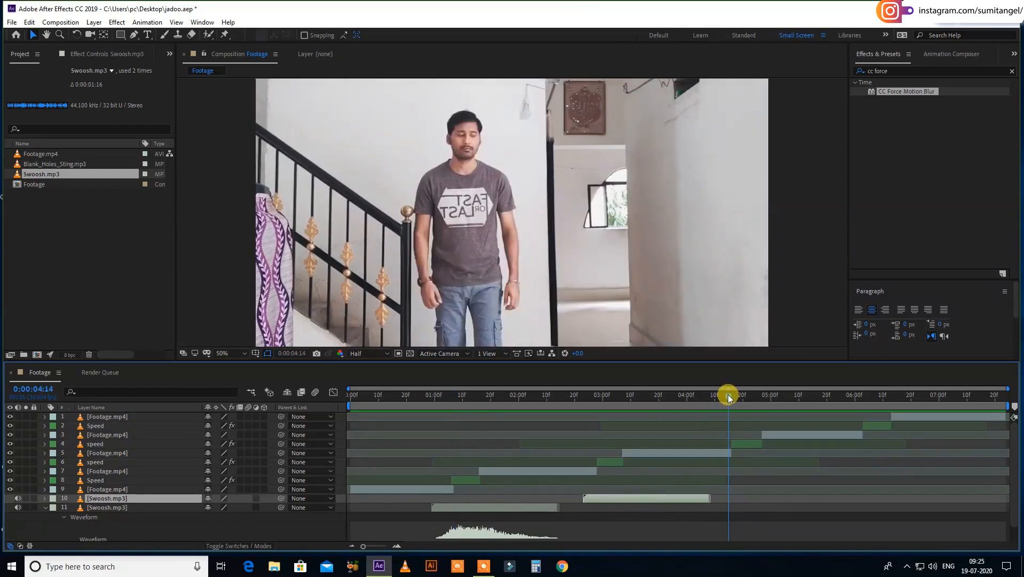
left_click(676, 499)
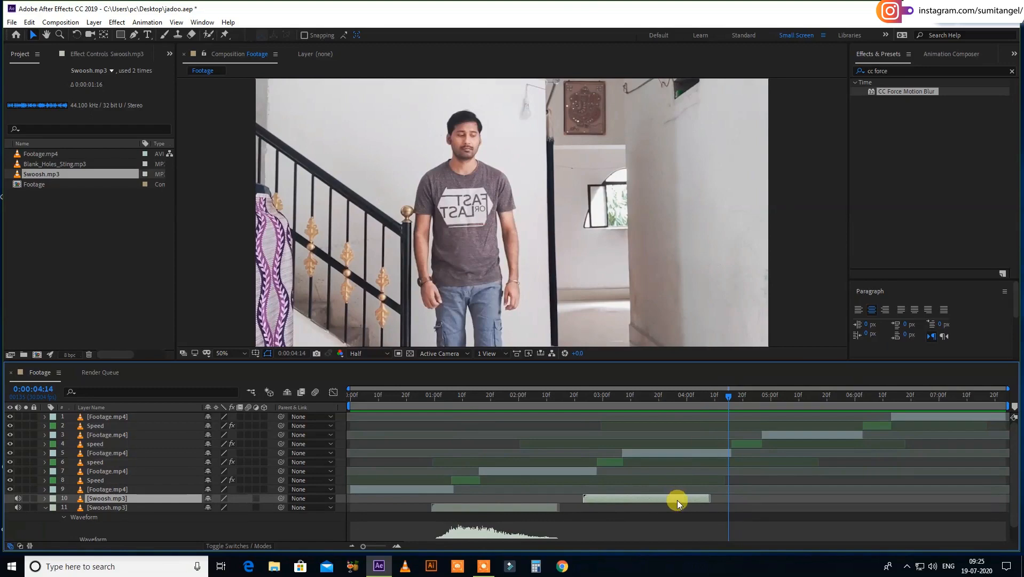
key("ctrl+d")
key("bracketleft")
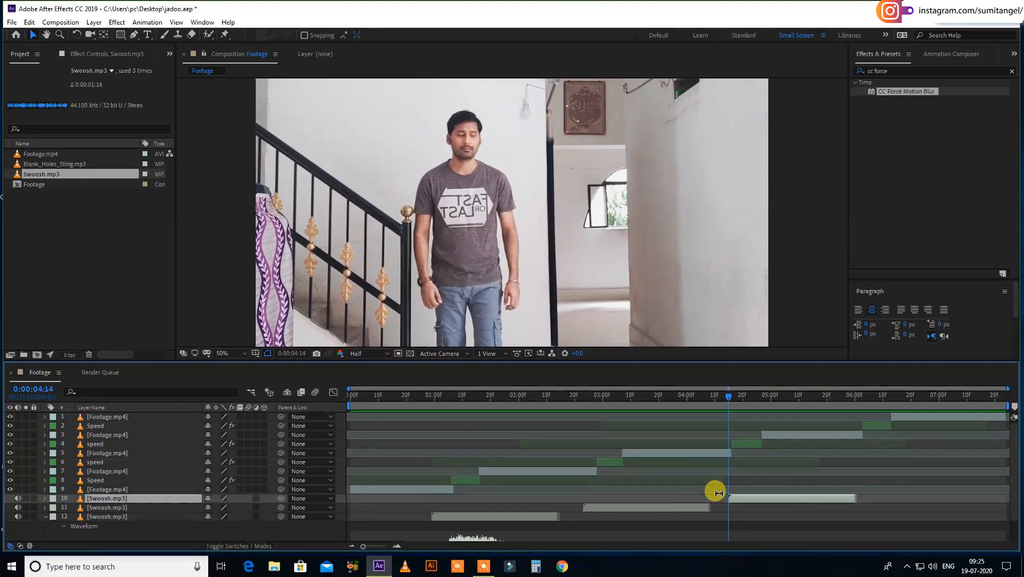
left_click(854, 396)
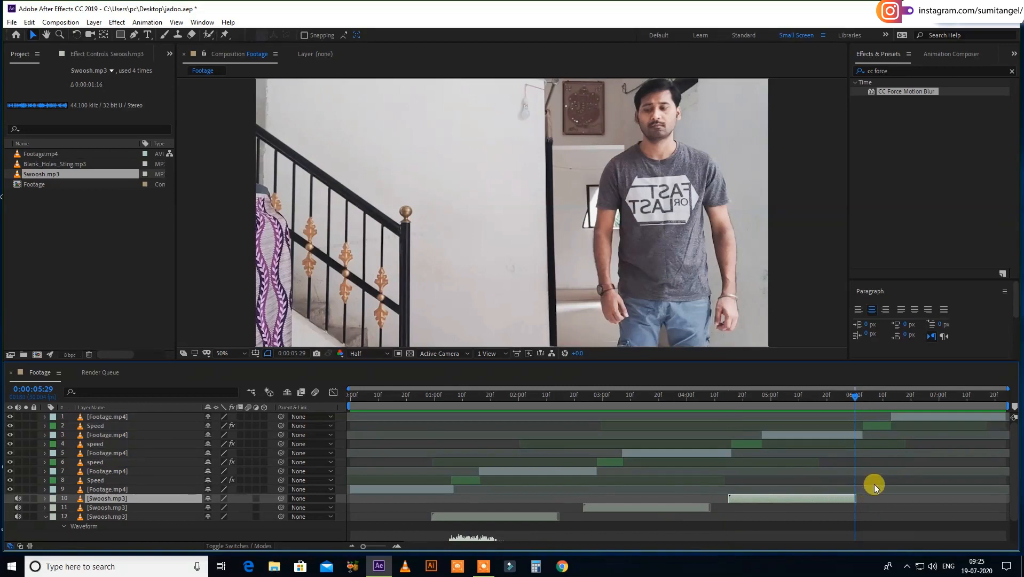
key("ctrl+d")
key("bracketleft")
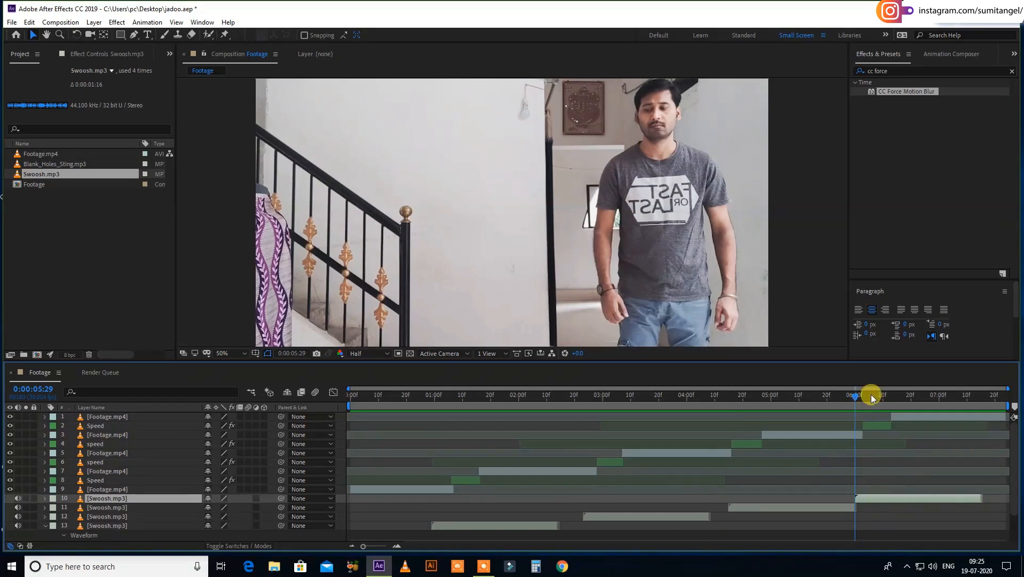
- Add Blank_Holes_Sting.mp3 among the Swoosh audio layers, starting at 0:00:00:00
left_click_drag(871, 394, 299, 423)
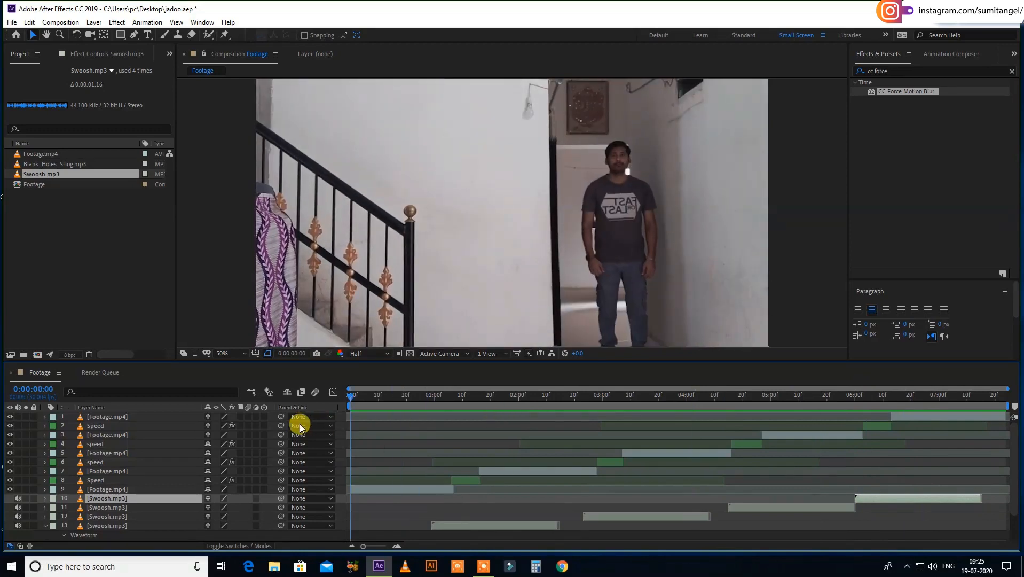
left_click(40, 164)
left_click_drag(41, 163, 137, 524)
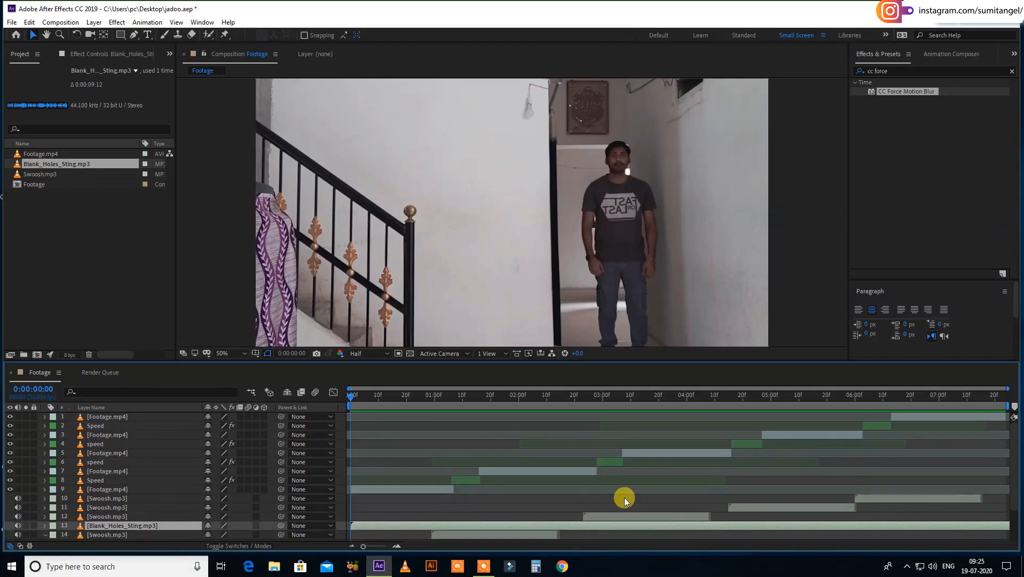
- Show the waveform of the Blank_Holes_Sting.mp3 layer and set its Audio Levels to -11 dB
key("l")
key("l")
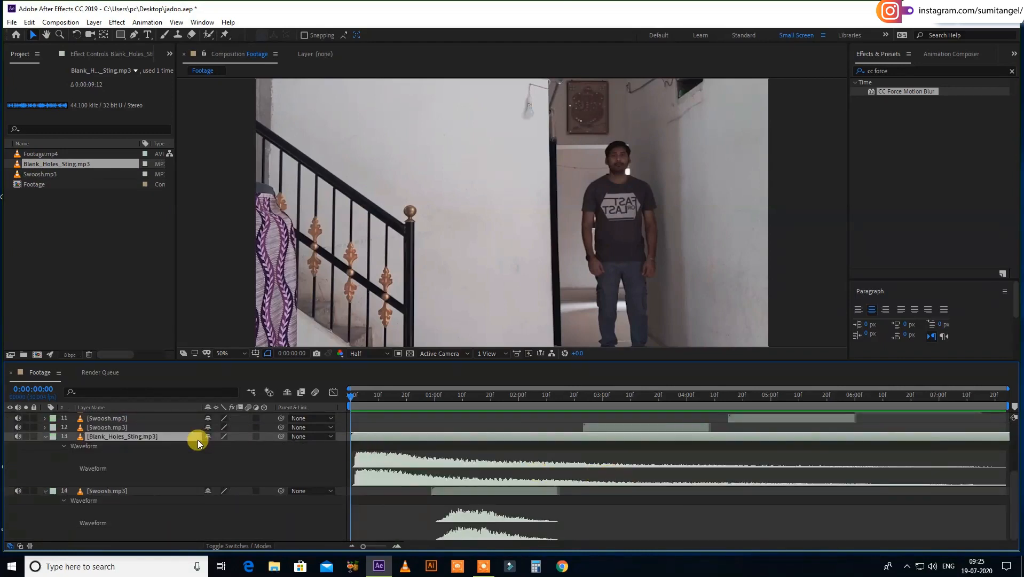
key("shift+l")
left_click_drag(212, 444, 206, 444)
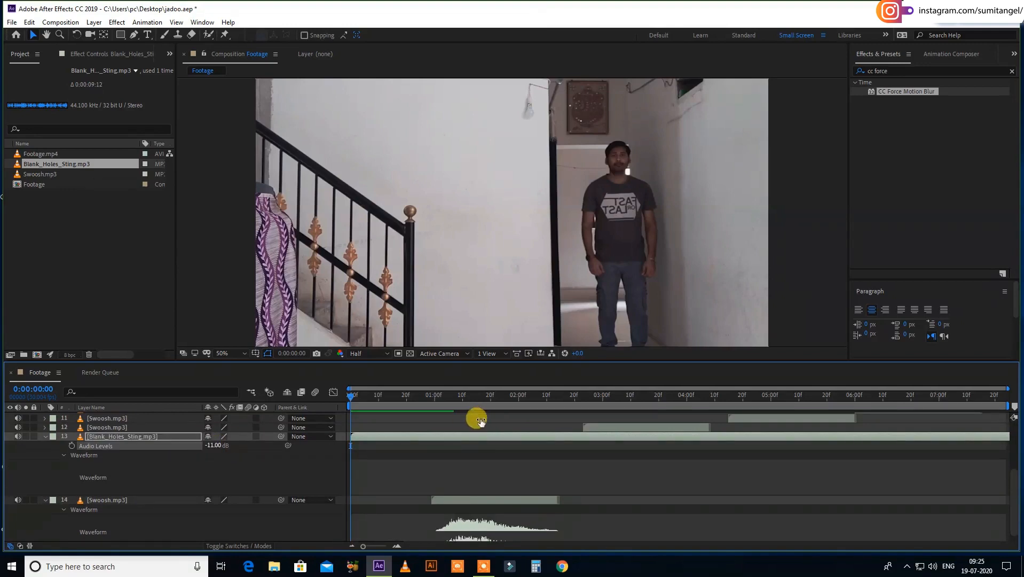
- Set the Audio Levels of all four Swoosh.mp3 layers together to -5 dB
left_click(152, 502)
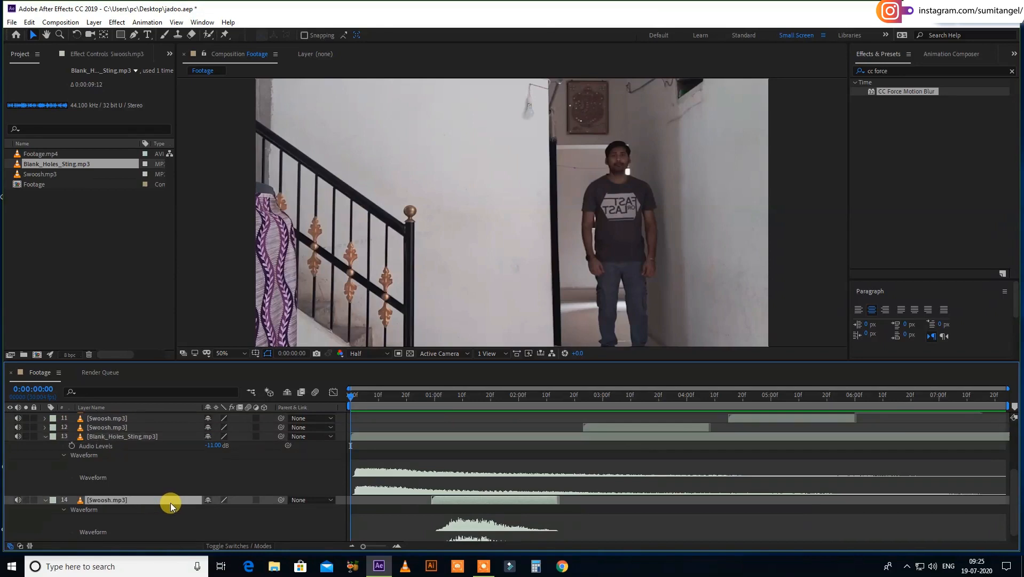
left_click(143, 426, "ctrl")
left_click(143, 418, "ctrl")
scroll(153, 443, "up", 3)
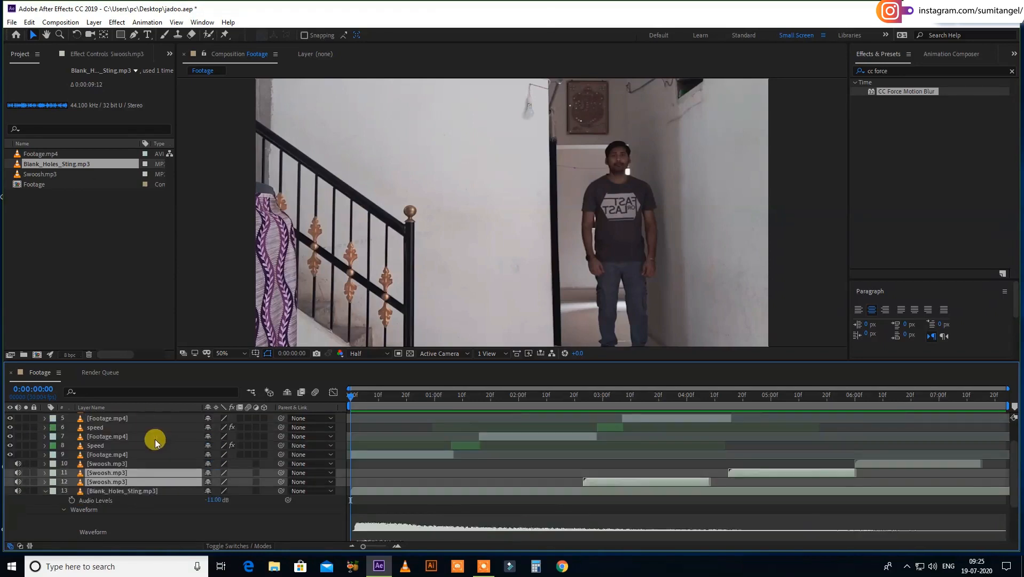
left_click(146, 491, "ctrl")
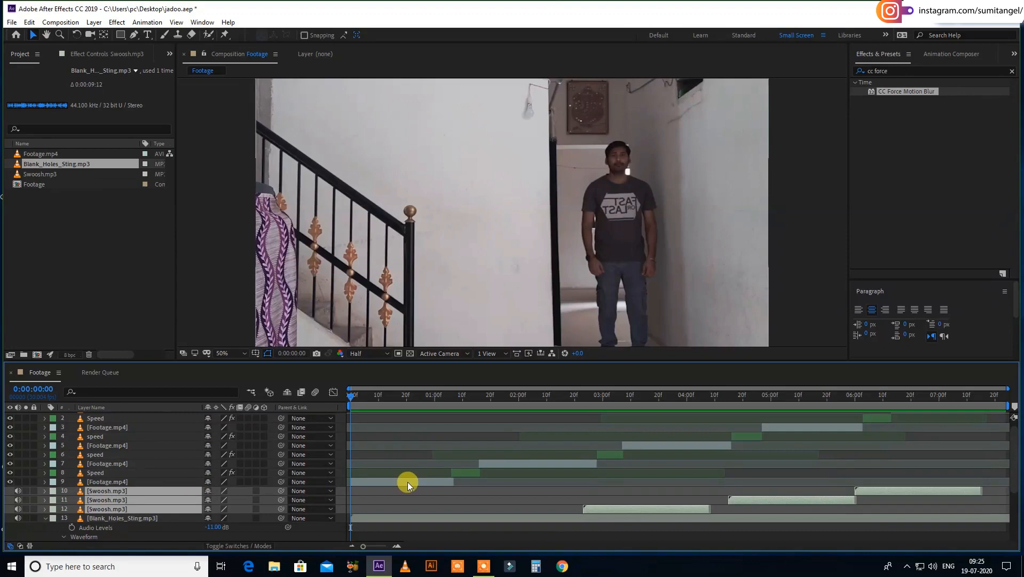
key("l")
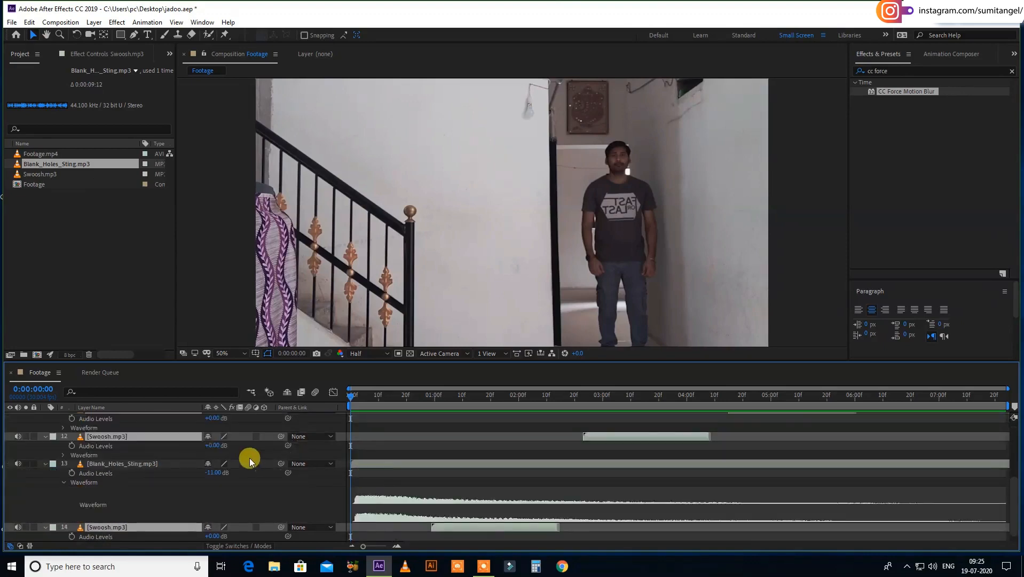
scroll(233, 448, "down", 1)
left_click(212, 437)
type("-5")
key("Return")
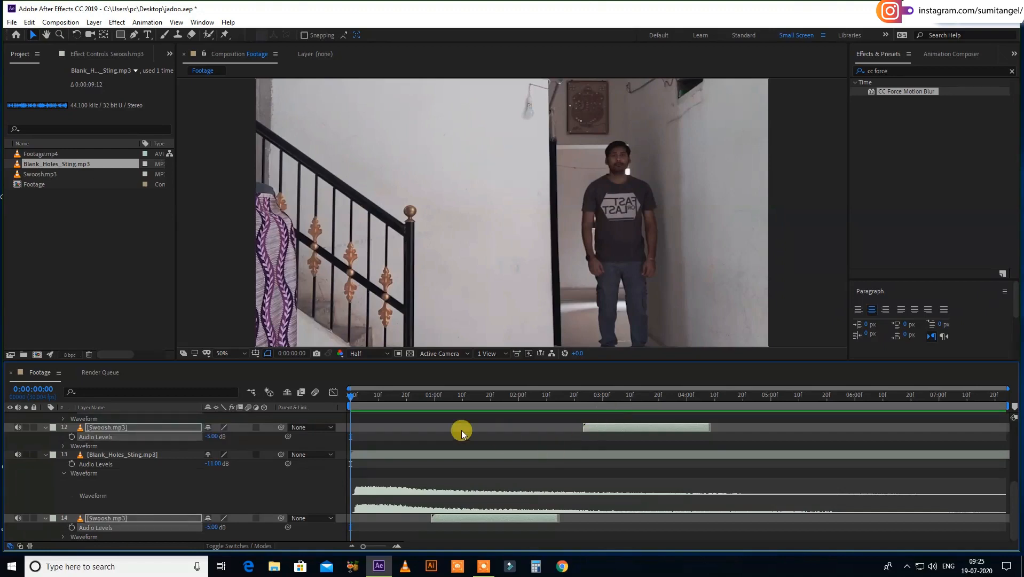
scroll(381, 440, "up", 5)
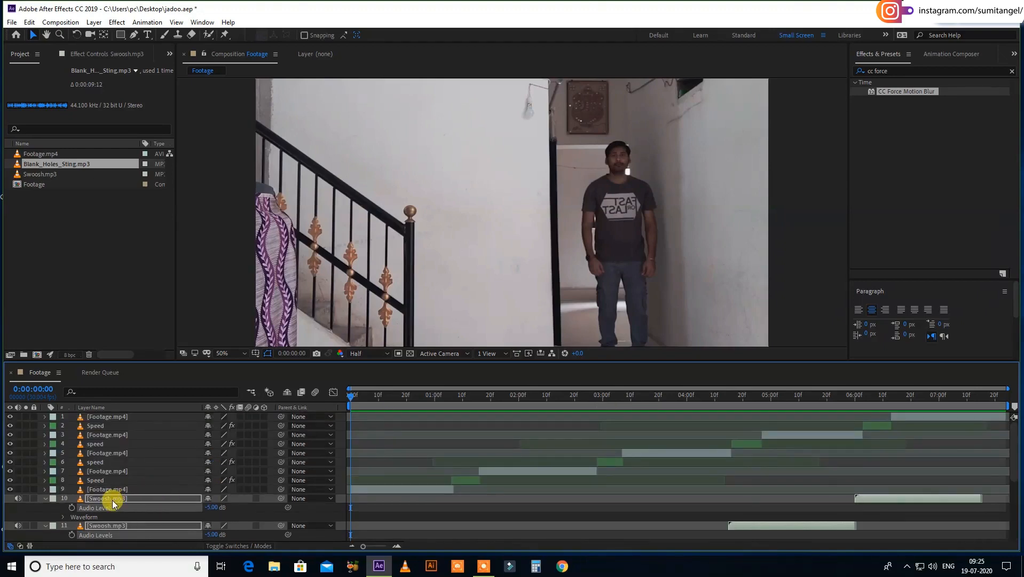
- Collapse the properties of all five audio layers and preview the composition from 0:00:00:00
scroll(111, 501, "down", 5)
left_click(123, 492)
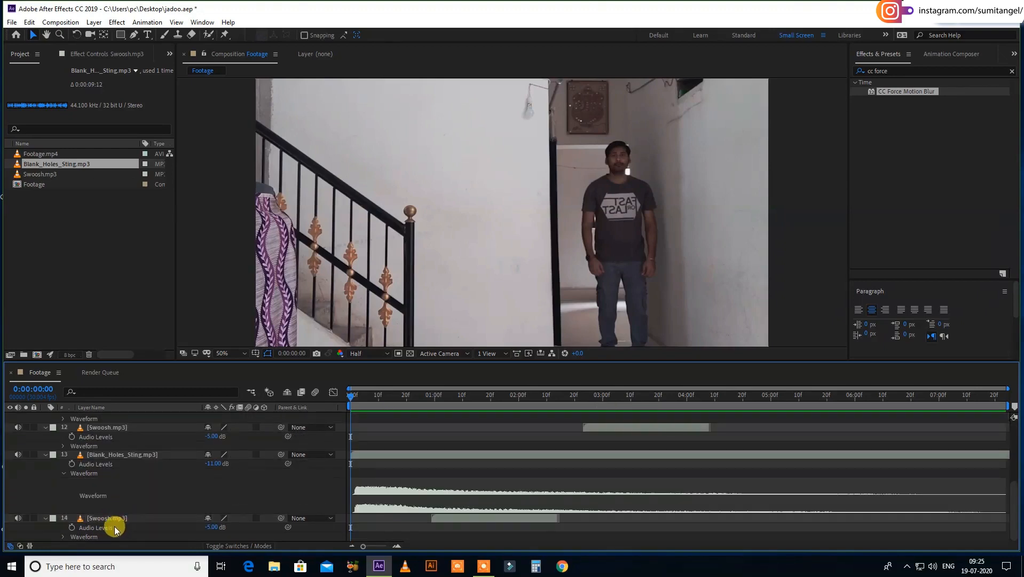
scroll(122, 491, "up", 3)
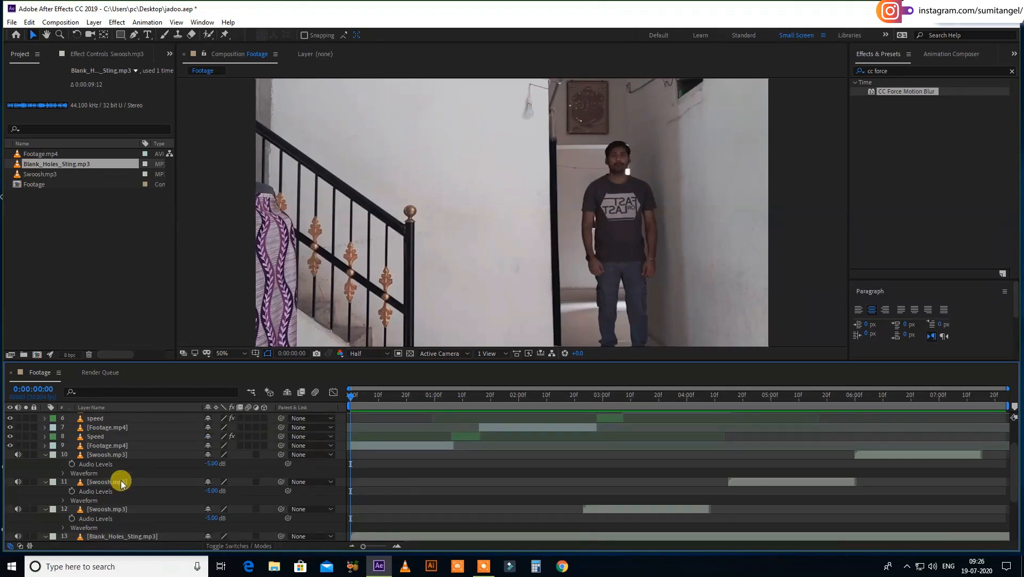
left_click(122, 484)
scroll(120, 470, "up", 3)
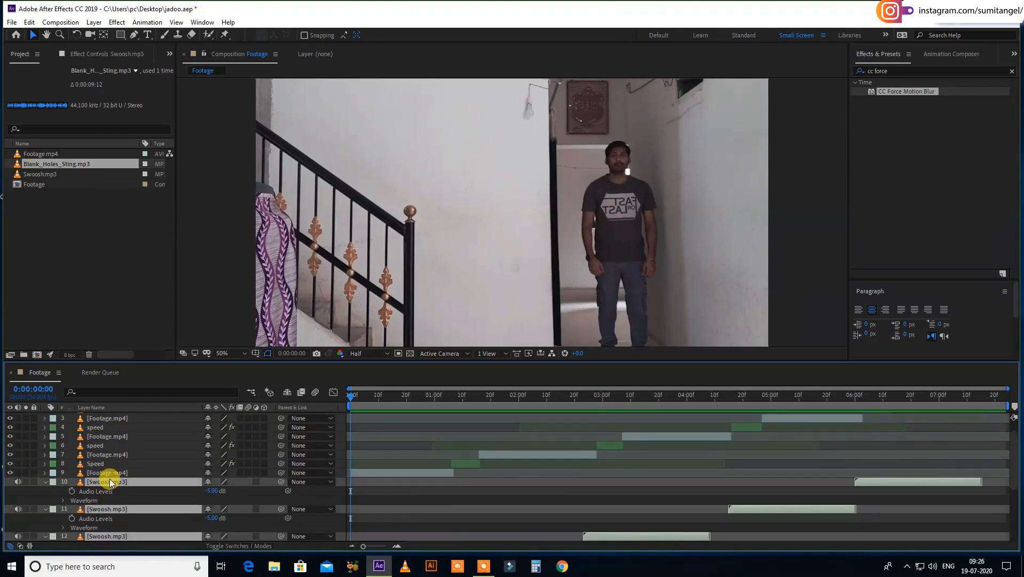
key("l")
left_click_drag(386, 396, 298, 401)
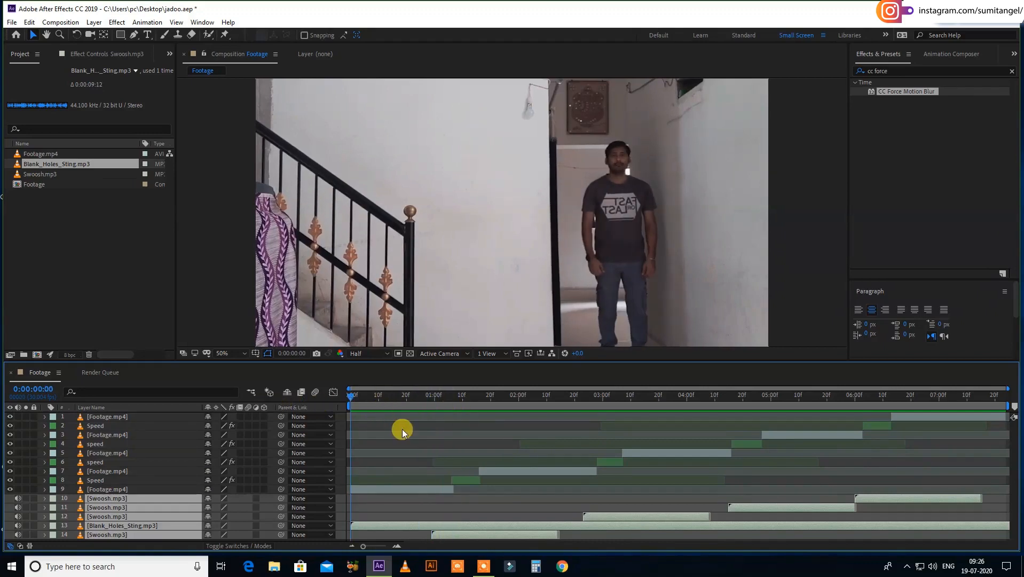
key("space")
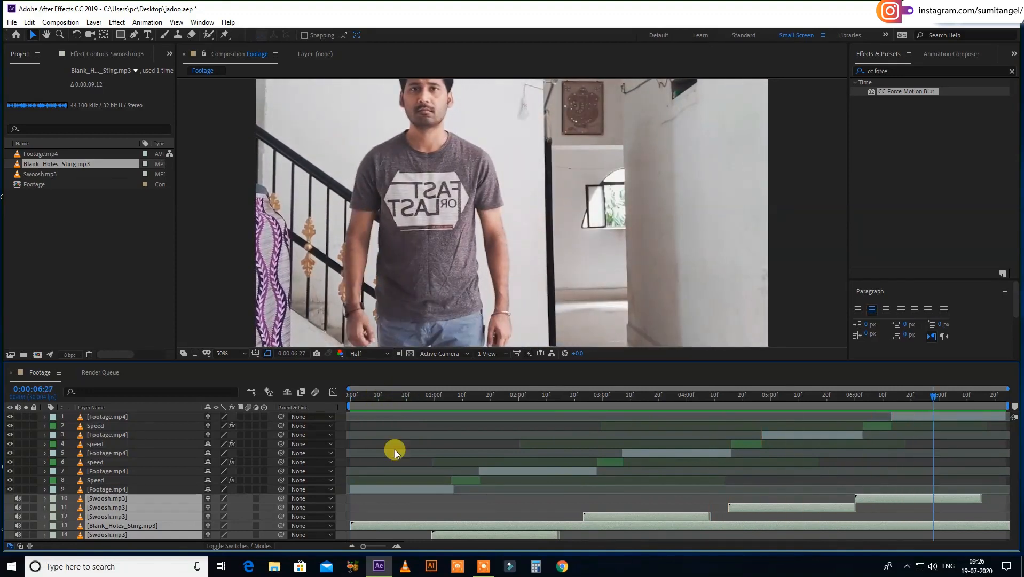
- Show the waveform of Blank_Holes_Sting.mp3 and shift the layer slightly earlier so its sound begins at 0:00:00:00
left_click(399, 517)
left_click(402, 524)
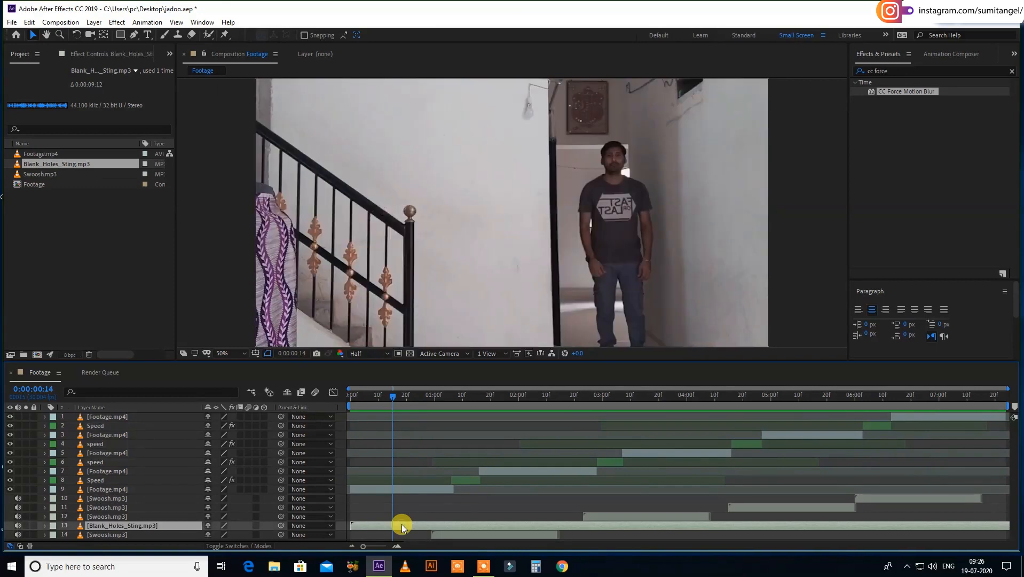
key("l")
key("l")
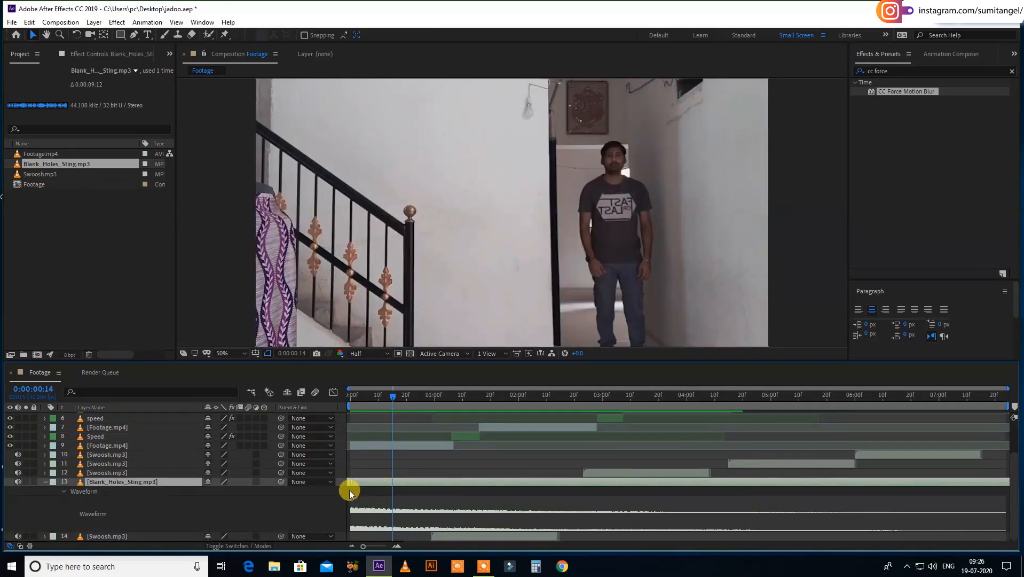
- Preview the composition with sound from 0:00:00:00 and collapse the Blank_Holes_Sting.mp3 waveform
left_click_drag(371, 396, 325, 398)
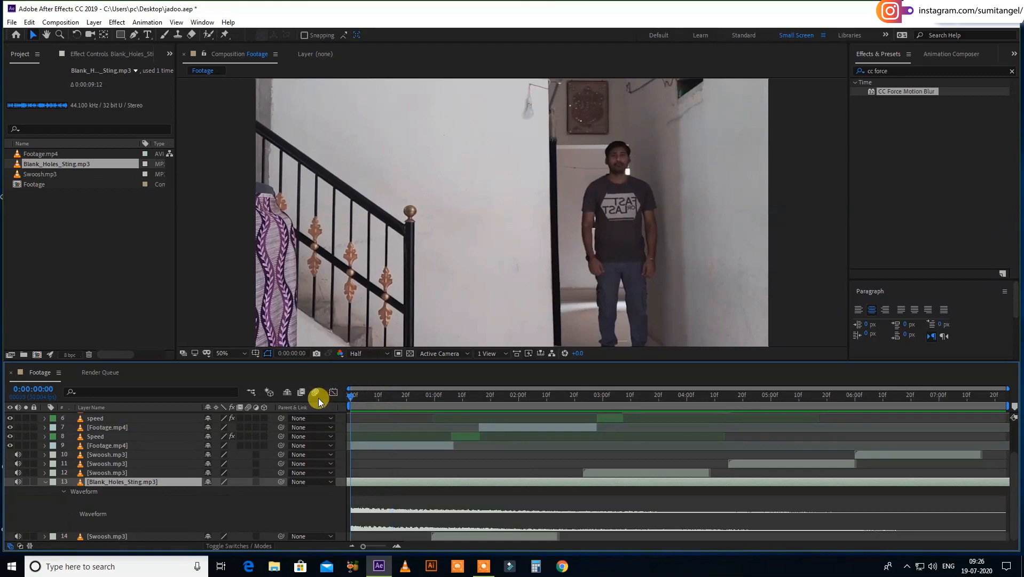
key("space")
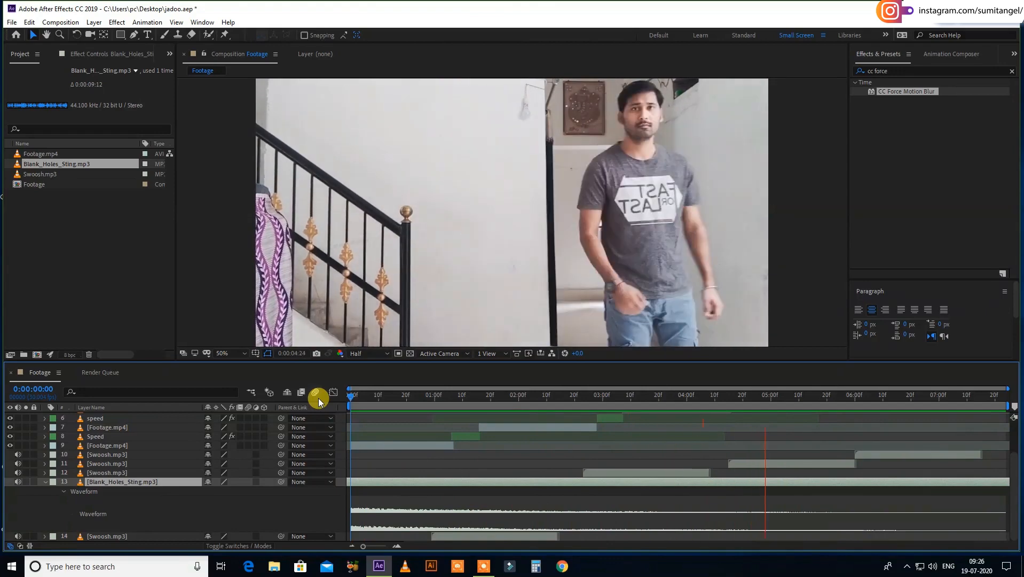
key("space")
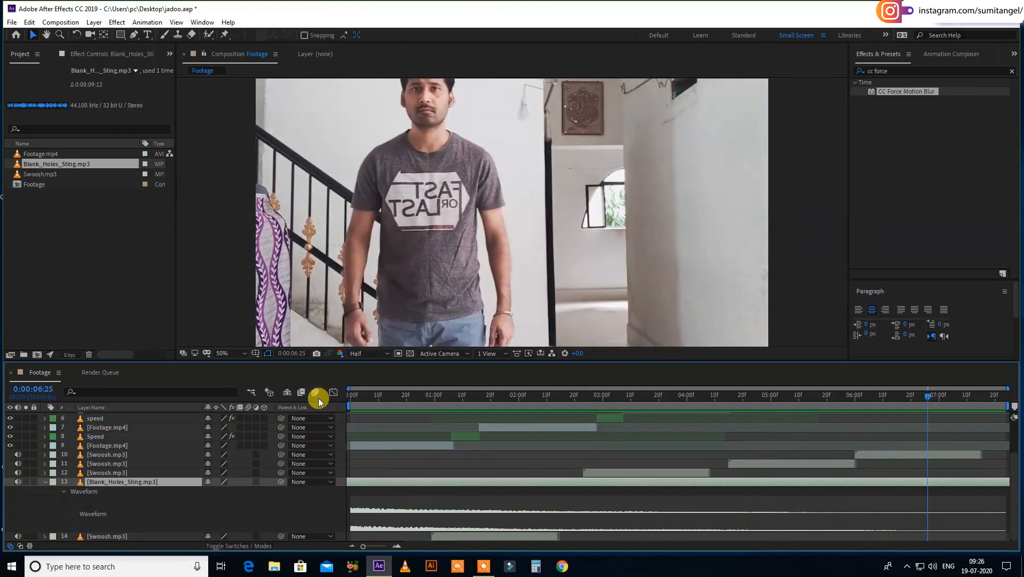
left_click_drag(817, 400, 754, 412)
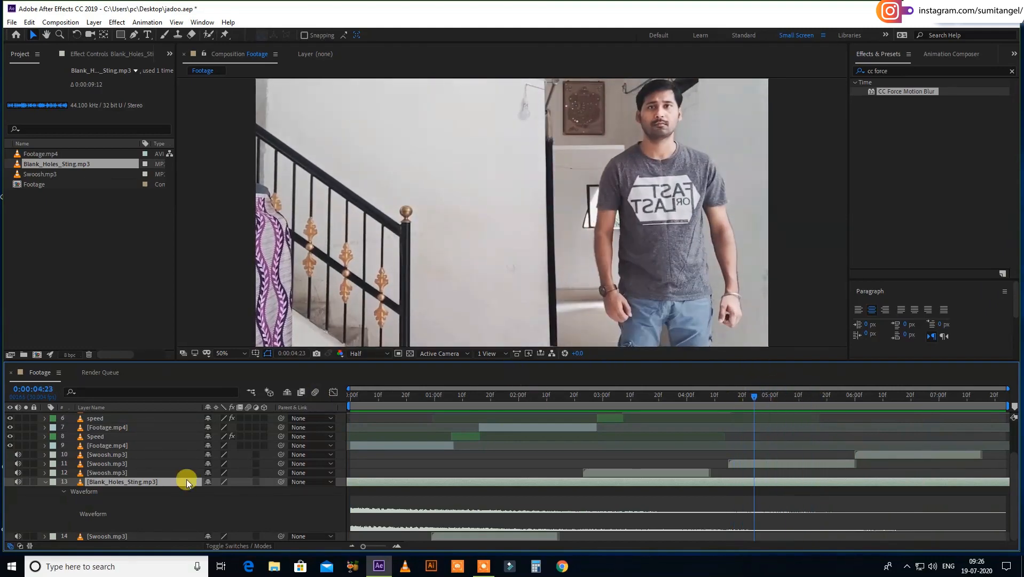
left_click(45, 482)
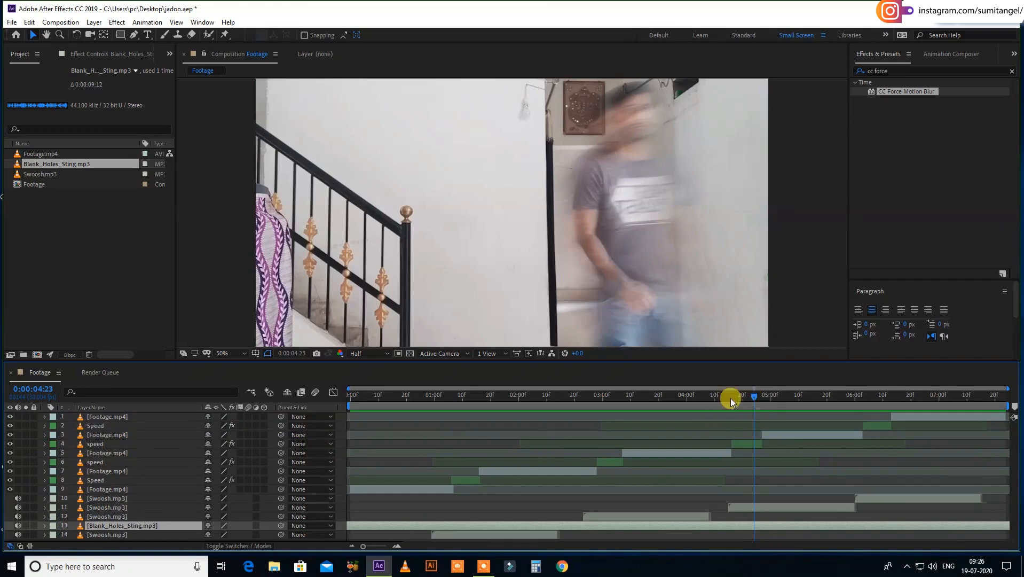
- Scrub through the speed segments near 0:00:03:00 and 0:00:04:22 to review the motion blur against the Swoosh layers, ending at 0:00:00:29
left_click(602, 516)
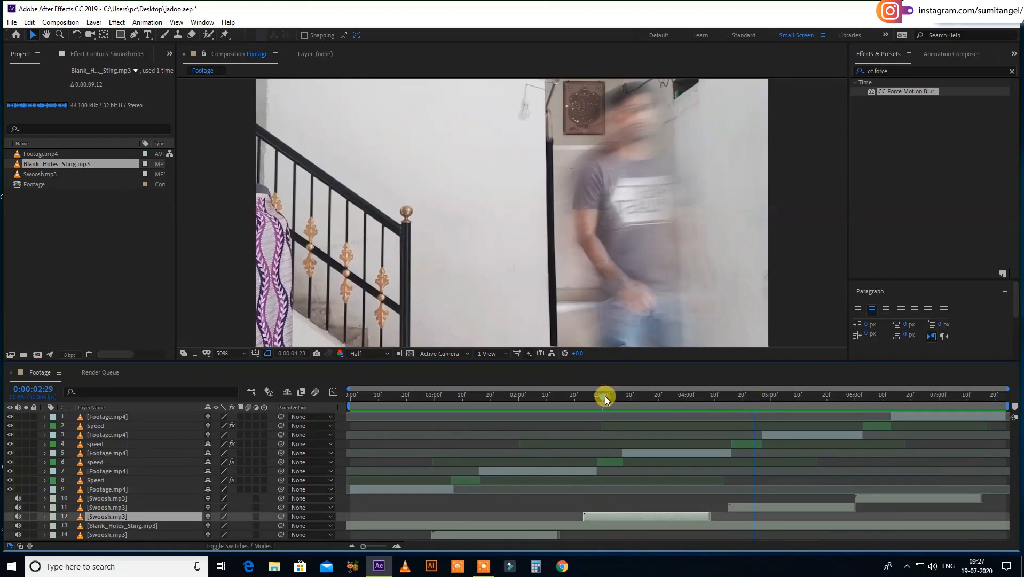
mouse_move(605, 396)
left_mouse_down()
mouse_move(615, 396)
mouse_move(605, 398)
left_mouse_up()
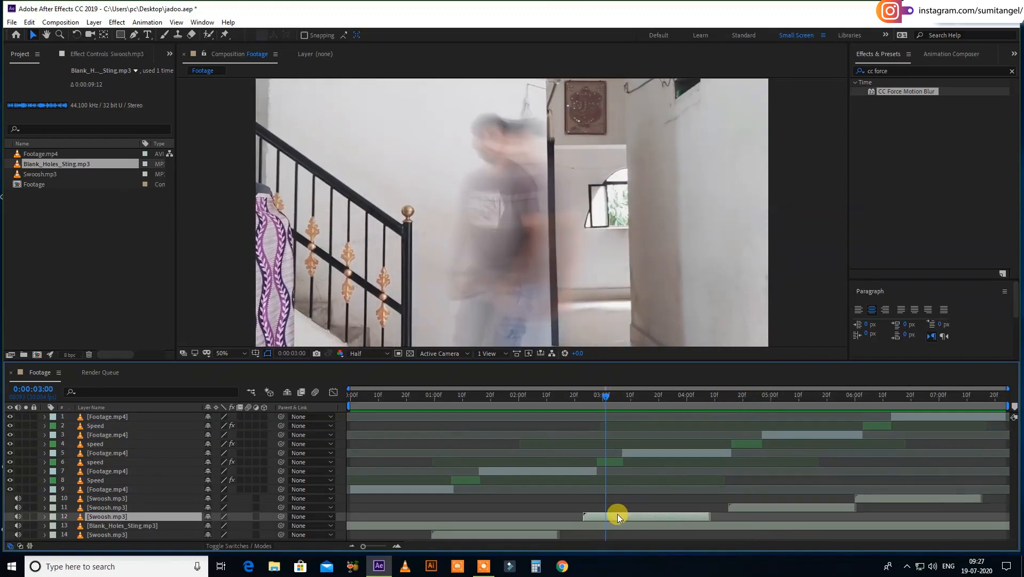
left_click(885, 498)
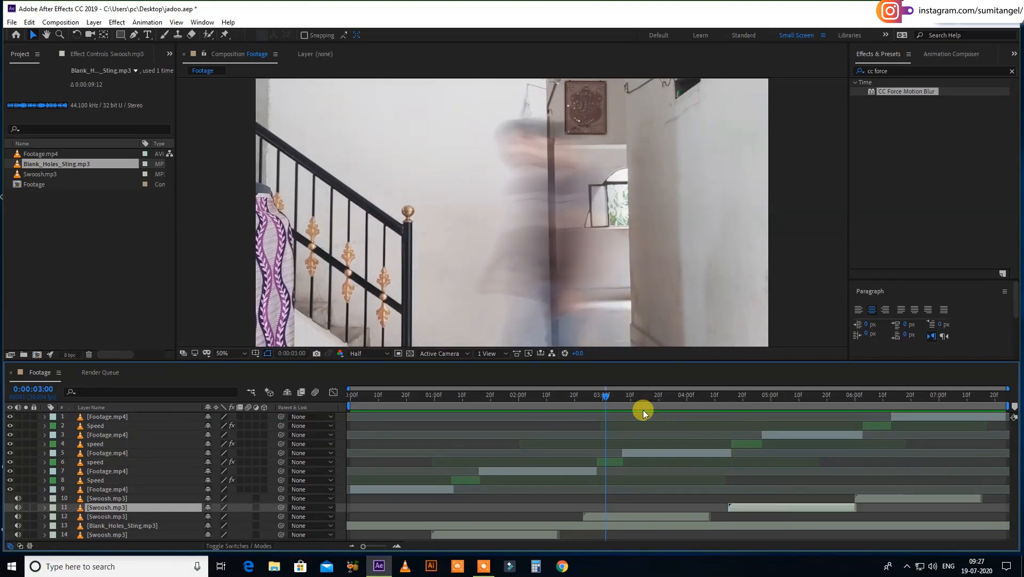
left_click(596, 398)
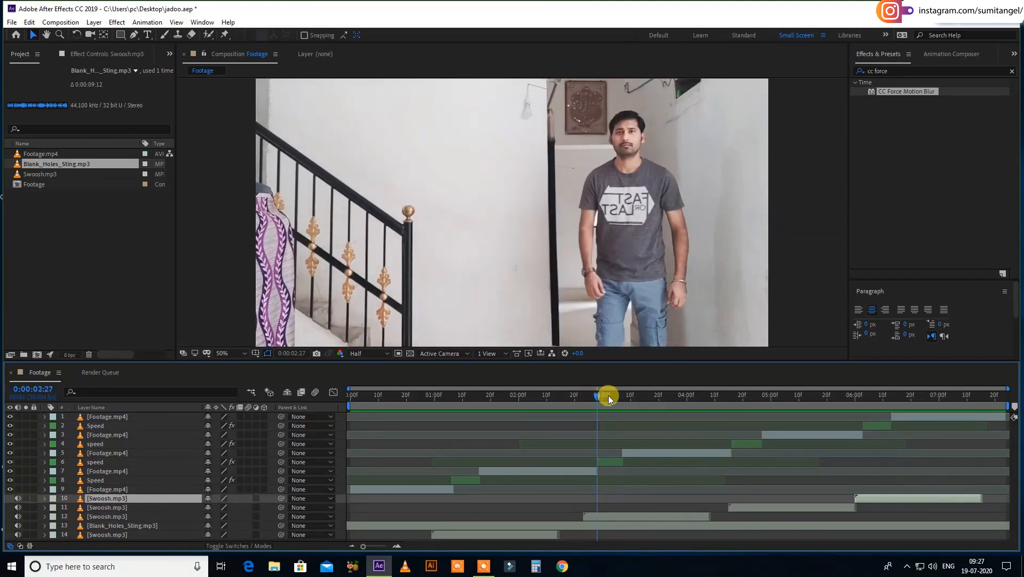
left_click_drag(580, 399, 750, 418)
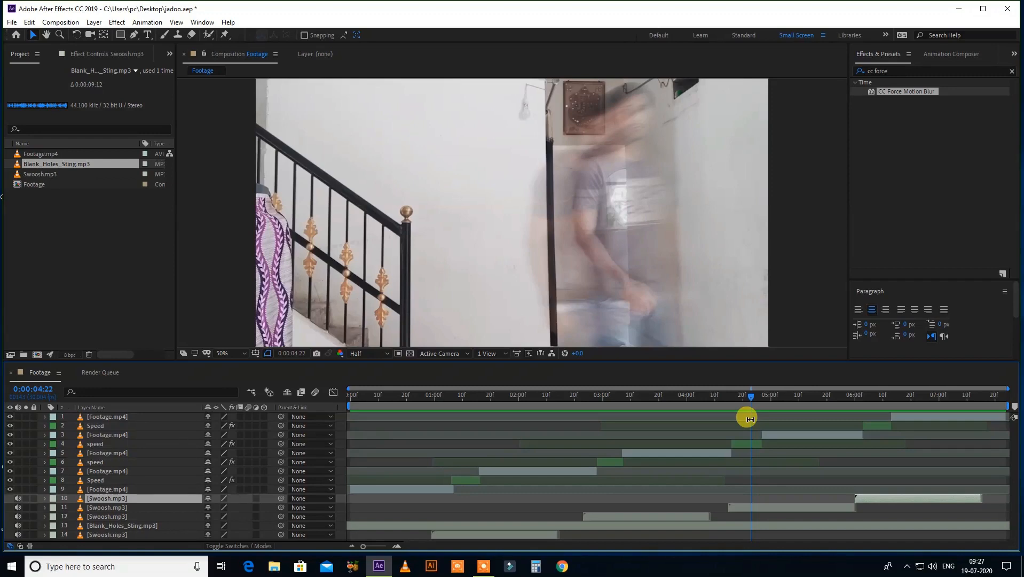
left_click_drag(746, 396, 432, 435)
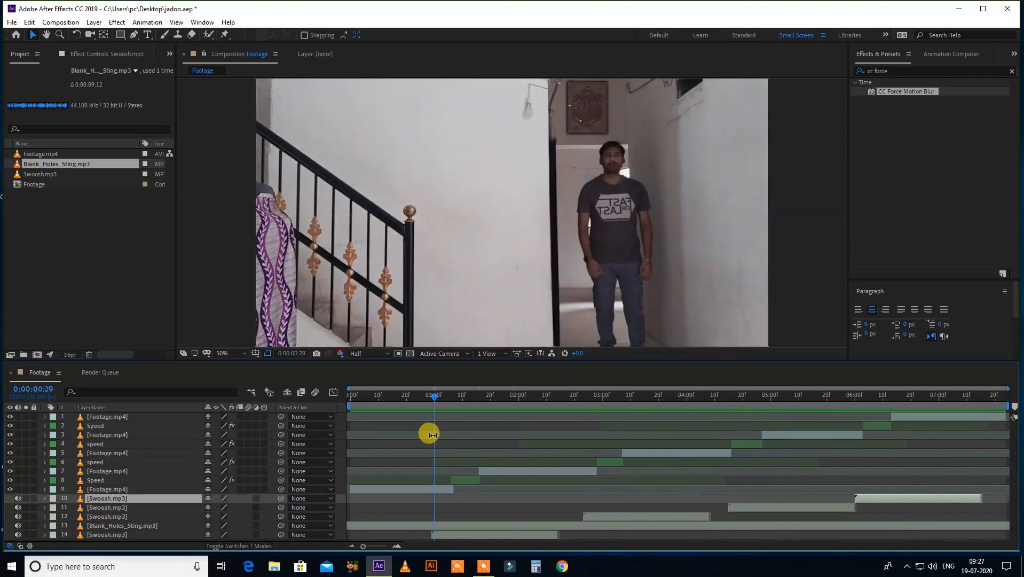